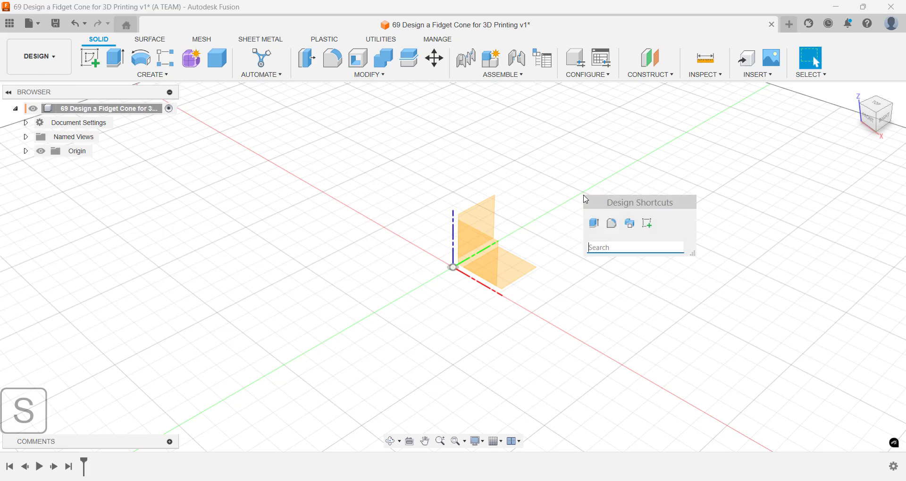
# Sketch an 80 mm diameter circle centred on the origin on the horizontal XY plane
pyautogui.write('ske')
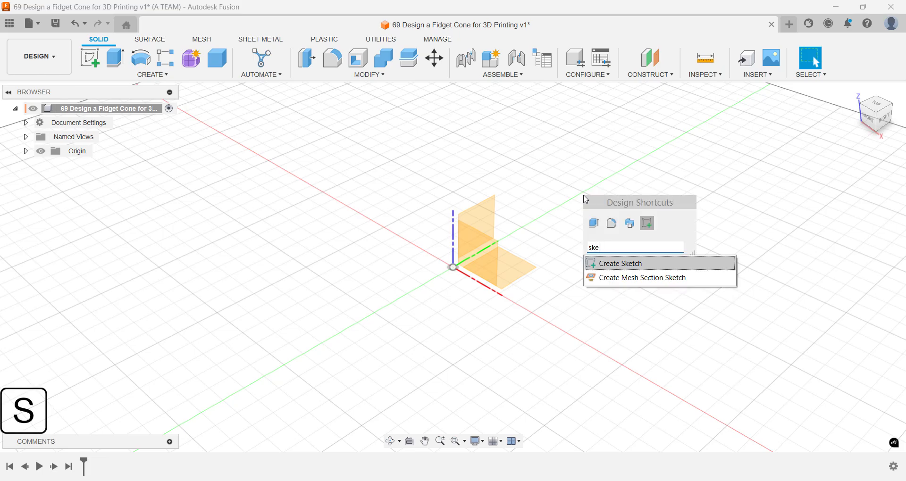
pyautogui.press('Return')
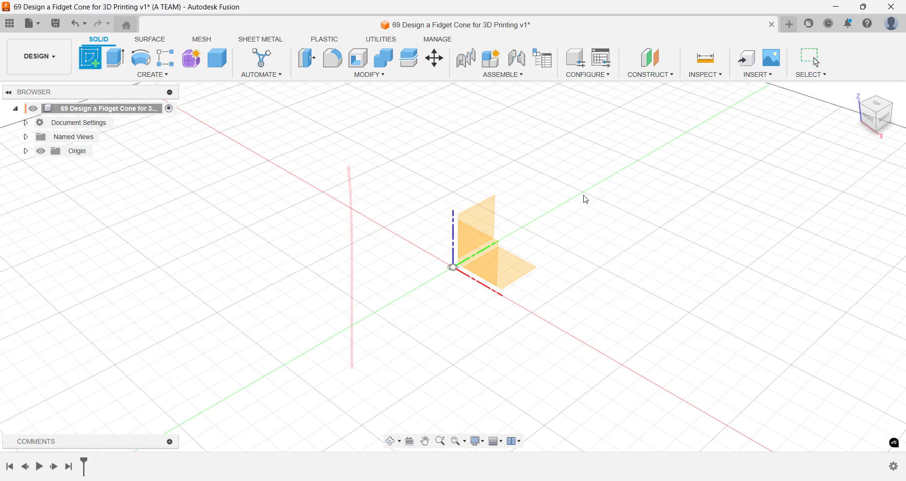
pyautogui.click(522, 260)
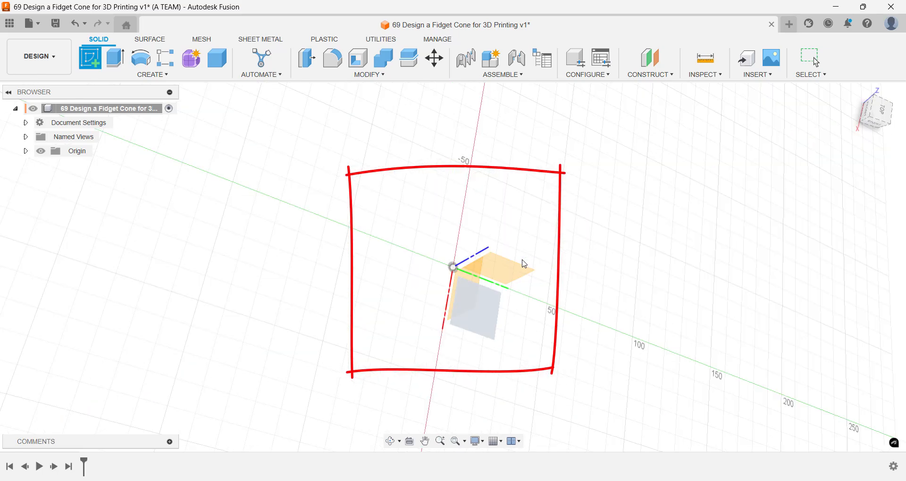
pyautogui.press('c')
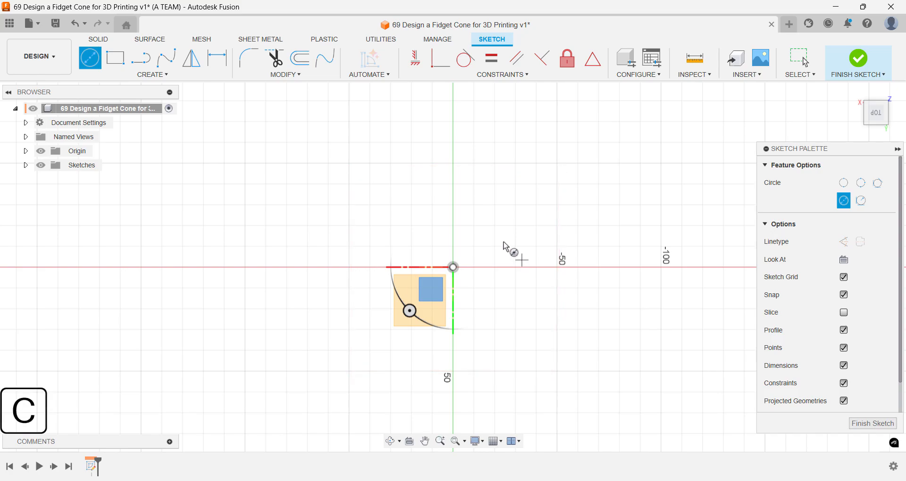
pyautogui.click(453, 267)
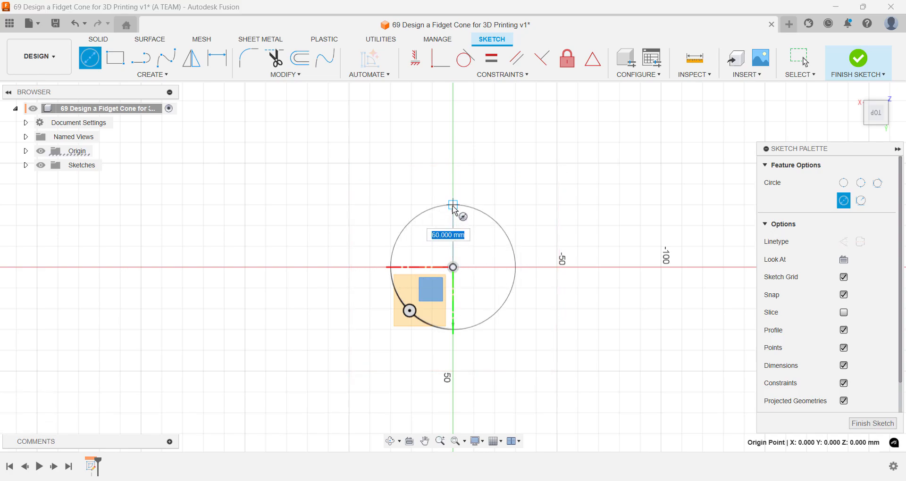
pyautogui.write('80')
pyautogui.press('Tab')
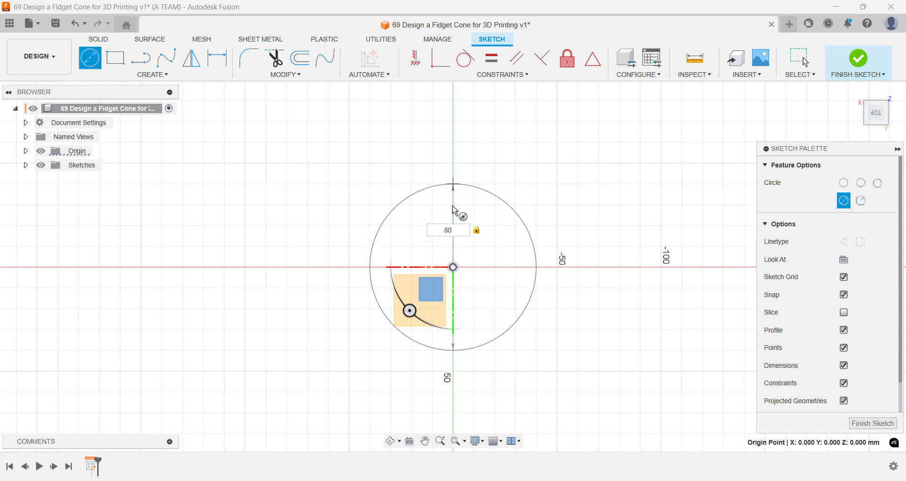
pyautogui.press('Return')
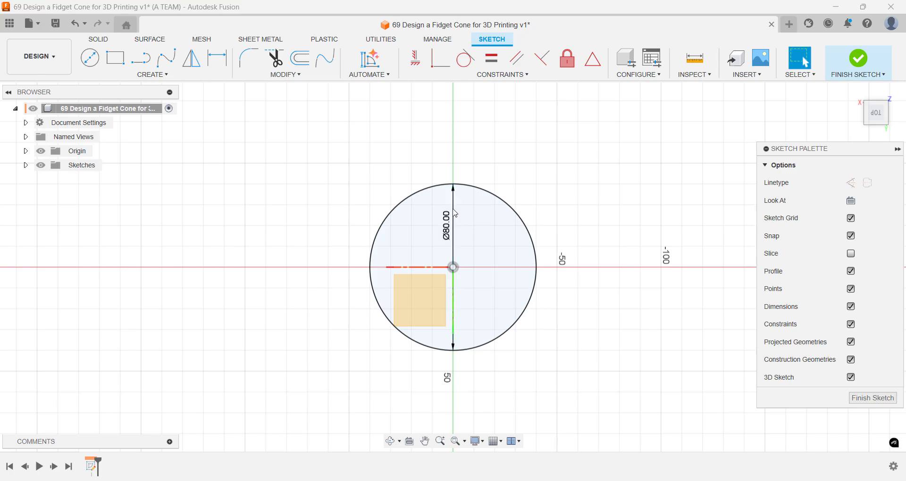
pyautogui.click(454, 213)
pyautogui.hotkey('shift', 'F6')
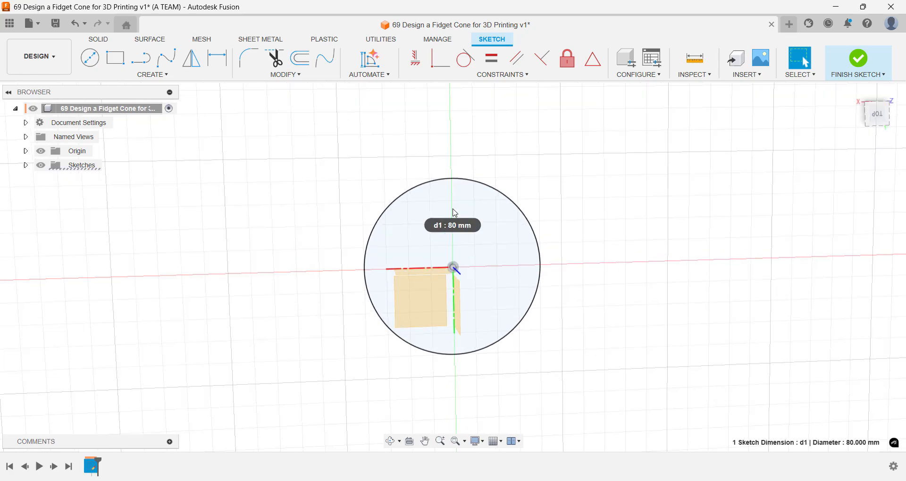
# Extrude the circle profile 80 mm as a new body with a taper angle of -15 deg
pyautogui.press('e')
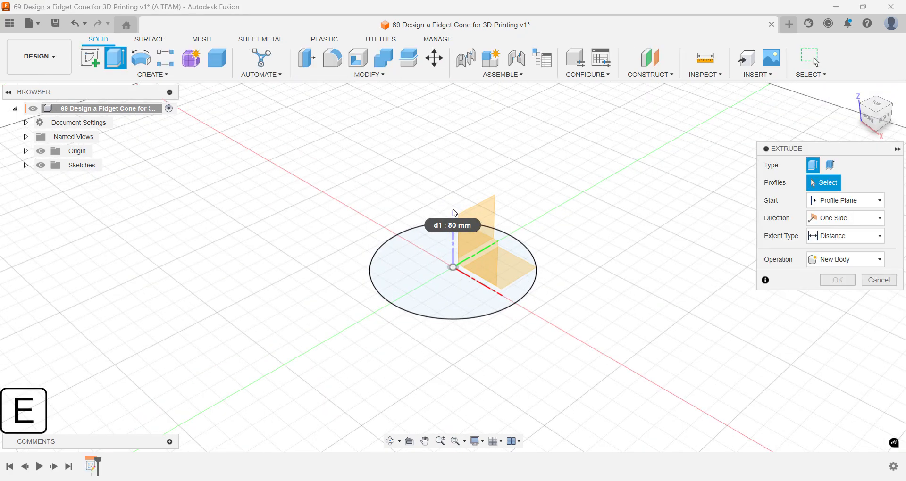
pyautogui.click(433, 235)
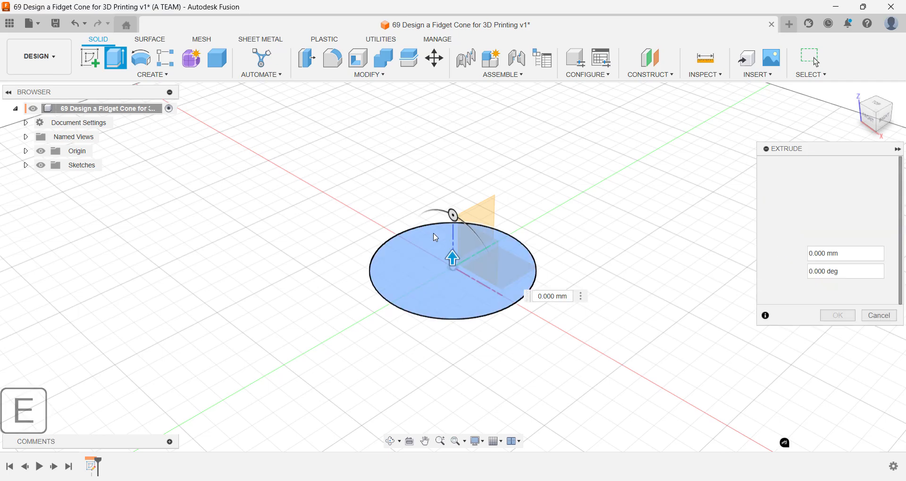
pyautogui.write('80')
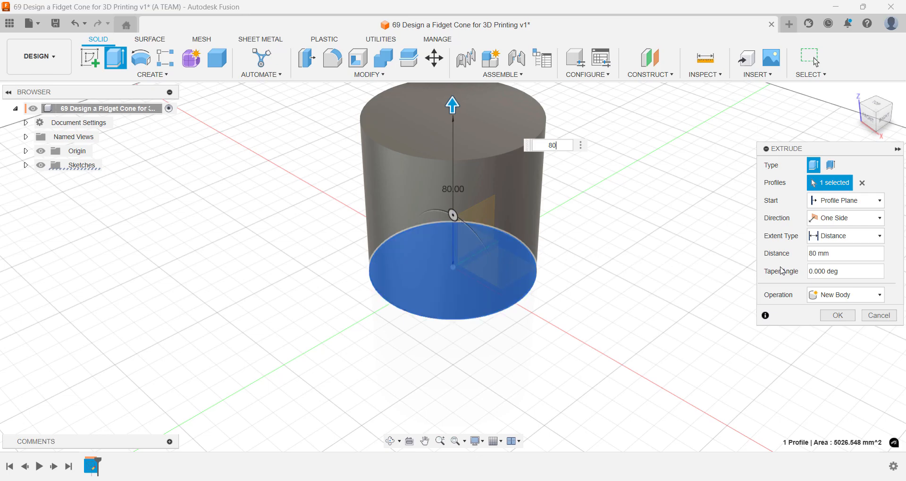
pyautogui.click(812, 272)
pyautogui.press('BackSpace')
pyautogui.press('BackSpace')
pyautogui.press('BackSpace')
pyautogui.write('-15')
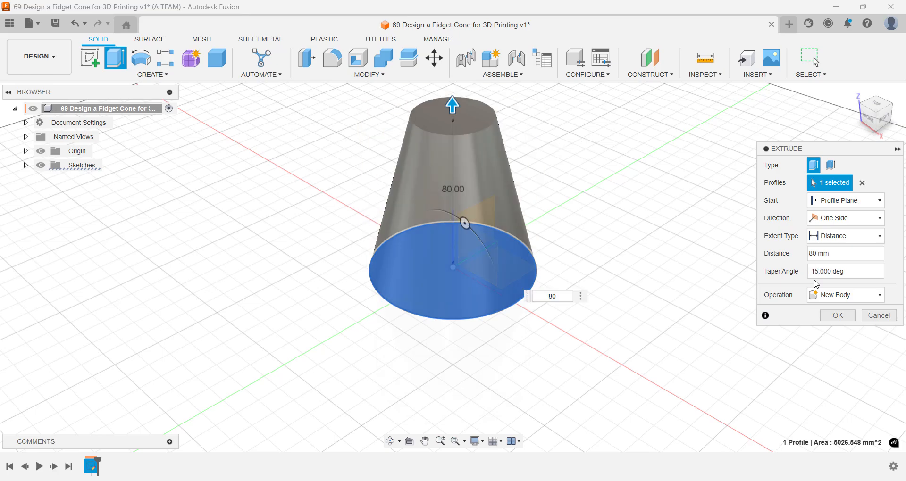
pyautogui.press('Return')
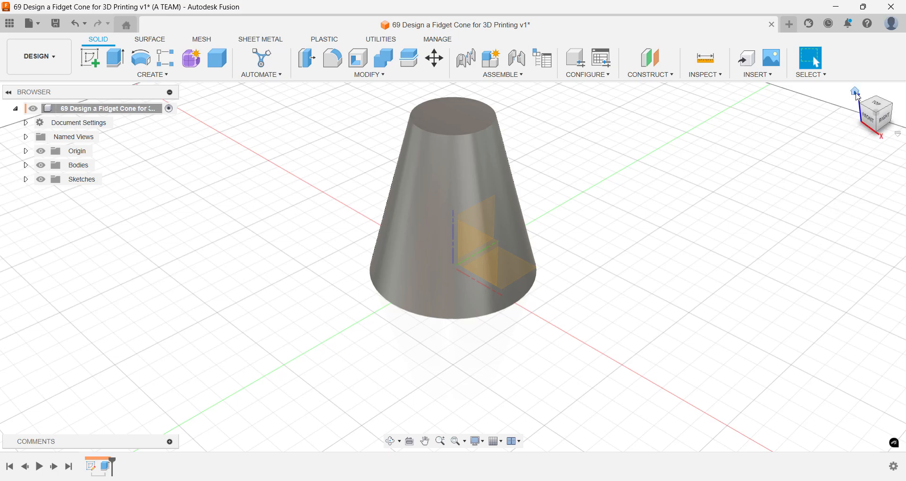
# Duplicate the tapered cone body in place, without moving the copy
pyautogui.click(855, 92)
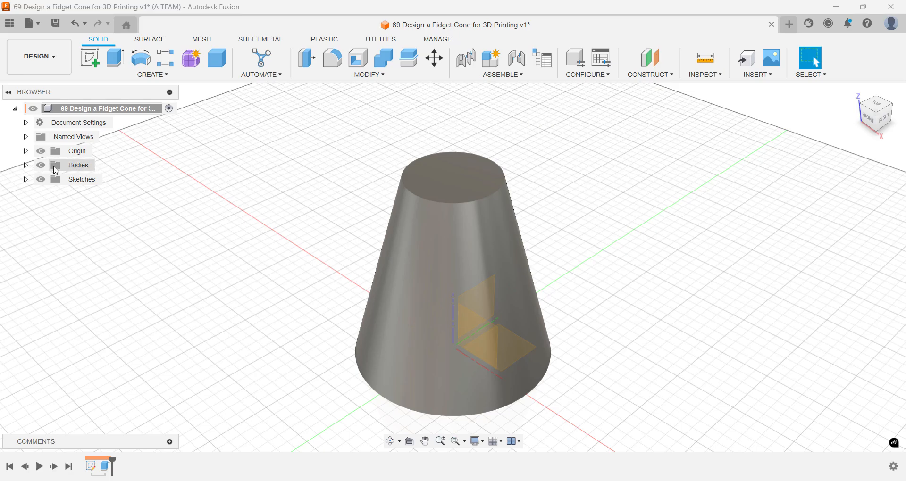
pyautogui.click(26, 165)
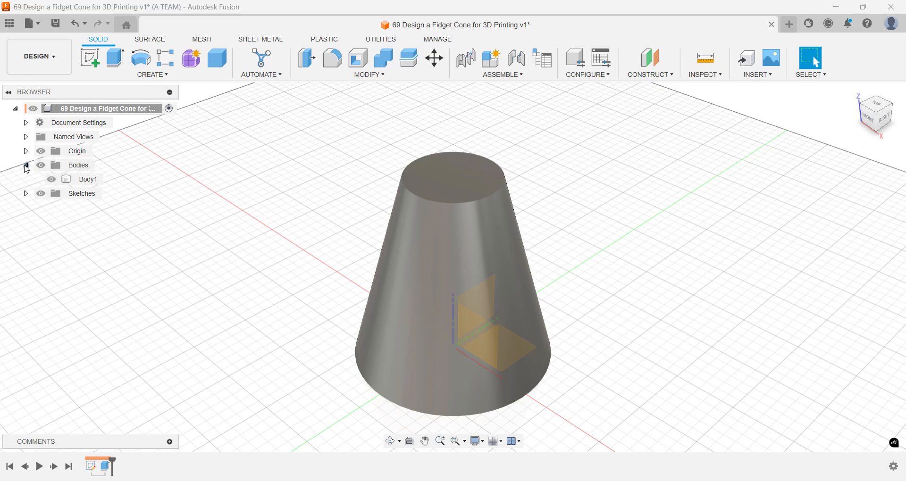
pyautogui.click(80, 179)
pyautogui.hotkey('ctrl', 'c')
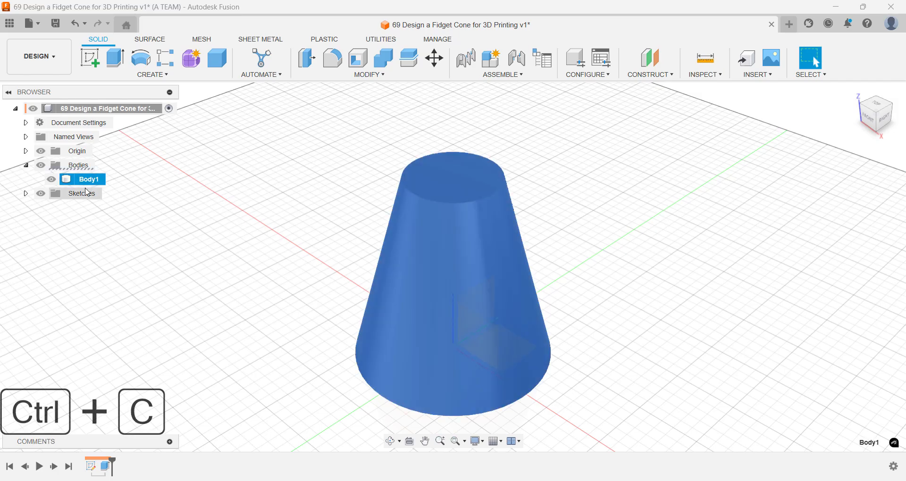
pyautogui.hotkey('ctrl', 'v')
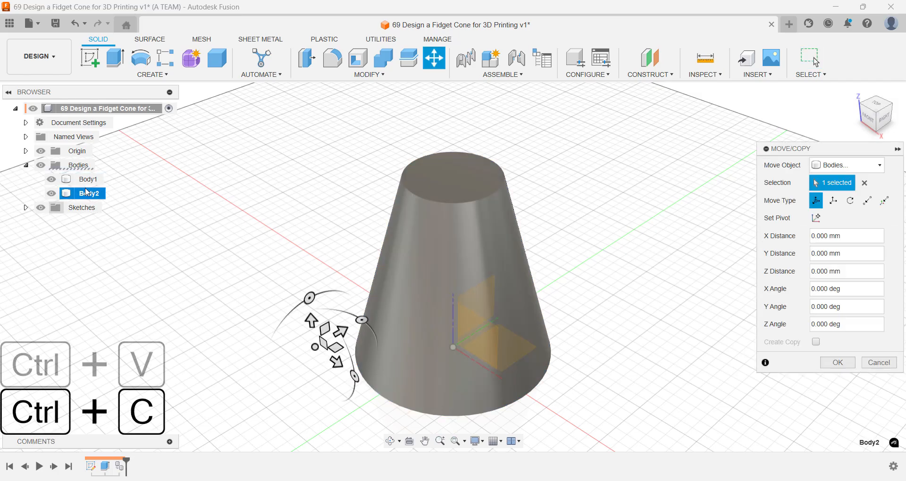
pyautogui.press('Return')
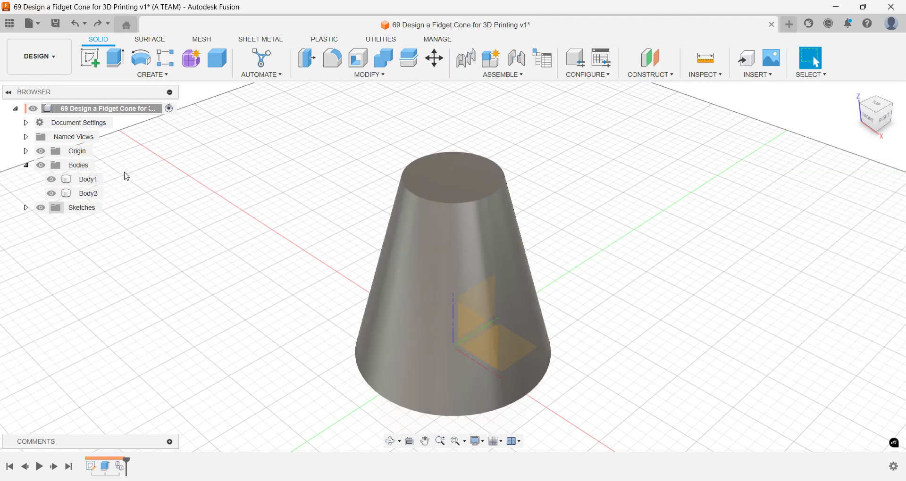
# Apply the Plastic - Glossy (Blue) appearance to Body1 and Plastic - Glossy (Red) to Body2
pyautogui.press('a')
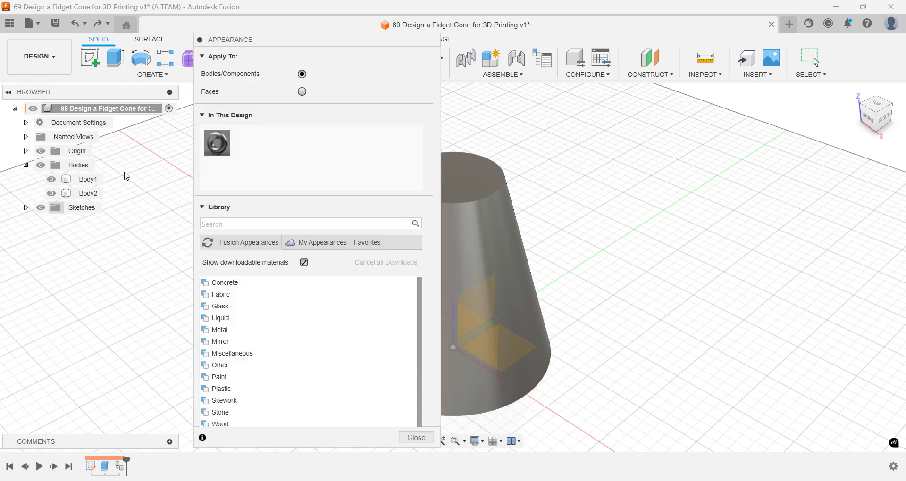
pyautogui.click(207, 223)
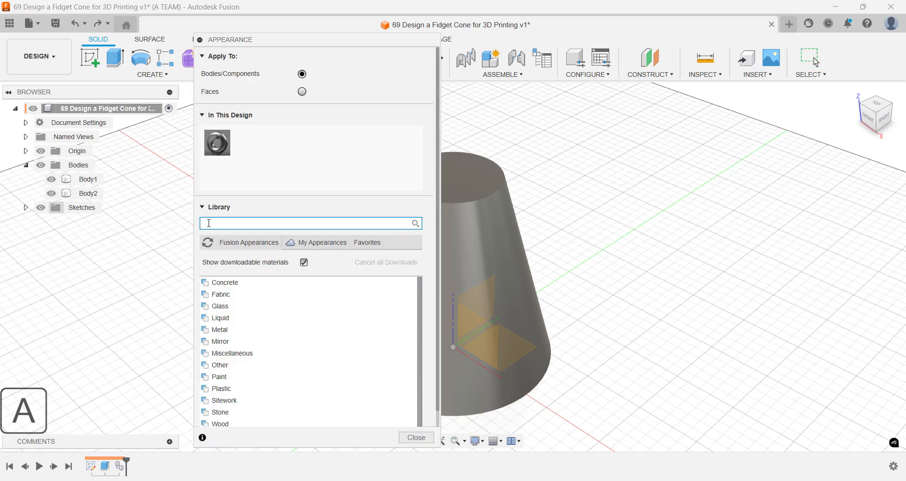
pyautogui.write('glossy')
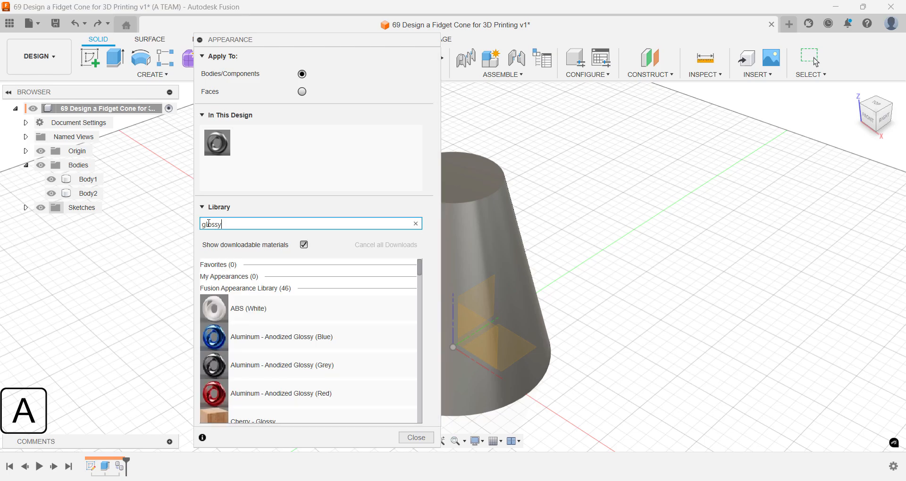
pyautogui.write(' plastic')
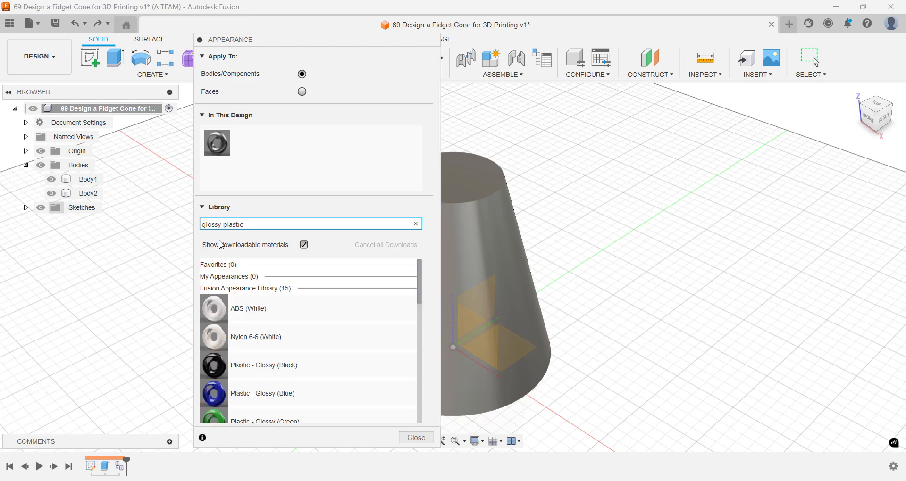
pyautogui.moveTo(245, 391); pyautogui.dragTo(92, 181)
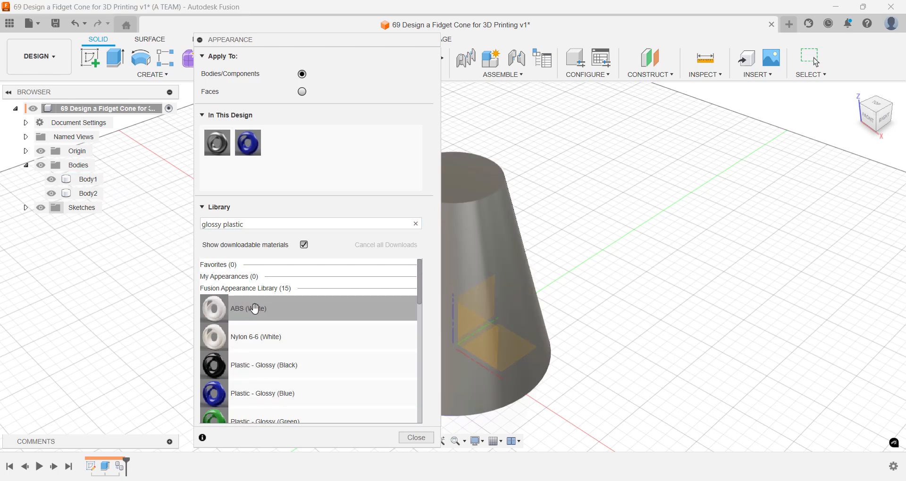
pyautogui.scroll(-3, 254, 309)
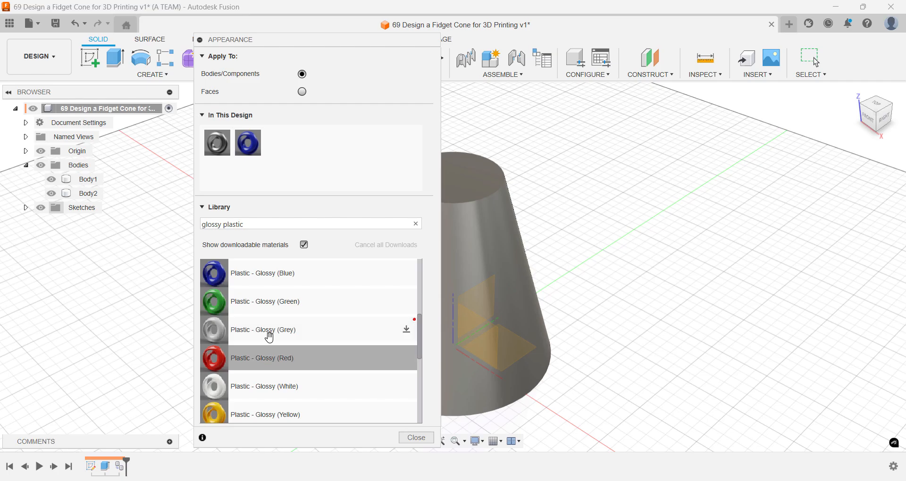
pyautogui.moveTo(269, 357); pyautogui.dragTo(99, 196)
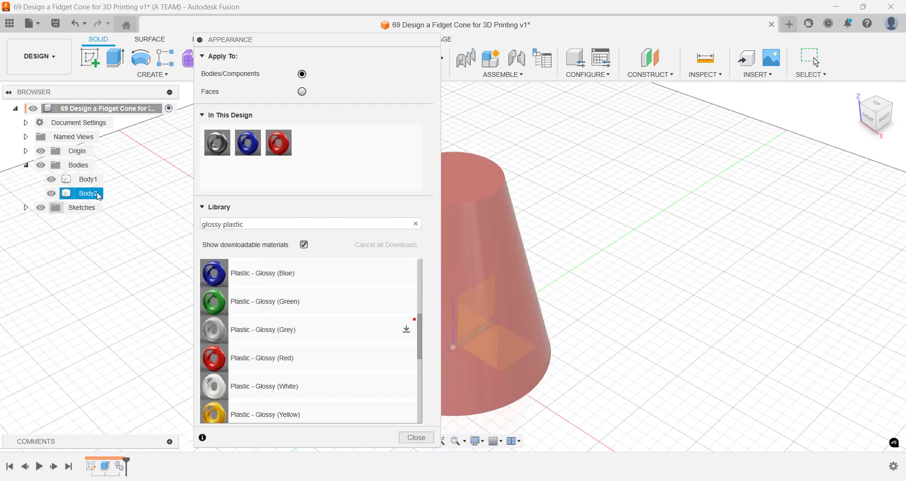
pyautogui.press('Escape')
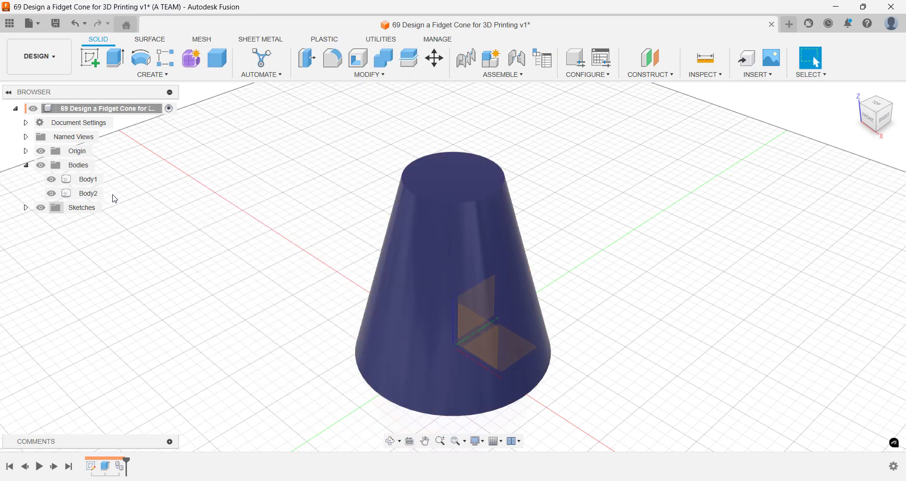
# Toggle the visibility of both bodies to compare them, leaving Body2 hidden and Body1 shown
pyautogui.click(57, 199)
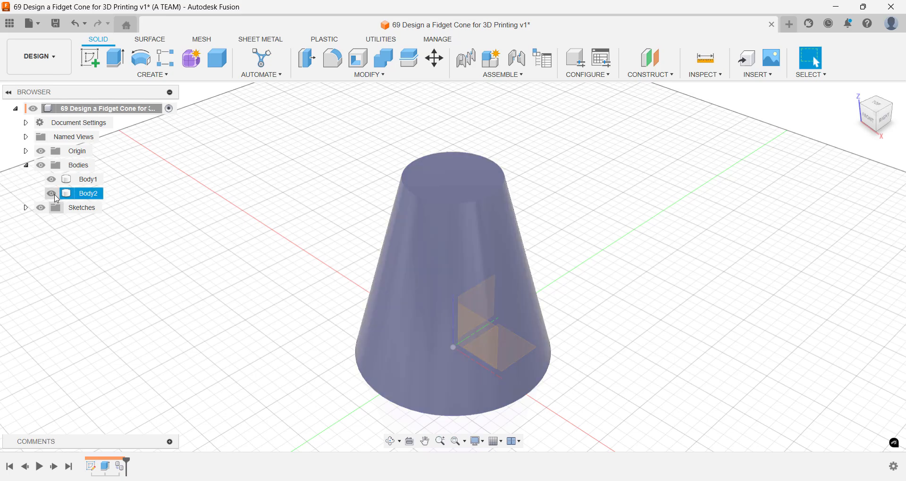
pyautogui.click(52, 193)
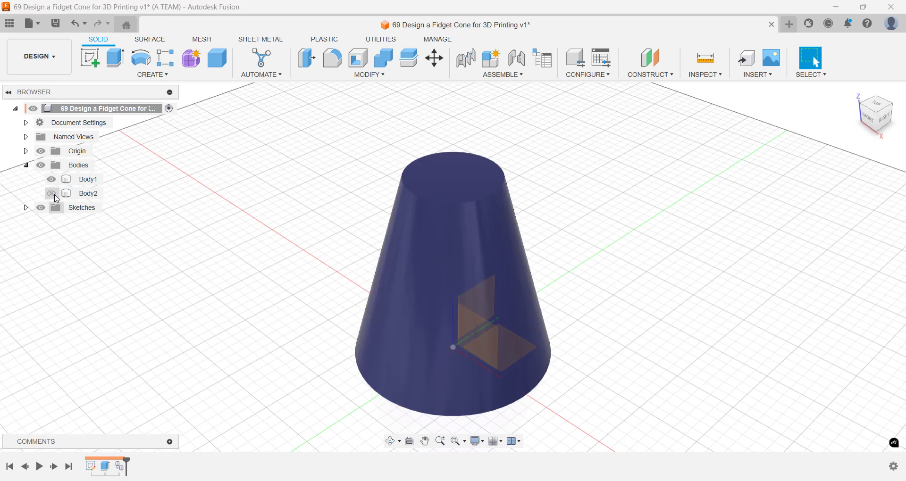
pyautogui.click(53, 194)
pyautogui.click(53, 180)
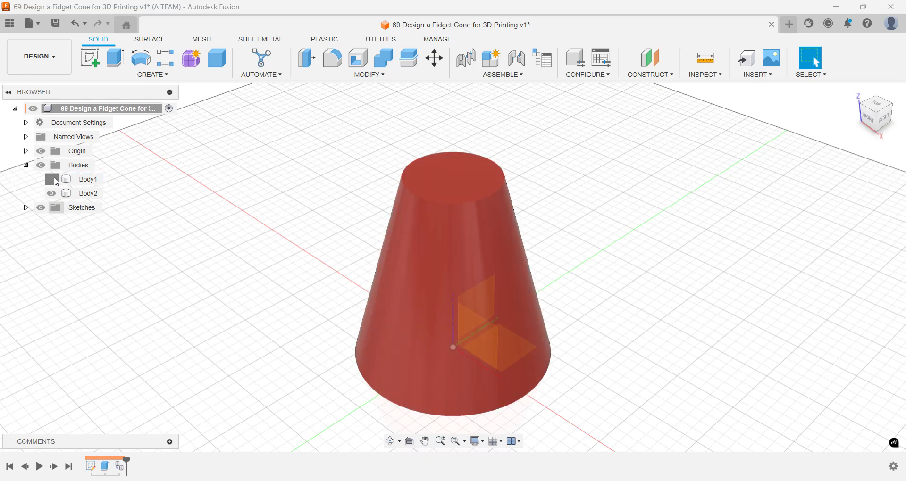
pyautogui.click(52, 179)
pyautogui.click(52, 194)
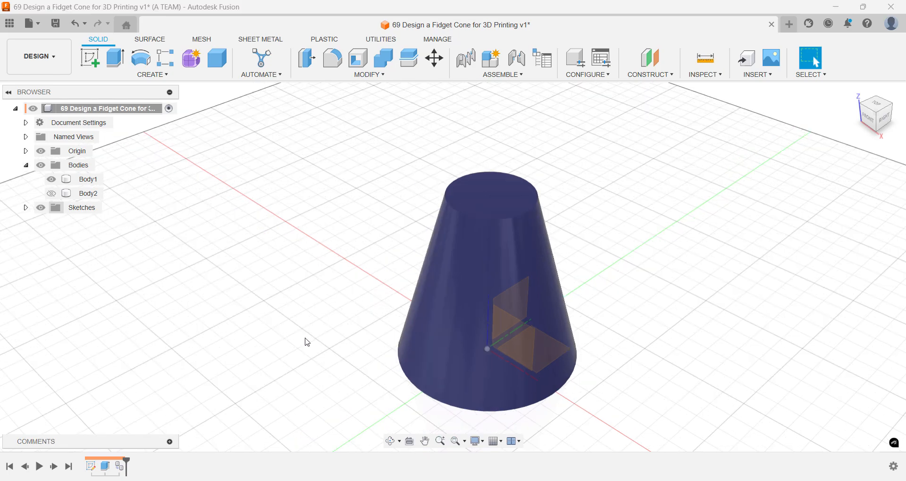
# Create a new sketch on the large bottom face of the blue cone
pyautogui.keyDown('shift'); pyautogui.moveTo(370, 371); pyautogui.dragTo(367, 285, button='middle'); pyautogui.keyUp('shift')
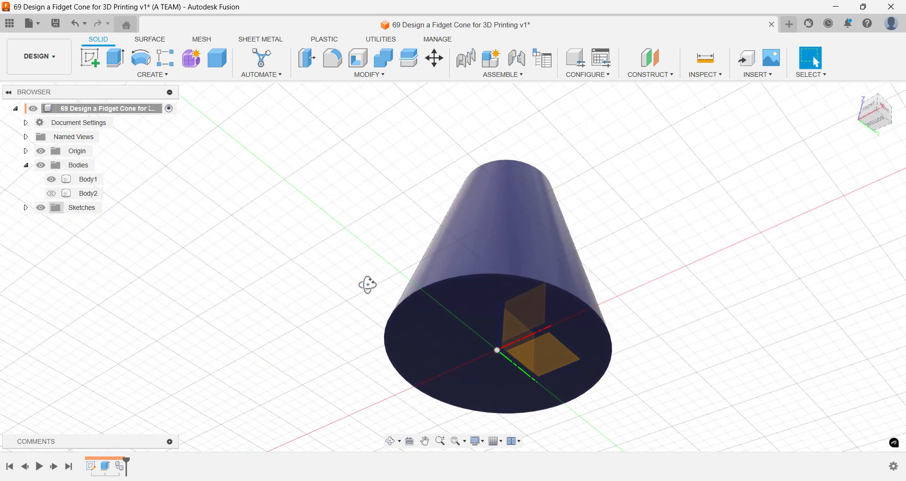
pyautogui.write('s')
pyautogui.write('sk')
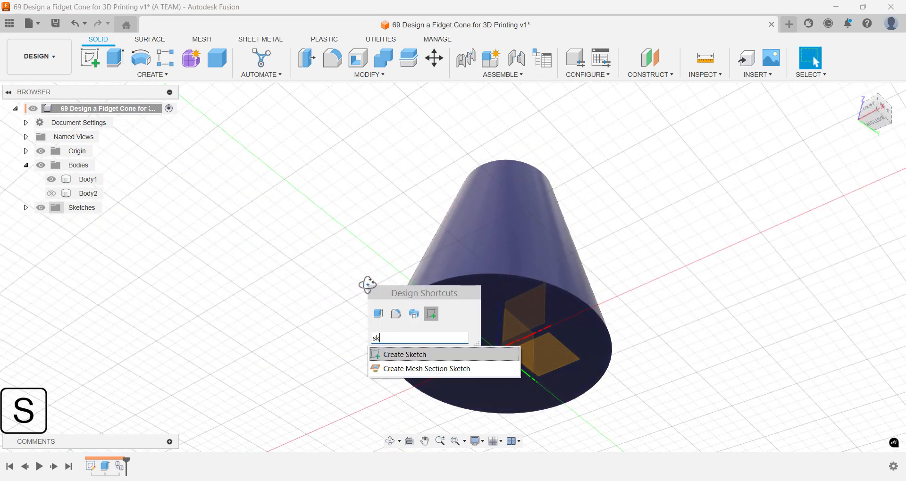
pyautogui.press('Return')
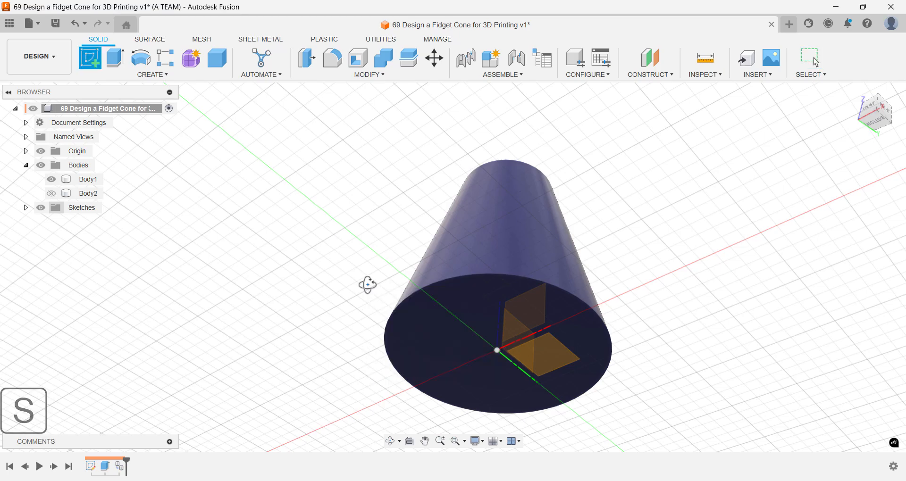
pyautogui.click(414, 324)
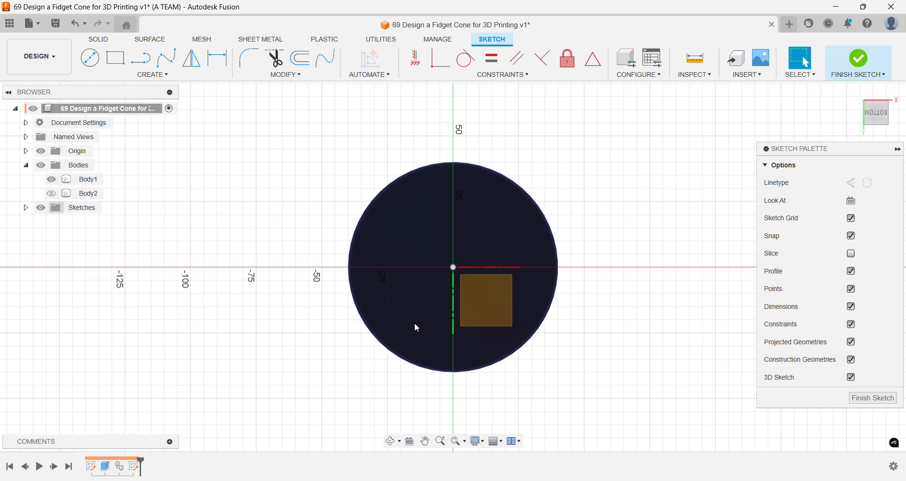
# Project the 80 mm circular edge of the bottom face into the sketch with Projection Link enabled, and hide Body1
pyautogui.write('s')
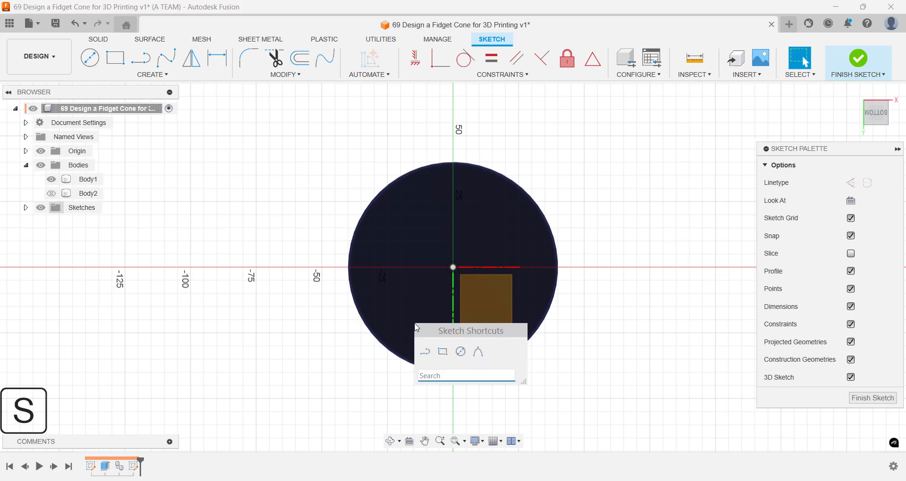
pyautogui.write('proj')
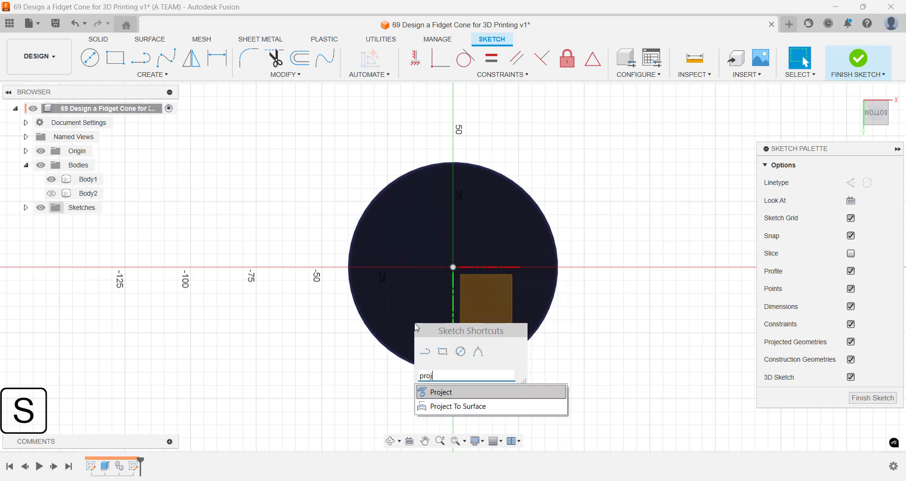
pyautogui.press('Return')
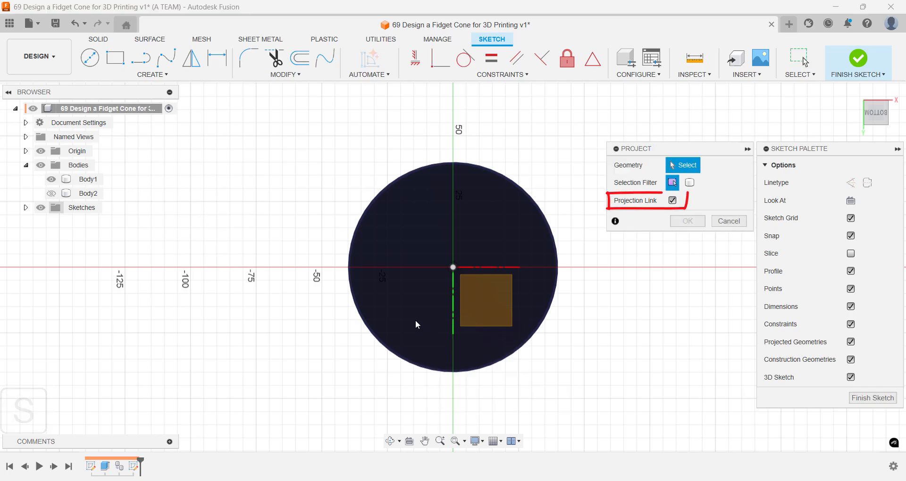
pyautogui.click(415, 320)
pyautogui.click(429, 166)
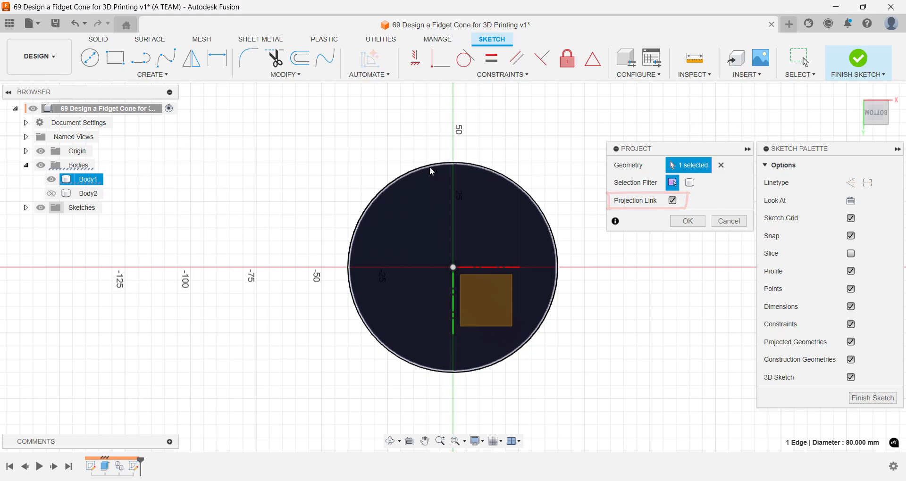
pyautogui.press('Return')
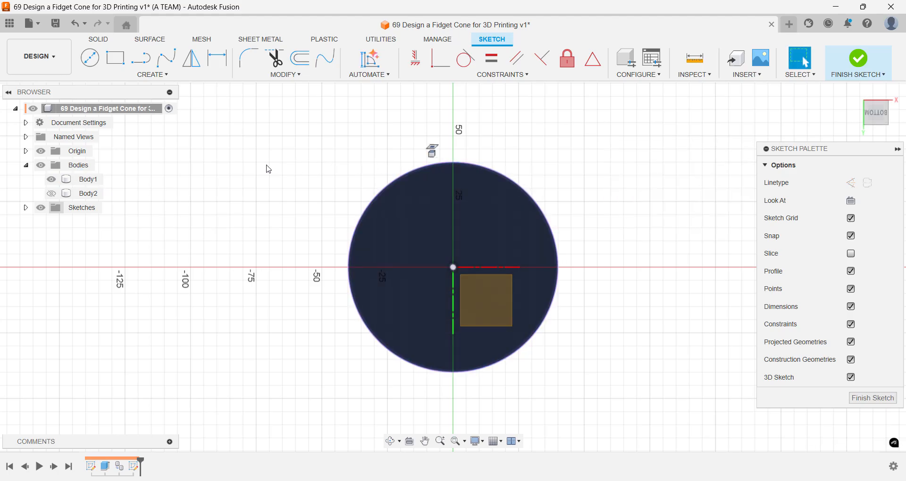
pyautogui.click(52, 180)
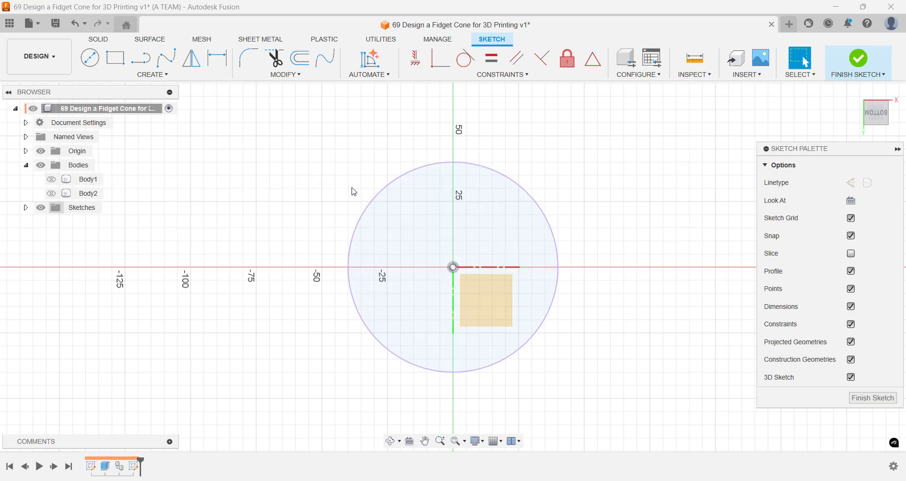
# Offset the projected circle by -5 mm to the inside and convert the offset circle to construction geometry
pyautogui.press('o')
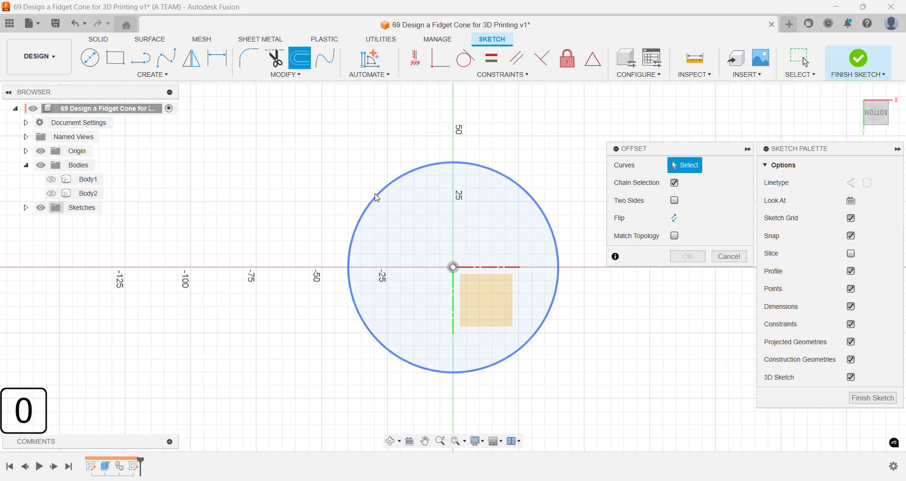
pyautogui.click(374, 197)
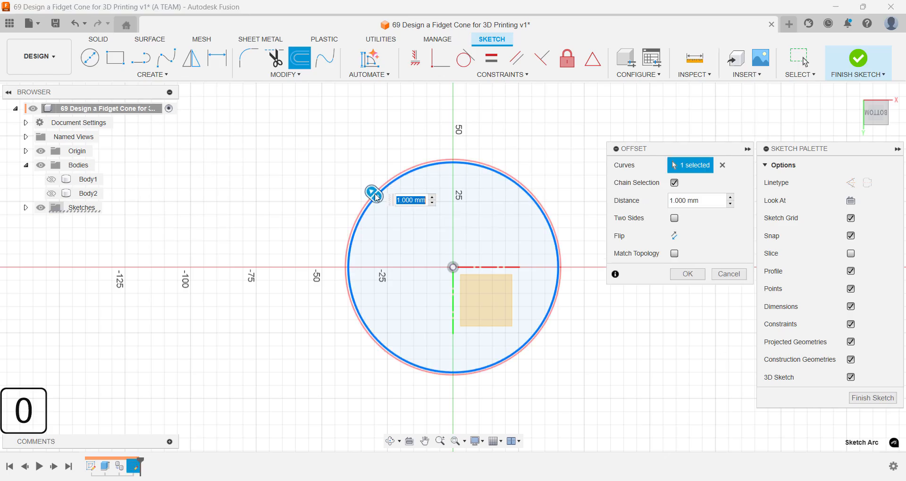
pyautogui.write('-5')
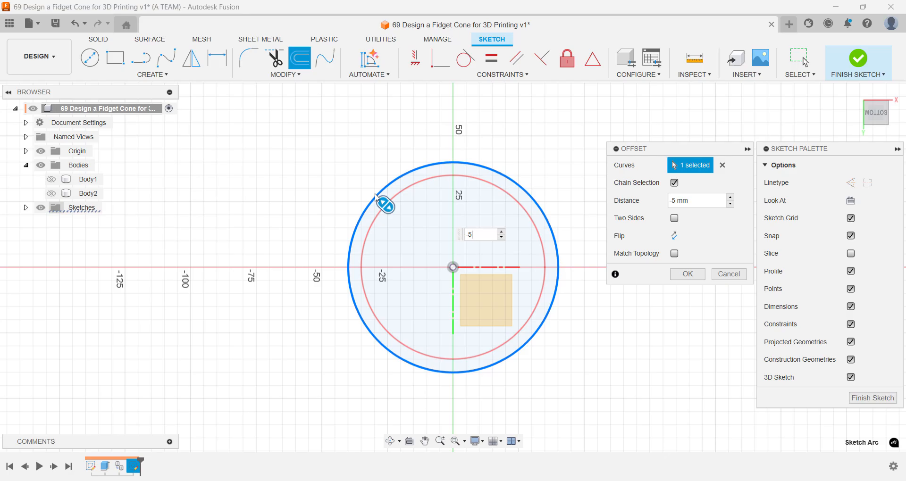
pyautogui.press('Return')
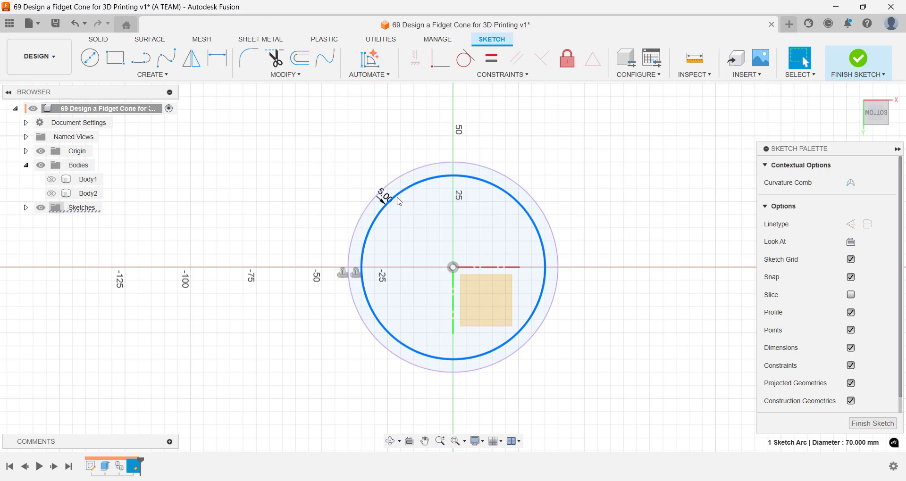
pyautogui.press('x')
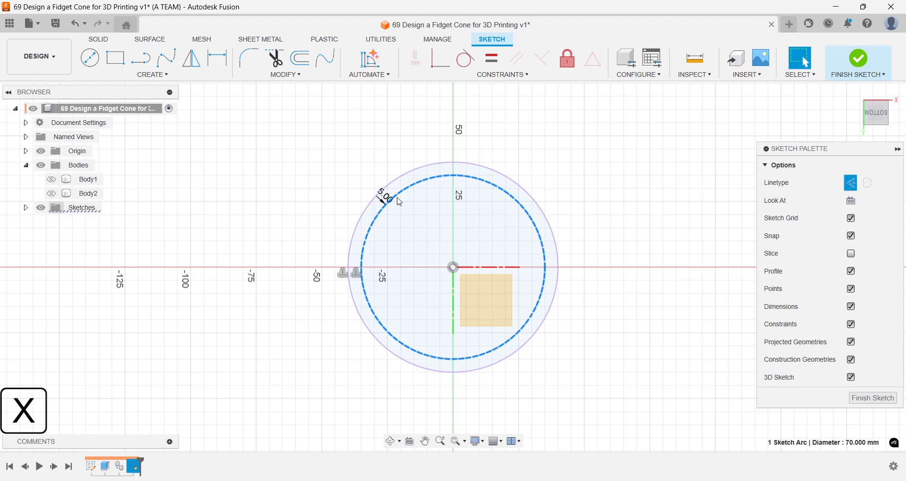
pyautogui.click(357, 198)
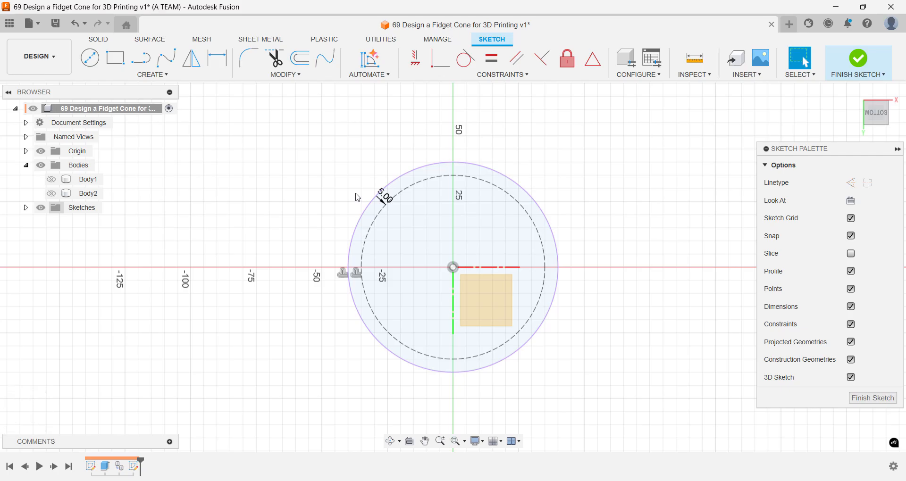
# Draw two lines from the origin past the outer circle: one vertical, about 50 mm long, and one slanting to its left, about 56 mm long
pyautogui.press('l')
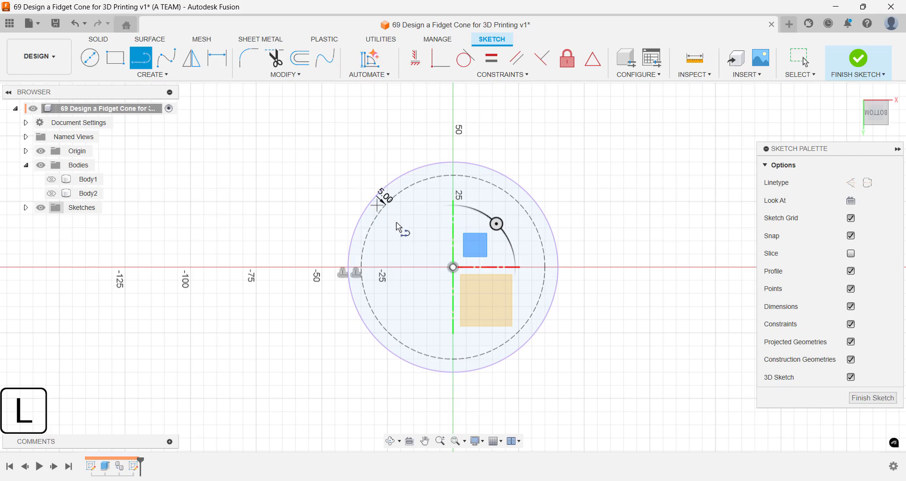
pyautogui.click(453, 268)
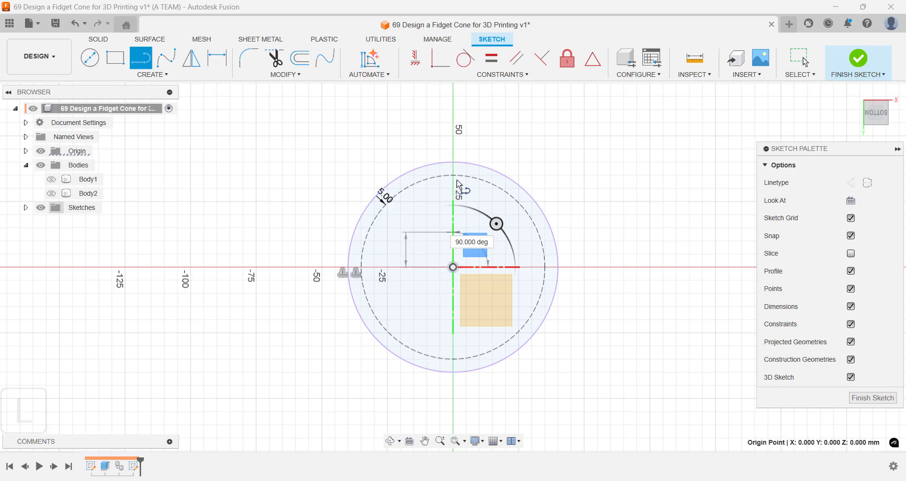
pyautogui.click(453, 136)
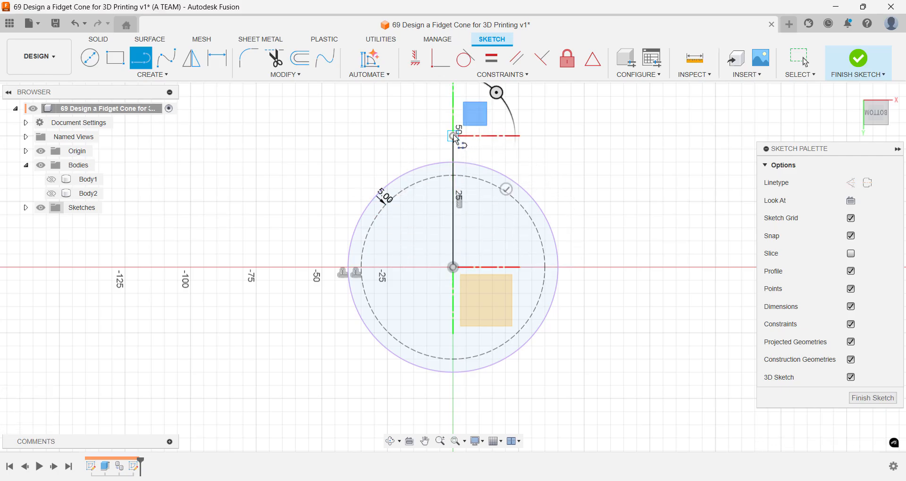
pyautogui.press('Escape')
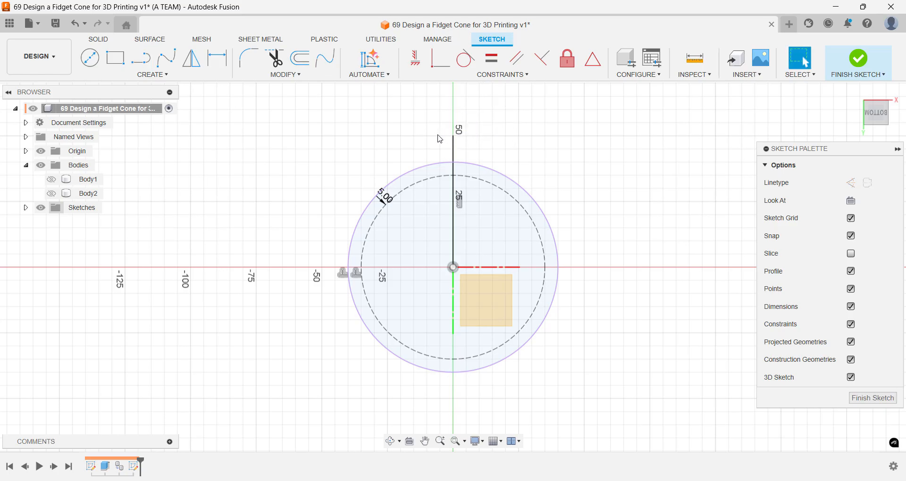
pyautogui.press('l')
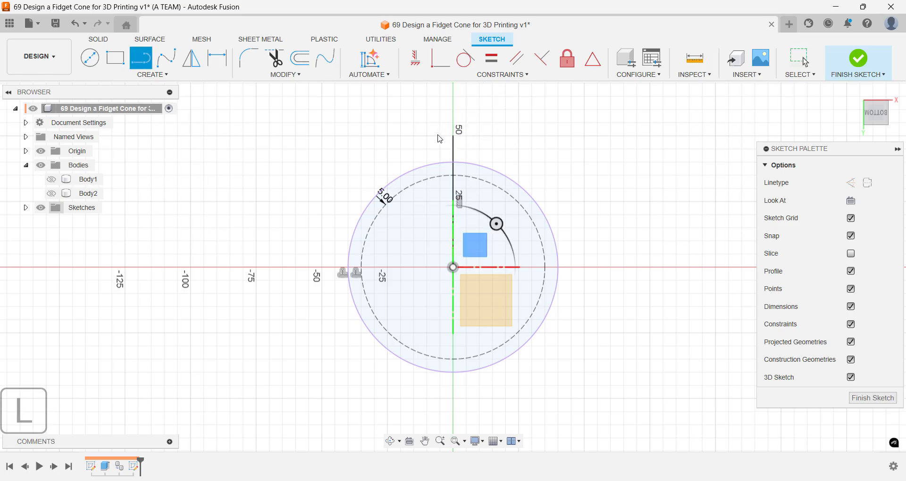
pyautogui.click(453, 267)
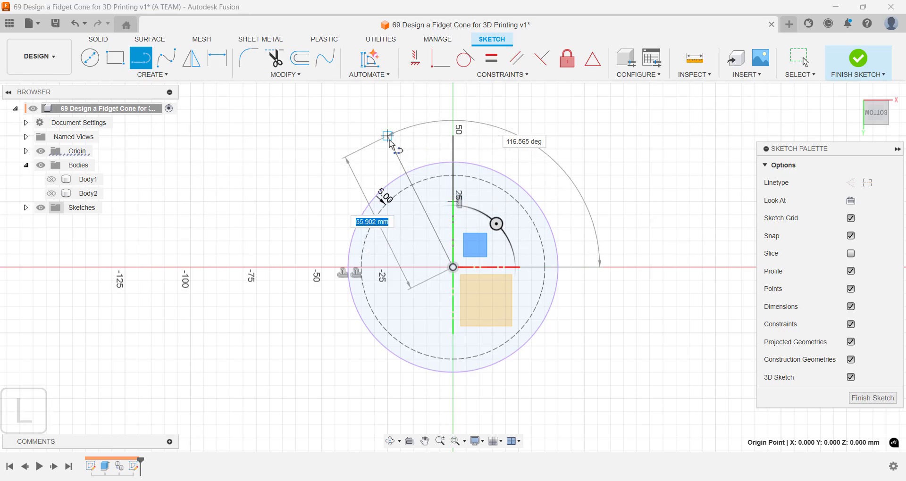
pyautogui.click(388, 136)
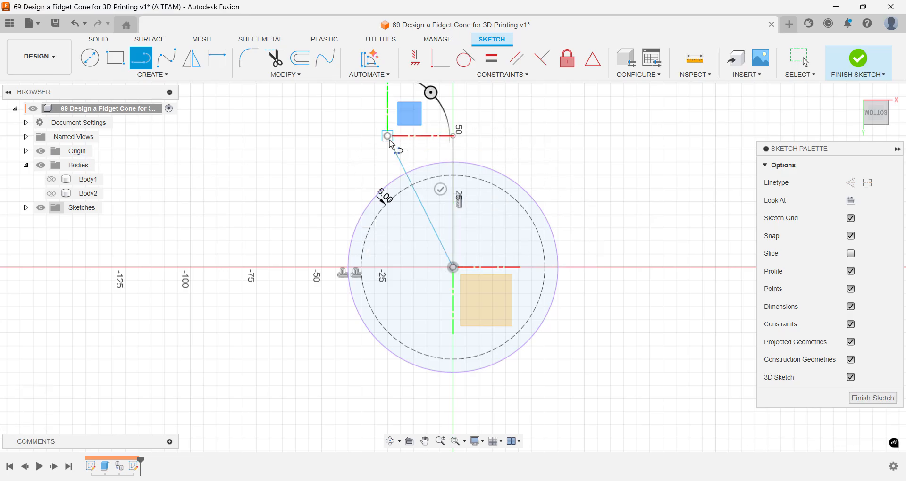
pyautogui.press('Escape')
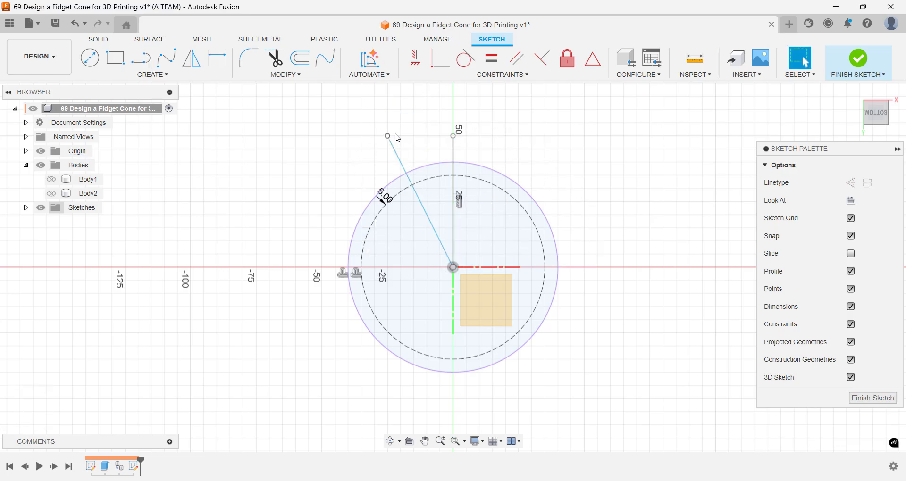
# Dimension the angle between the vertical and slanted lines as 360/12 degrees
pyautogui.press('d')
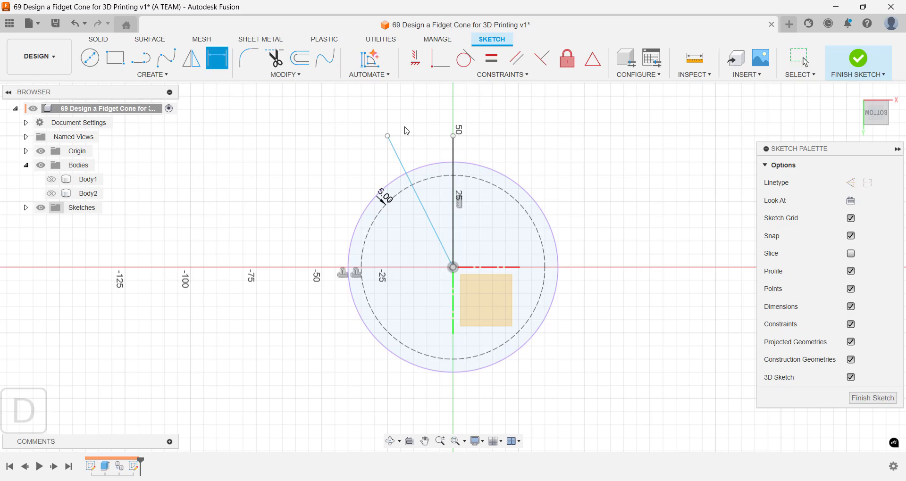
pyautogui.click(398, 155)
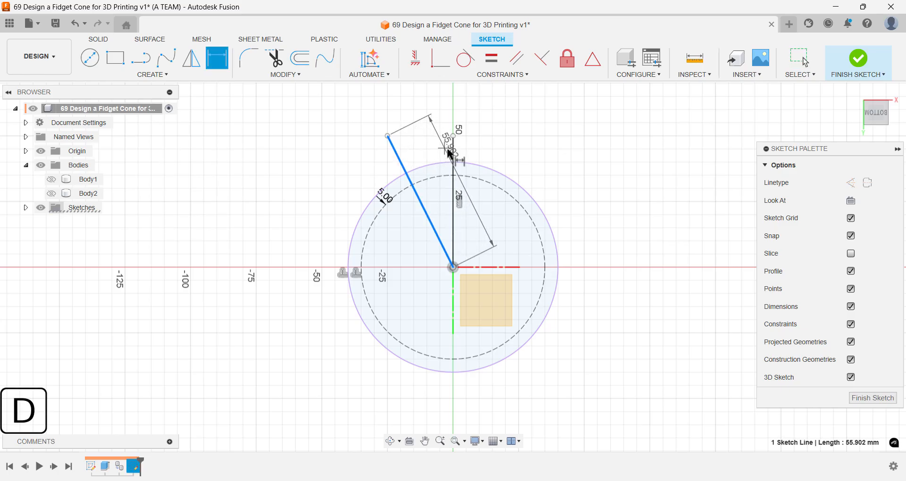
pyautogui.click(453, 145)
pyautogui.click(424, 136)
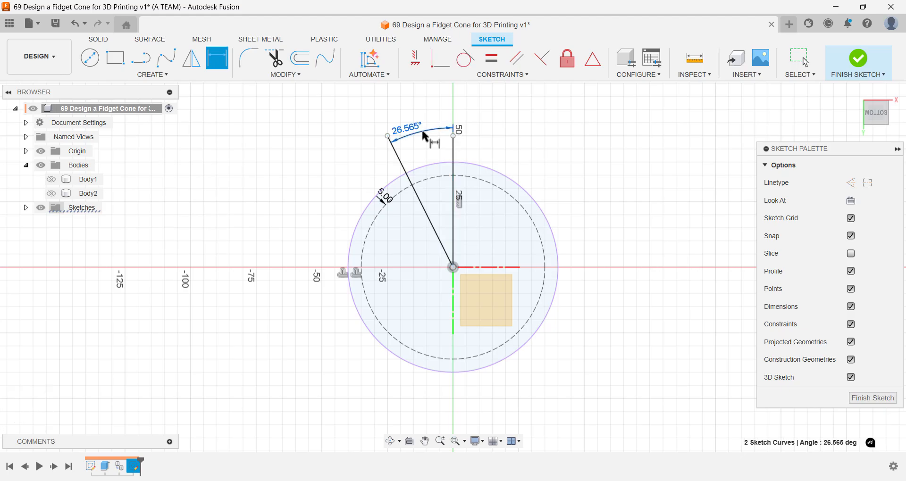
pyautogui.write('360/12')
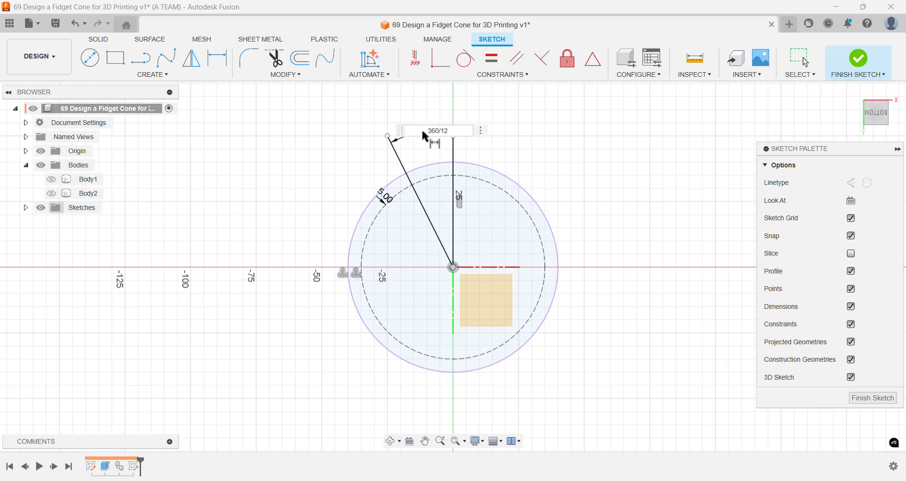
pyautogui.press('Return')
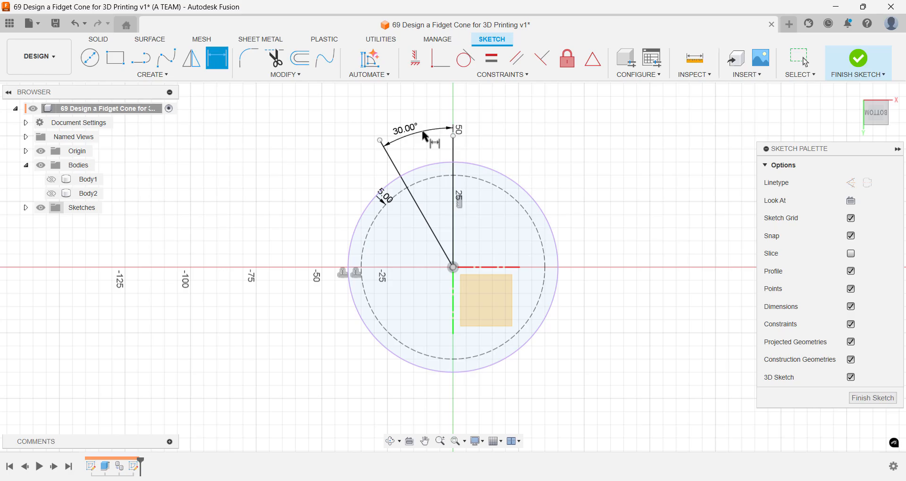
pyautogui.press('Escape')
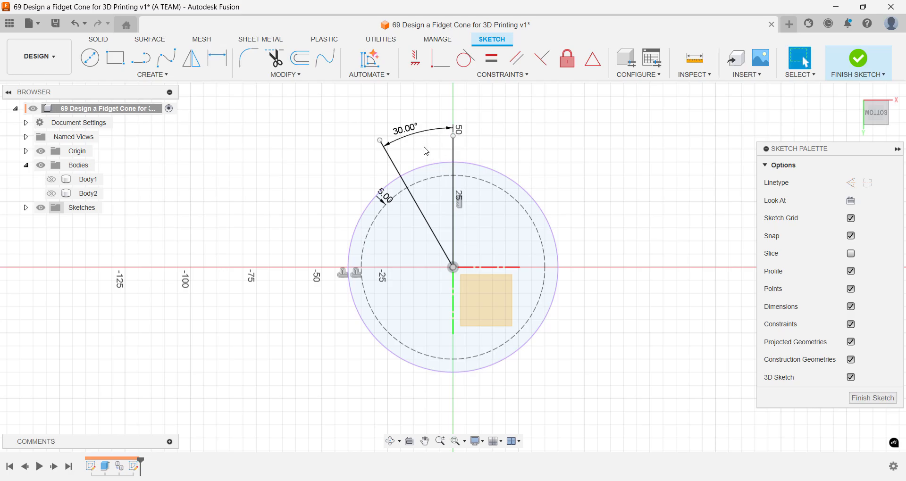
# Convert both the vertical and the slanted line to construction lines
pyautogui.click(396, 164)
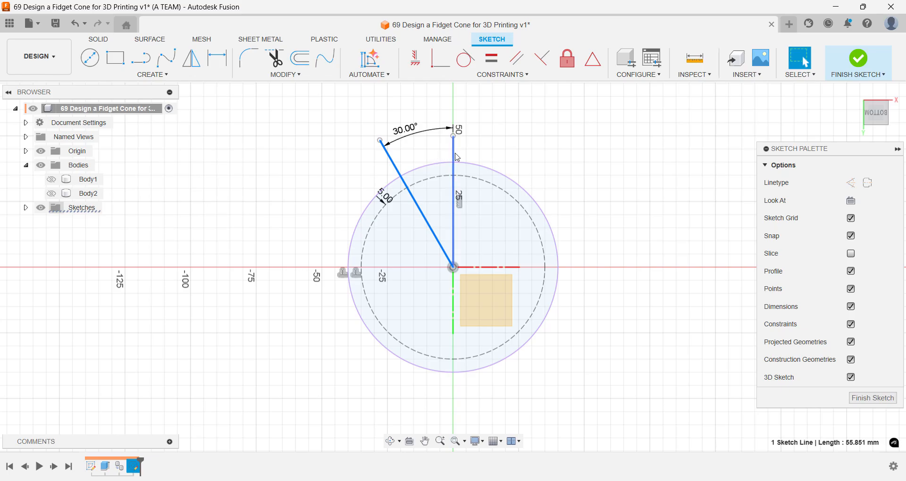
pyautogui.click(455, 156)
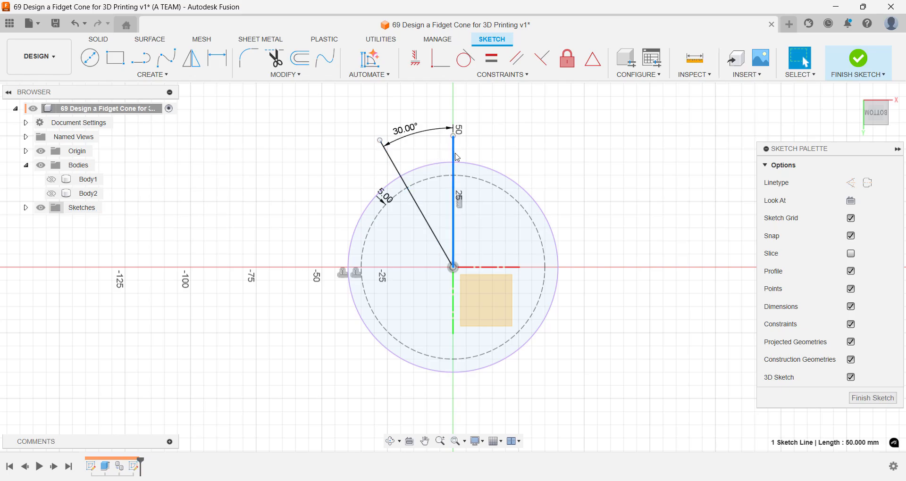
pyautogui.keyDown('shift'); pyautogui.click(404, 164); pyautogui.keyUp('shift')
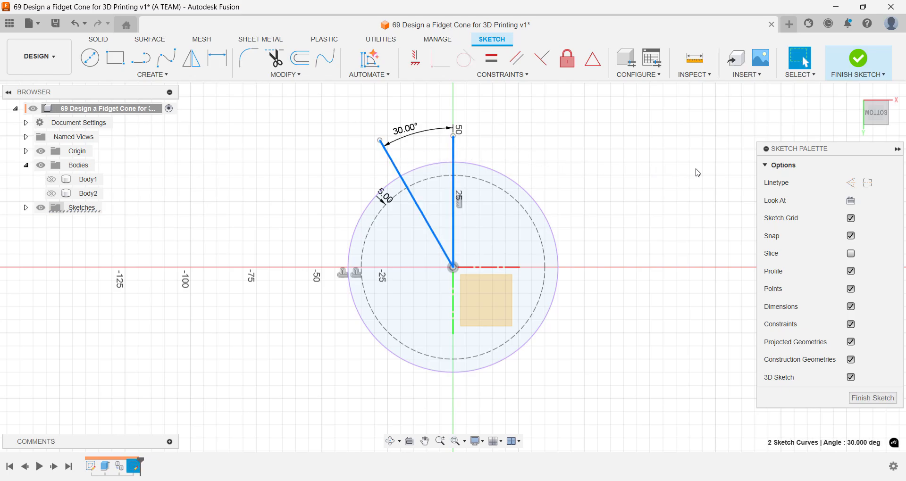
pyautogui.click(850, 184)
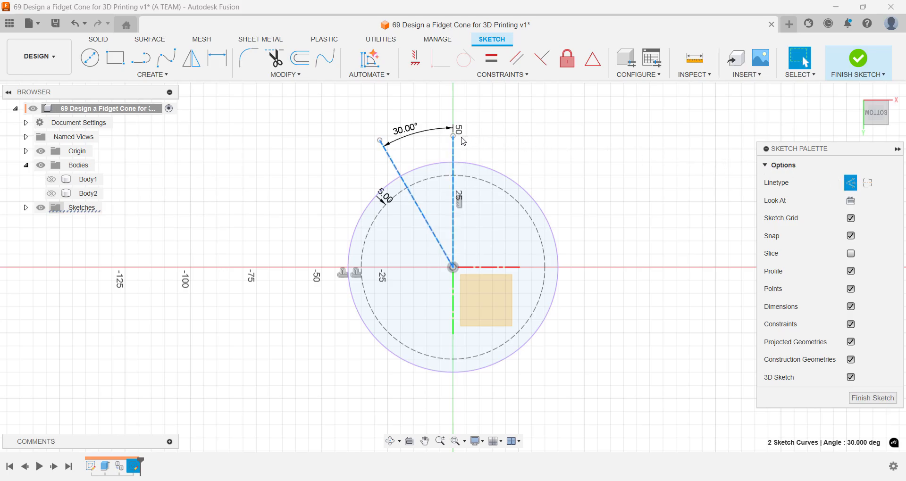
pyautogui.press('Escape')
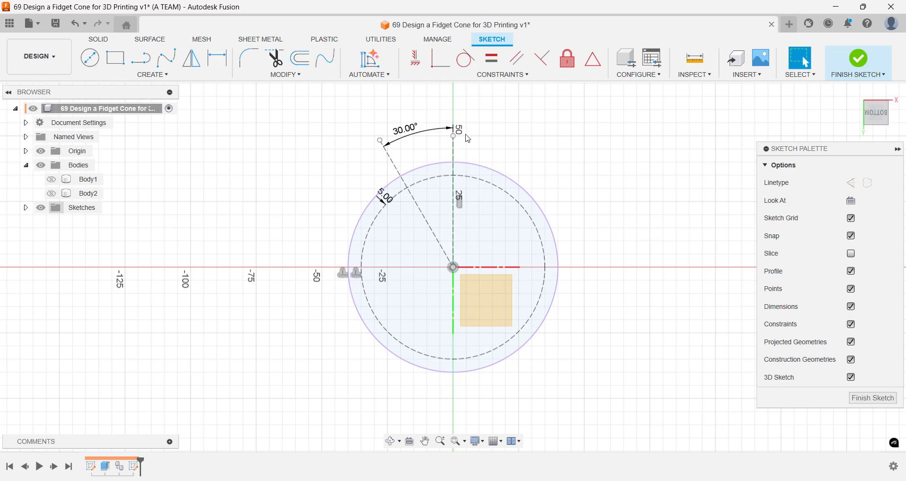
# Draw a wavy four-point fit point spline from the slanted line, about 17 mm from the origin, to where the vertical line meets the inner circle
pyautogui.write('s')
pyautogui.write('f')
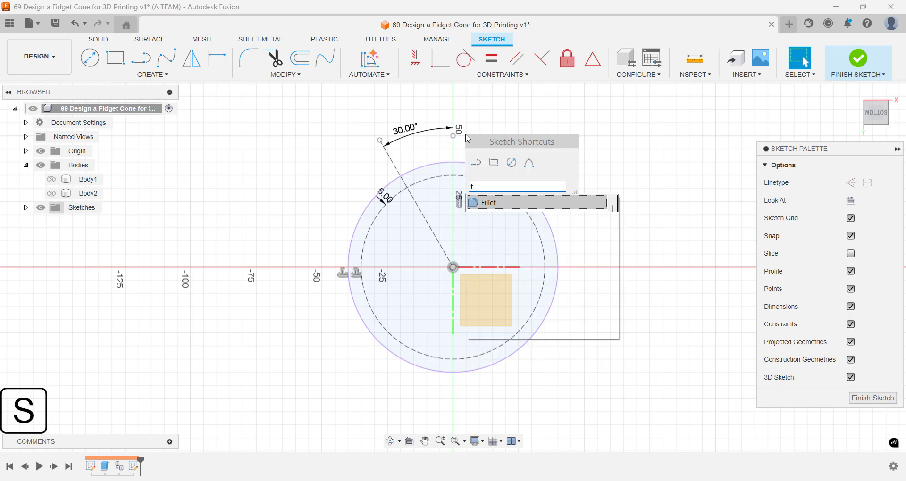
pyautogui.write('it')
pyautogui.press('Down')
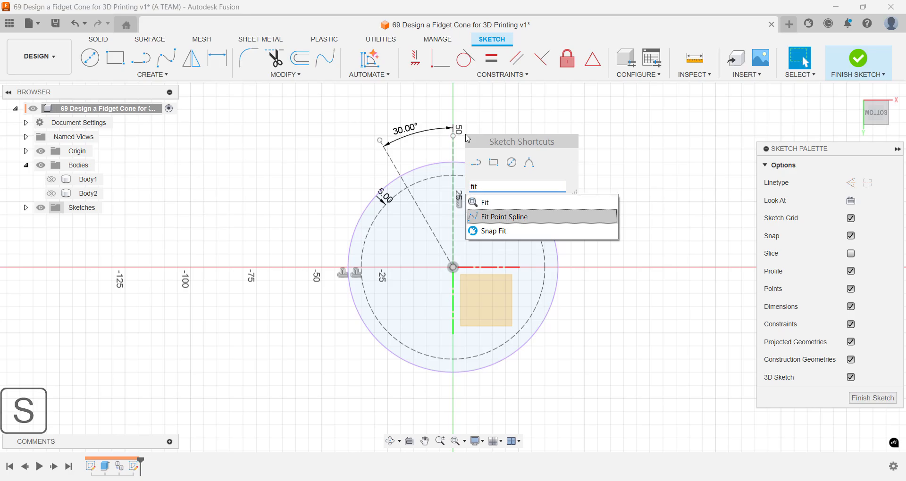
pyautogui.press('Return')
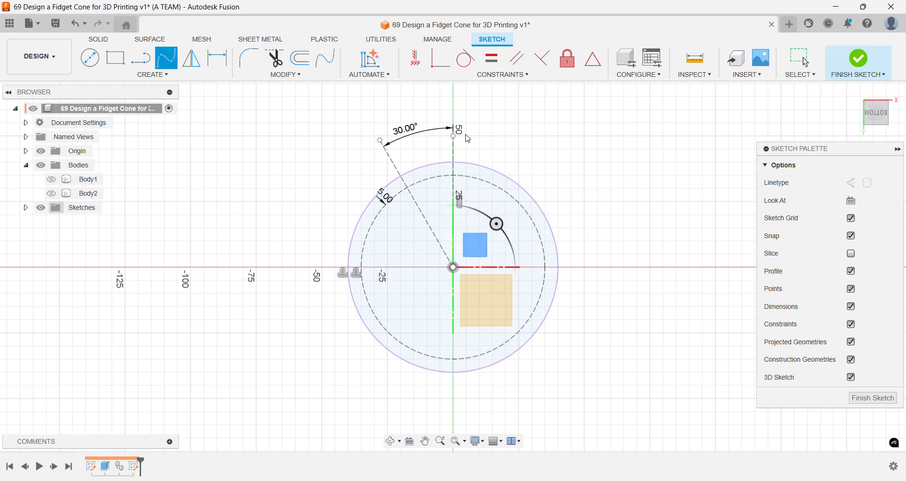
pyautogui.scroll(3, 431, 233)
pyautogui.click(432, 228)
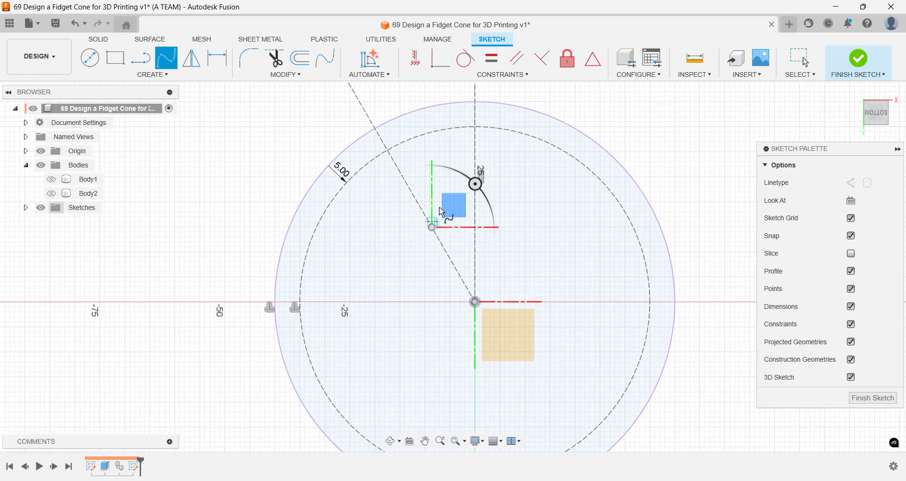
pyautogui.click(445, 191)
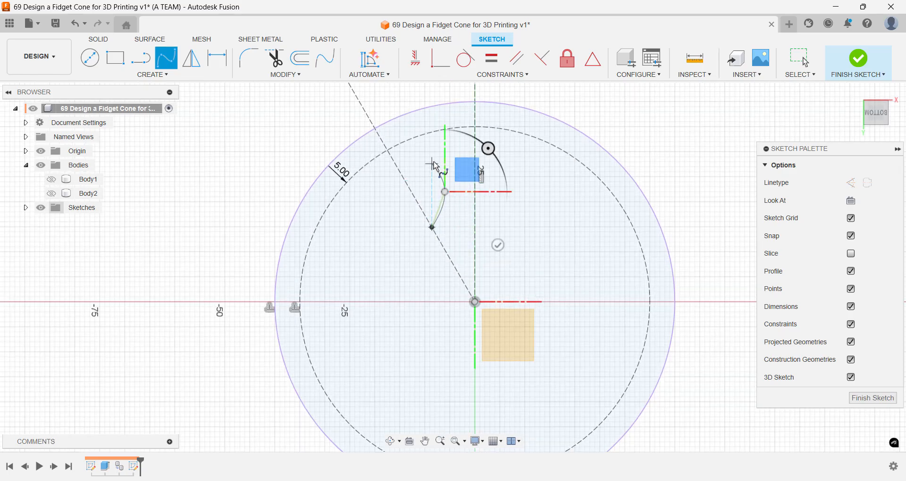
pyautogui.click(432, 161)
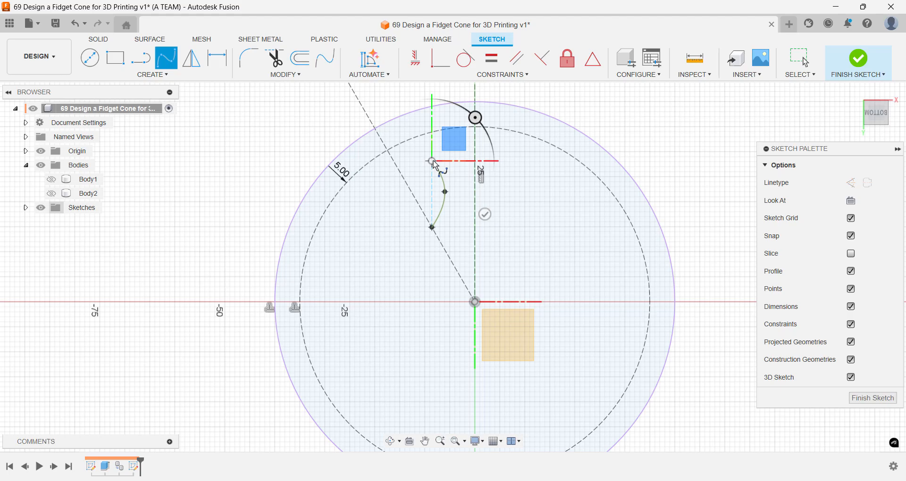
pyautogui.scroll(3, 474, 126)
pyautogui.click(475, 128)
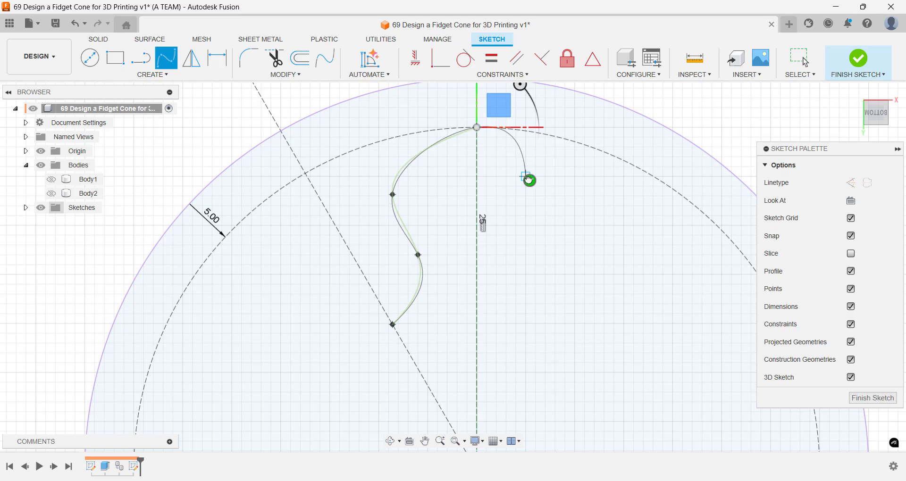
pyautogui.click(529, 180)
pyautogui.scroll(-3, 481, 196)
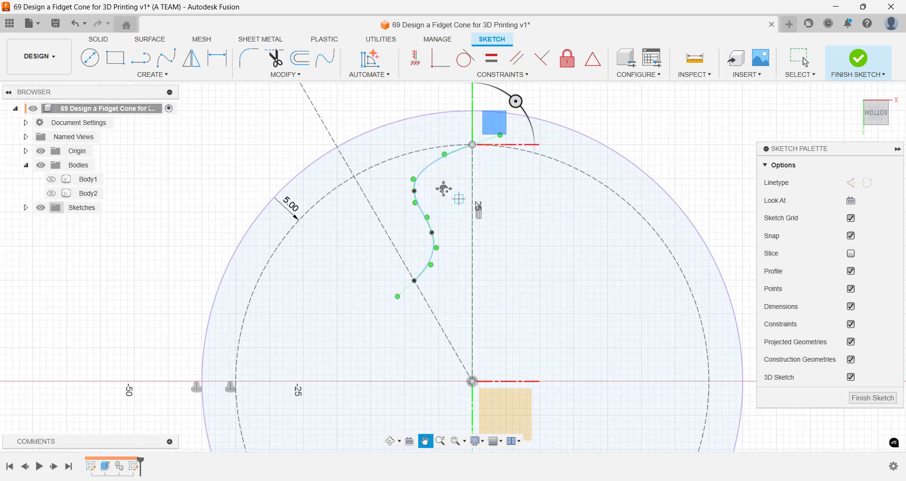
pyautogui.press('Escape')
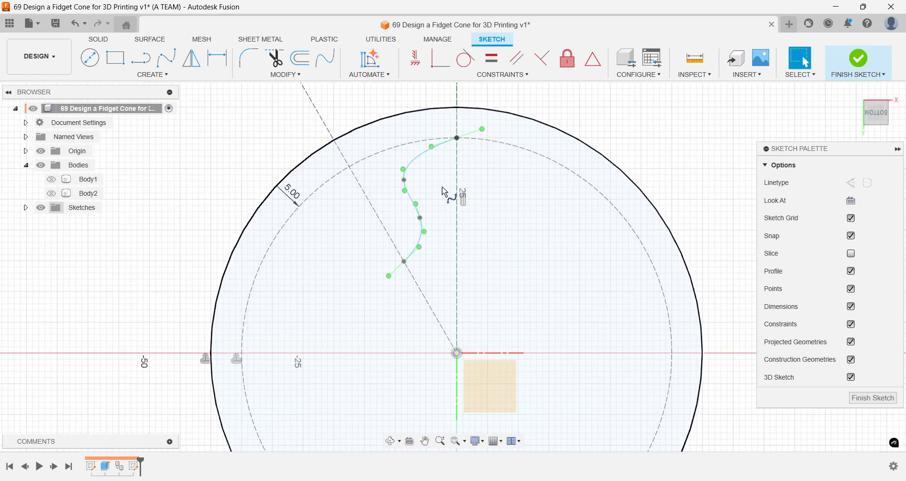
# Break the slanted line at the spline's lower end and delete the outer piece beyond the spline
pyautogui.write('s')
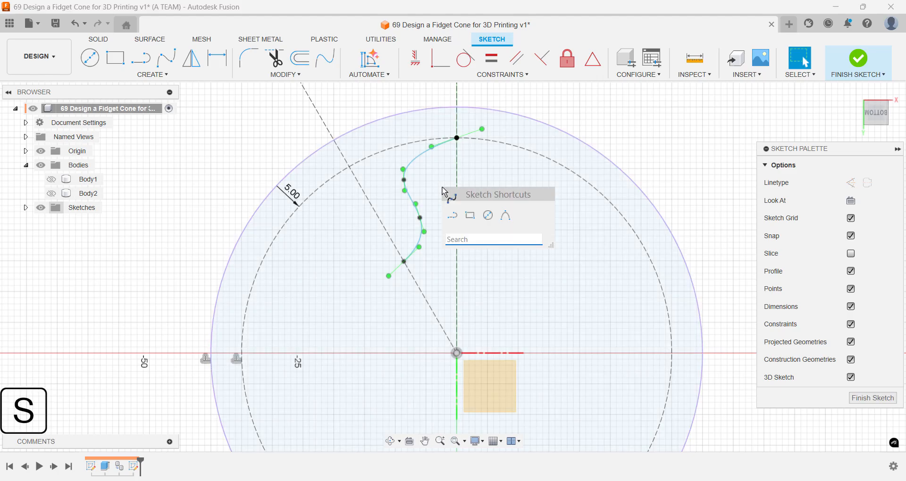
pyautogui.write('break')
pyautogui.press('Return')
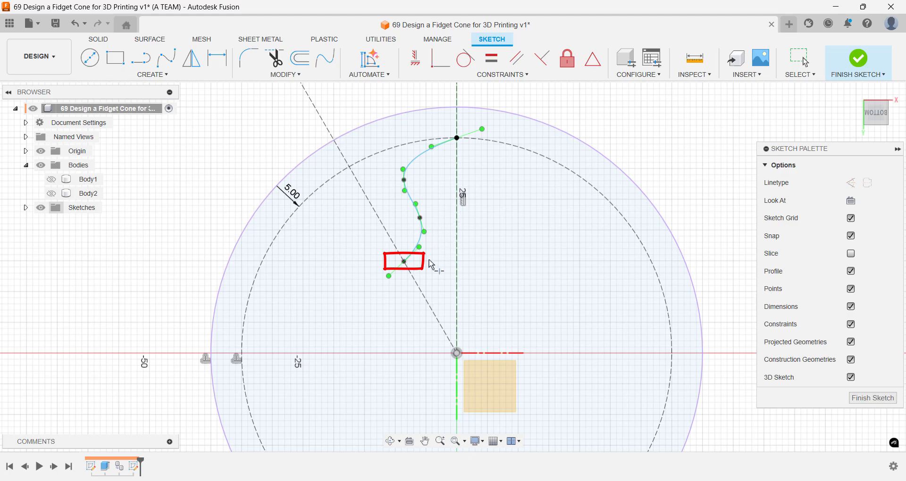
pyautogui.click(418, 283)
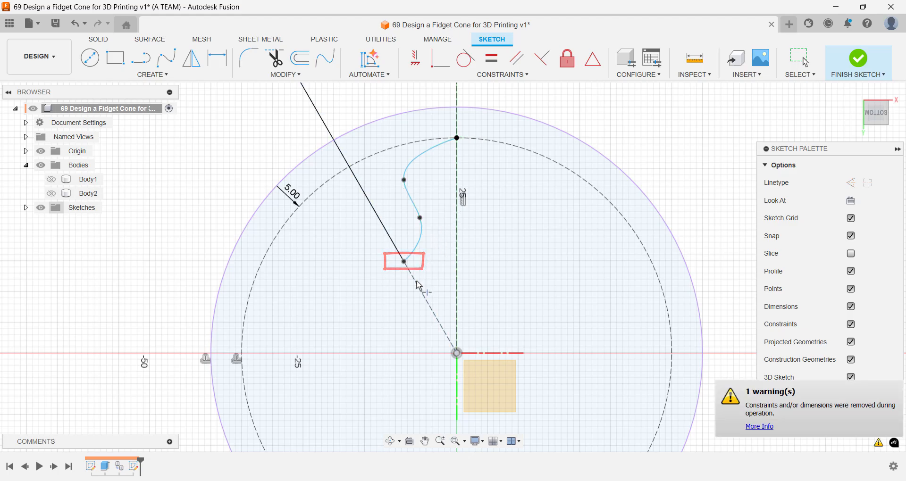
pyautogui.press('Escape')
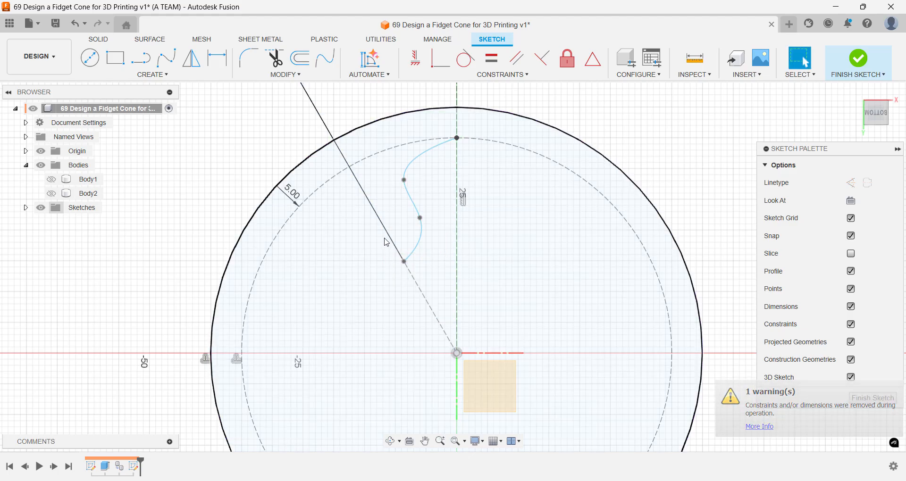
pyautogui.click(391, 238)
pyautogui.press('Delete')
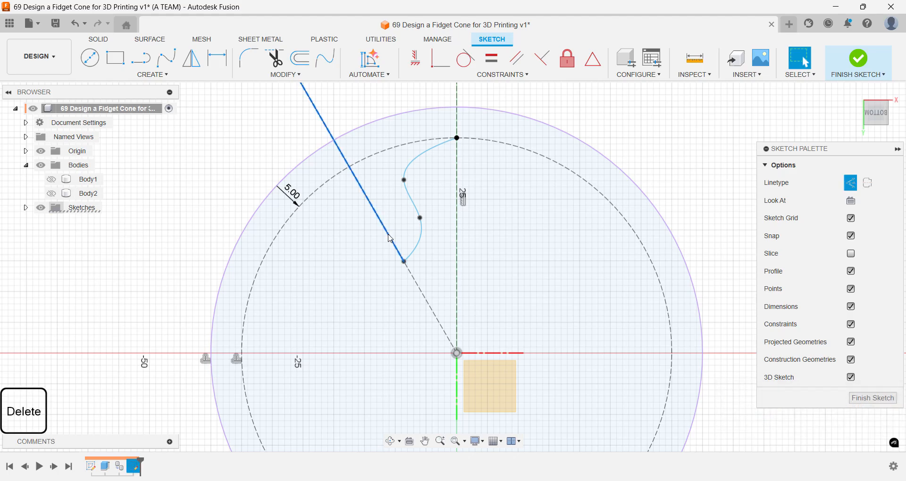
# Convert the remaining inner piece of the slanted line from construction to normal geometry
pyautogui.click(422, 300)
pyautogui.press('x')
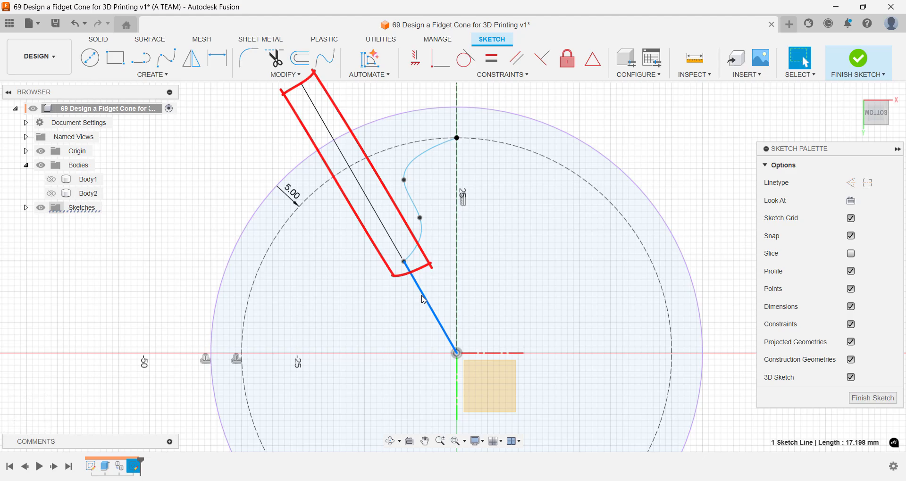
pyautogui.press('Escape')
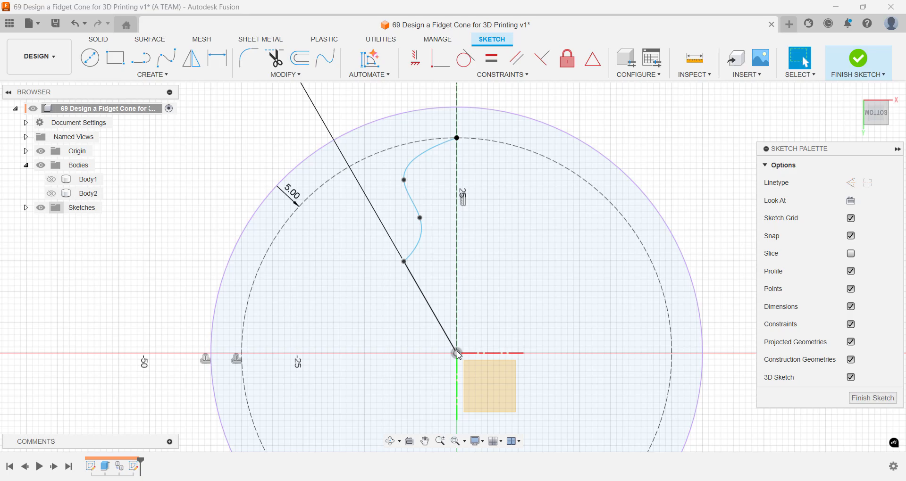
# Mirror the spline, the short slanted line and the origin point about the vertical construction line
pyautogui.click(458, 354)
pyautogui.press('s')
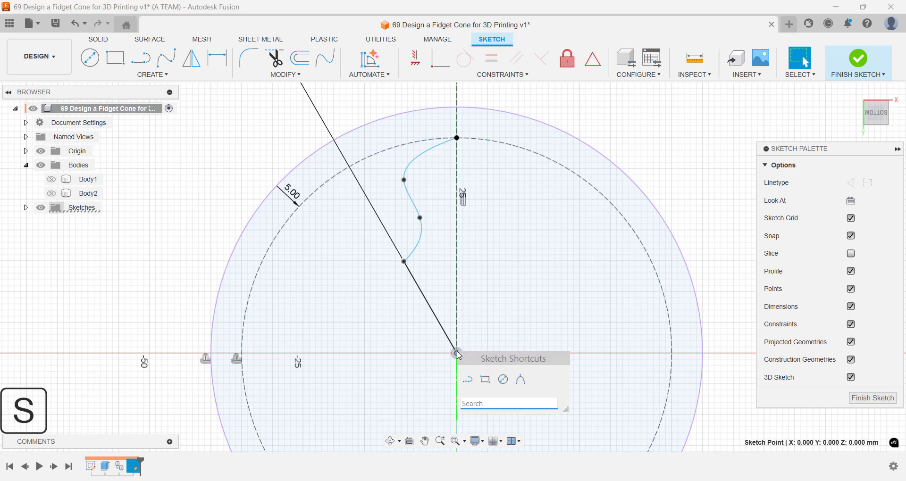
pyautogui.write('mirror')
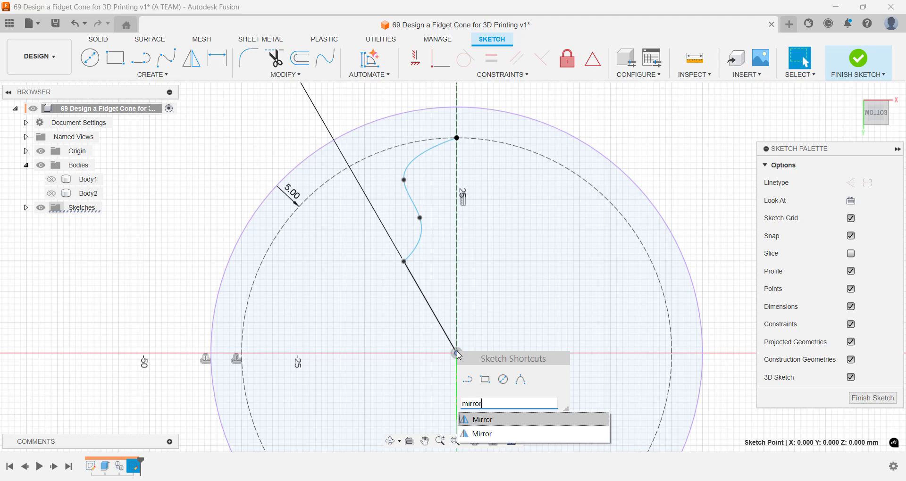
pyautogui.press('Return')
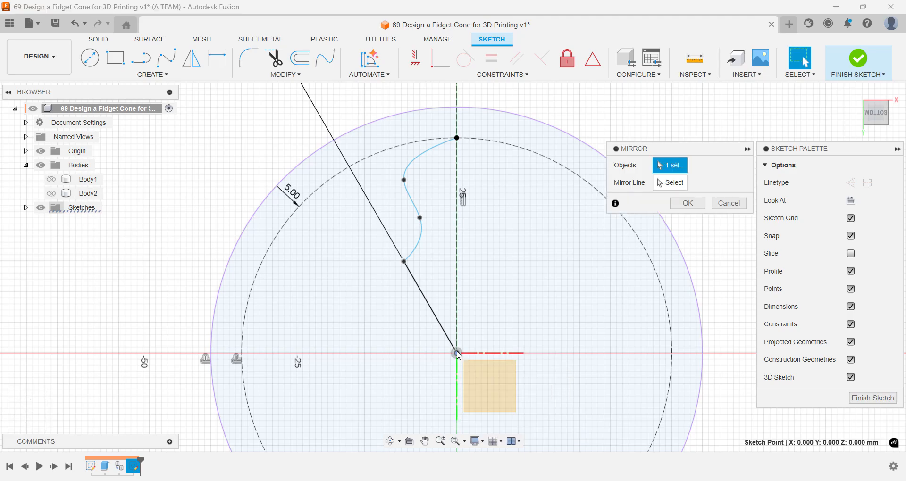
pyautogui.click(424, 290)
pyautogui.click(418, 244)
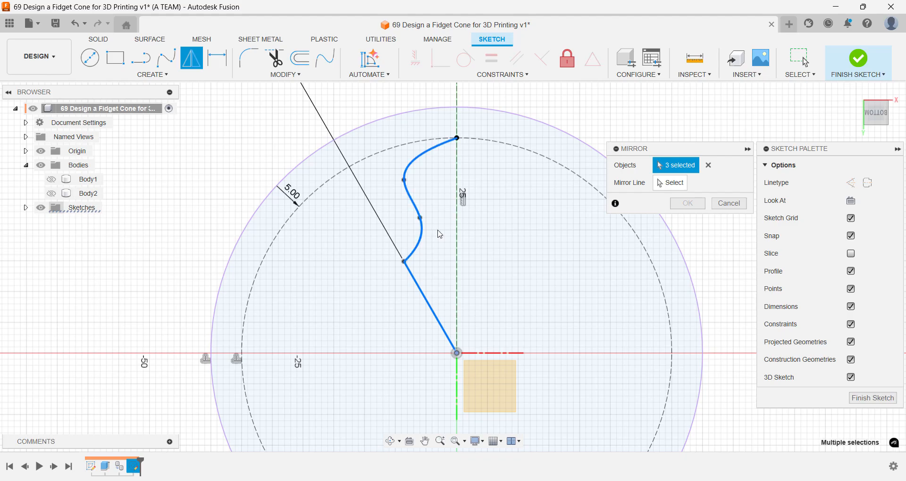
pyautogui.click(665, 183)
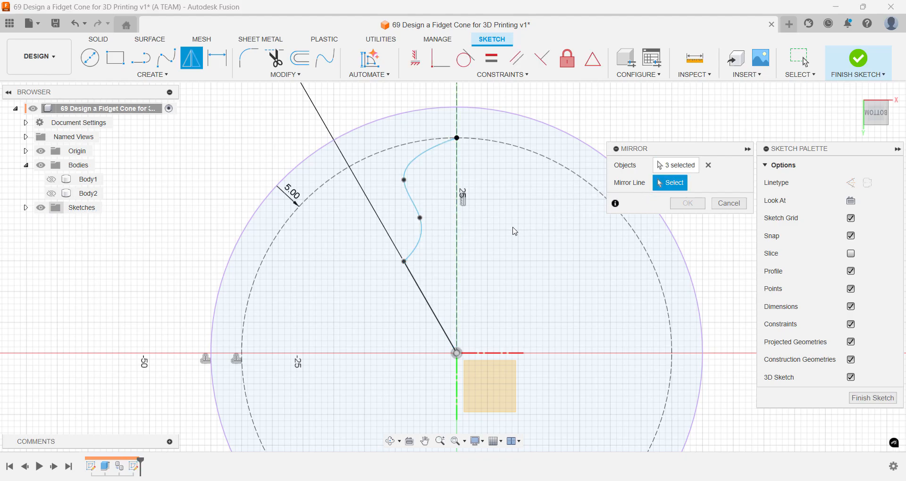
pyautogui.click(457, 244)
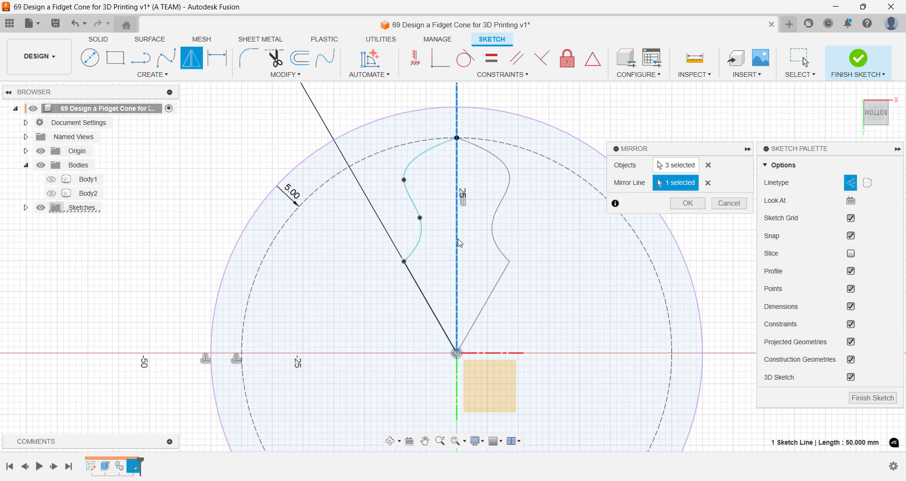
pyautogui.click(672, 205)
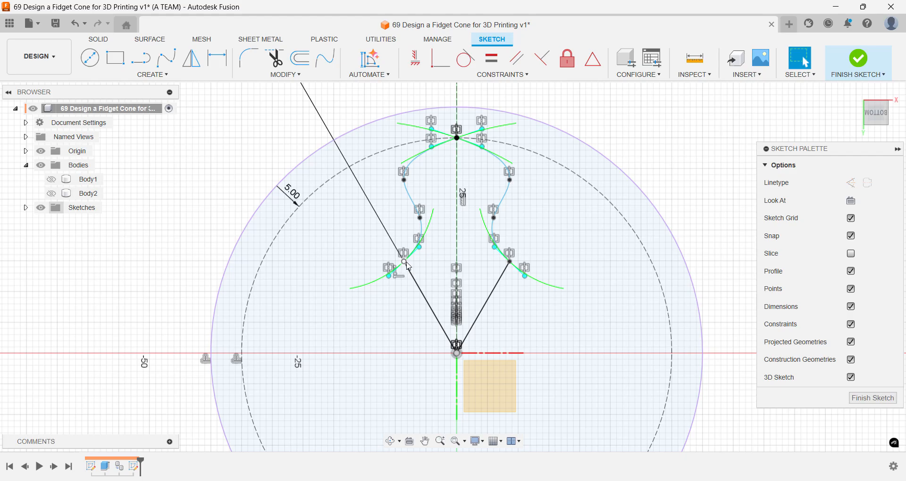
# Rotate the tangent handle at the left spline's lower end until it lies along the slanted line
pyautogui.scroll(4, 408, 267)
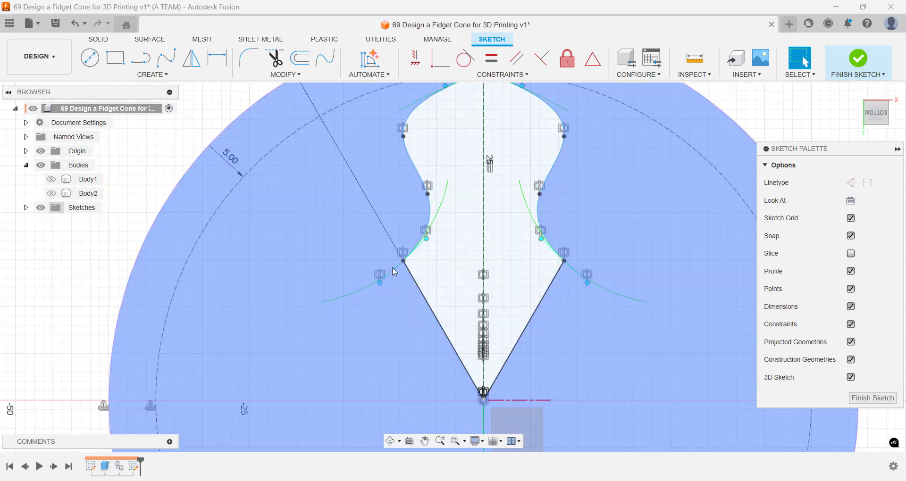
pyautogui.click(381, 283)
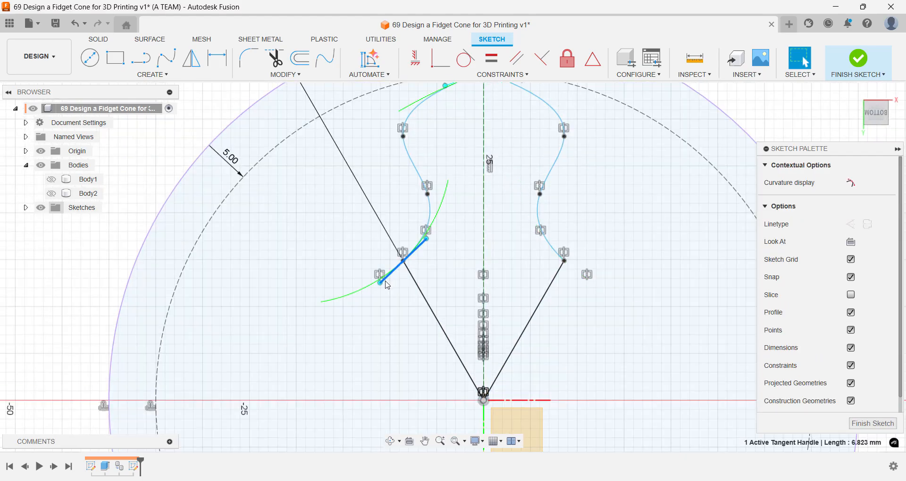
pyautogui.moveTo(390, 284)
pyautogui.mouseDown()
pyautogui.moveTo(399, 265)
pyautogui.moveTo(420, 291)
pyautogui.moveTo(428, 285)
pyautogui.mouseUp()
pyautogui.scroll(4, 455, 226)
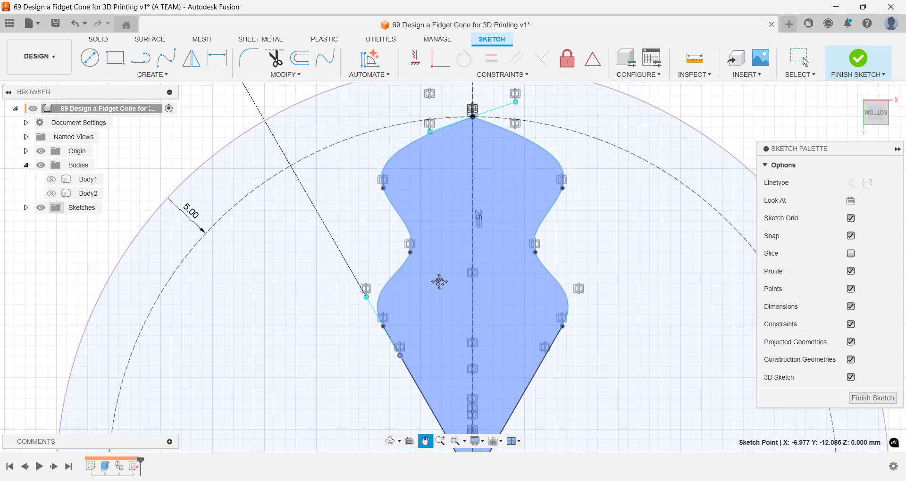
# Level and shorten the tangent handle at the splines' shared top point, perpendicular to the vertical line, with its end about 2.7 mm off that line
pyautogui.click(473, 121)
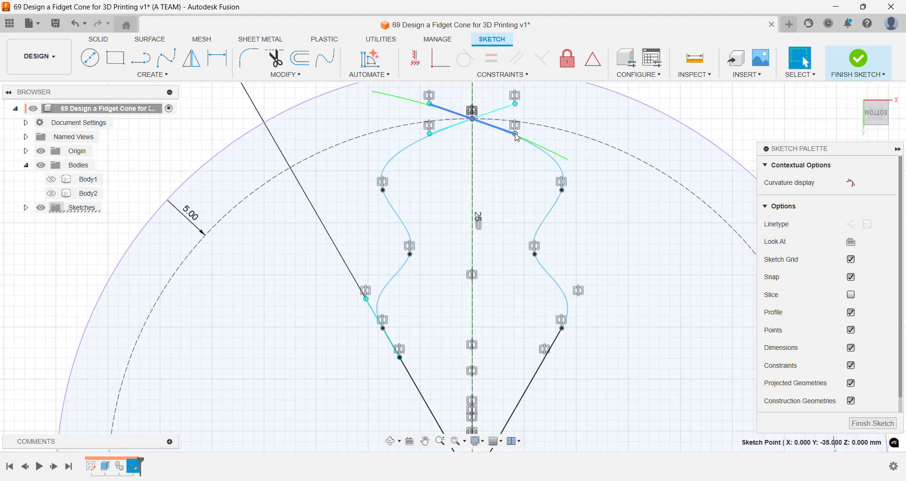
pyautogui.moveTo(515, 135); pyautogui.dragTo(501, 125)
pyautogui.scroll(-2, 501, 132)
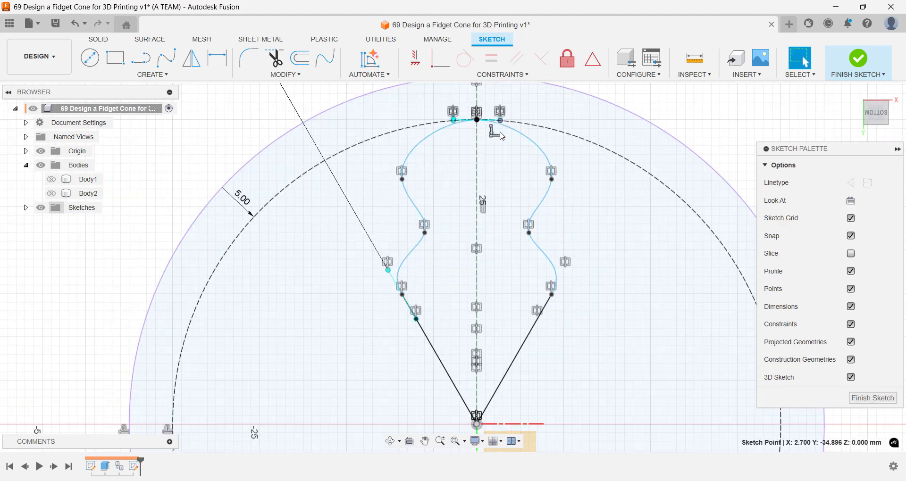
pyautogui.scroll(-1, 502, 137)
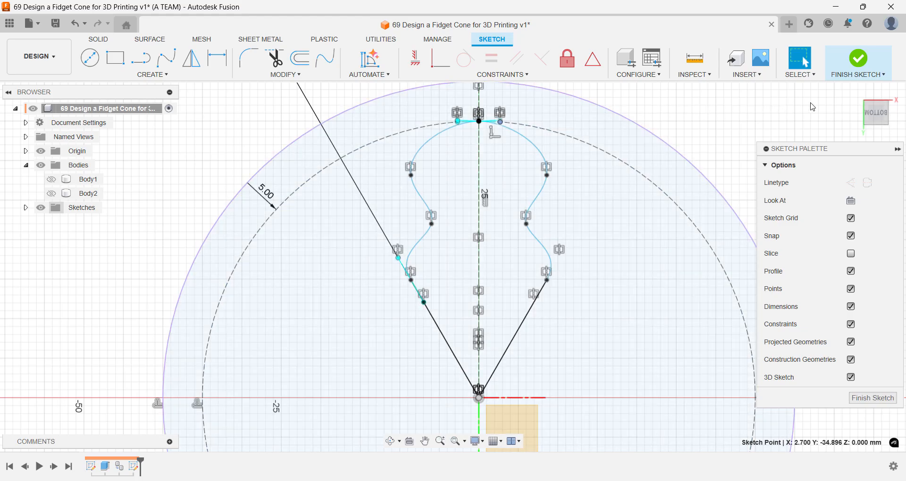
# Finish the cutting-profile sketch and make Body1 visible
pyautogui.click(855, 98)
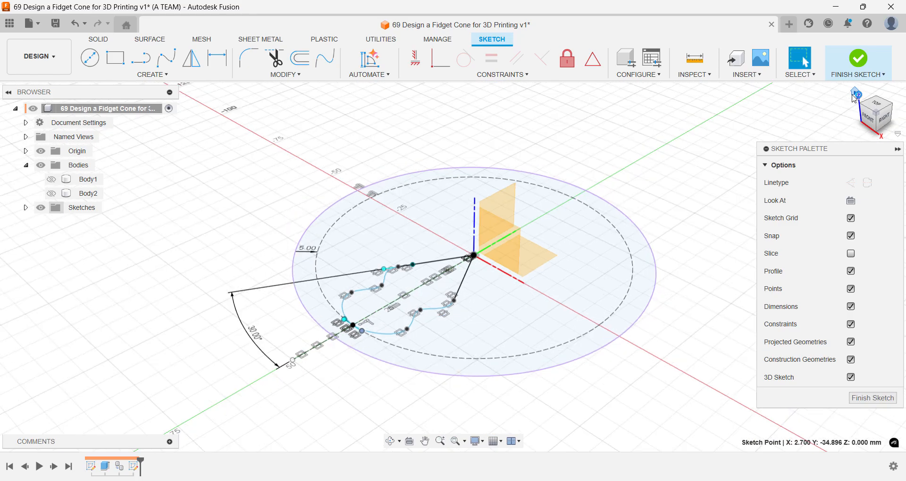
pyautogui.click(873, 107)
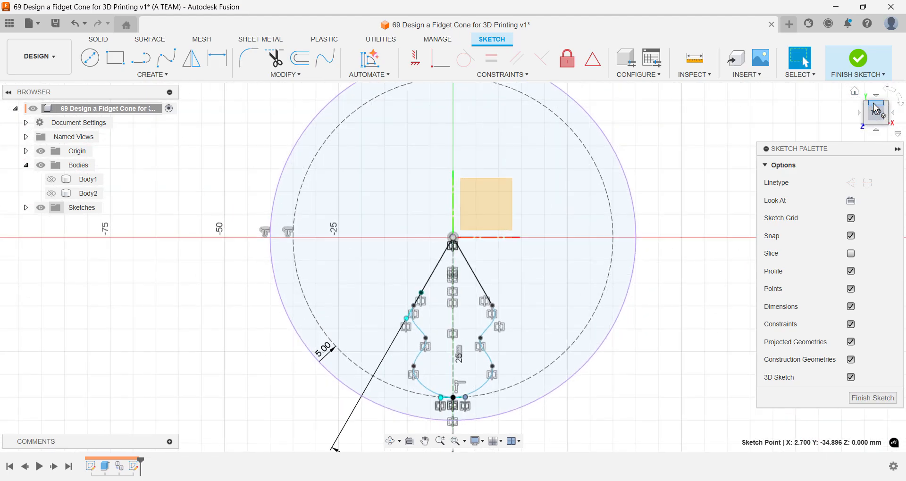
pyautogui.click(889, 92)
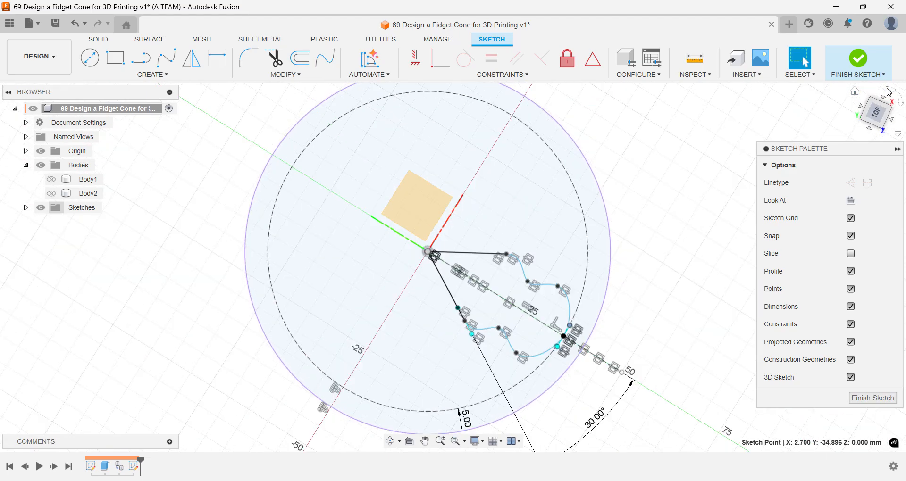
pyautogui.click(889, 92)
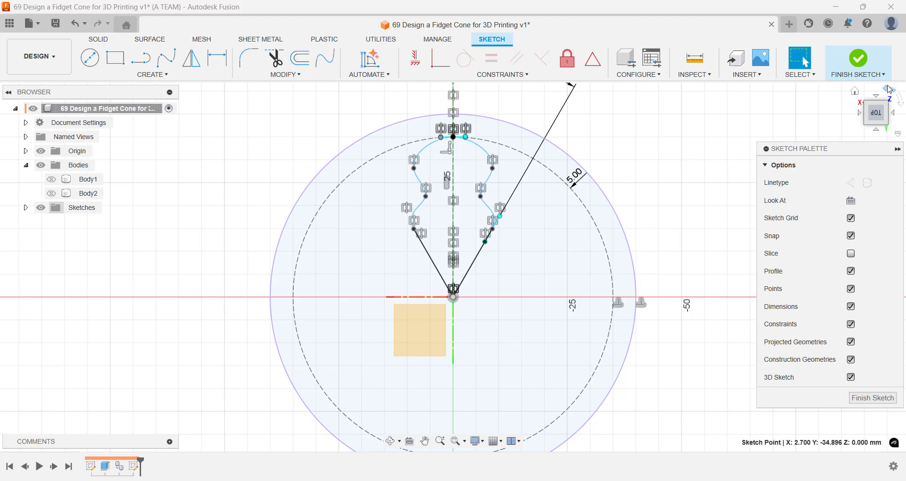
pyautogui.click(866, 66)
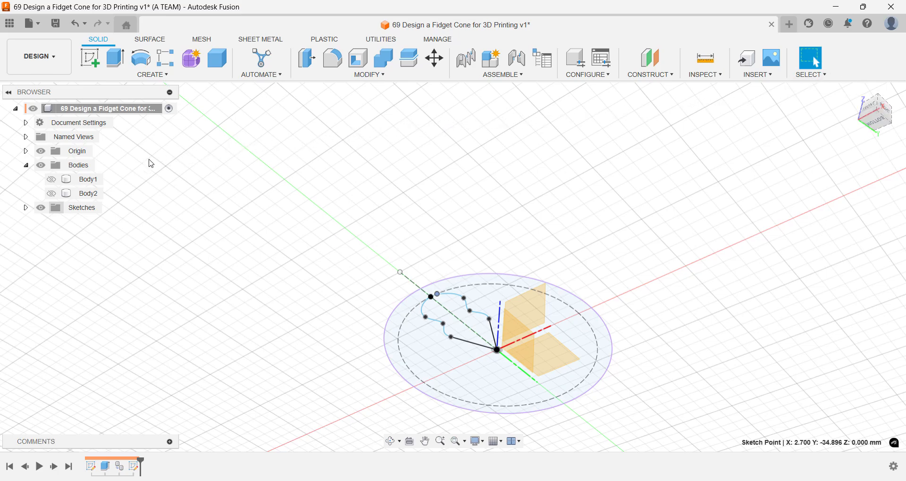
pyautogui.click(51, 179)
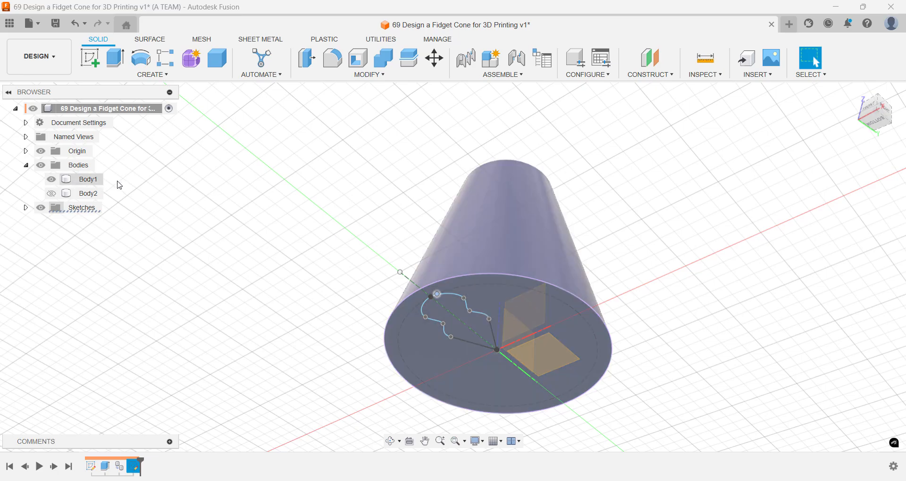
# Start a new sketch on the vertical XZ origin plane, seen from the front
pyautogui.write('s')
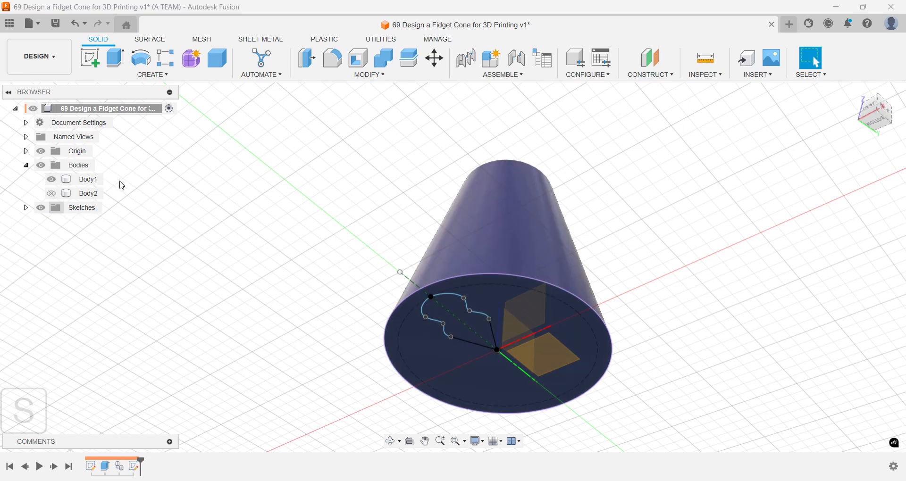
pyautogui.write('ske')
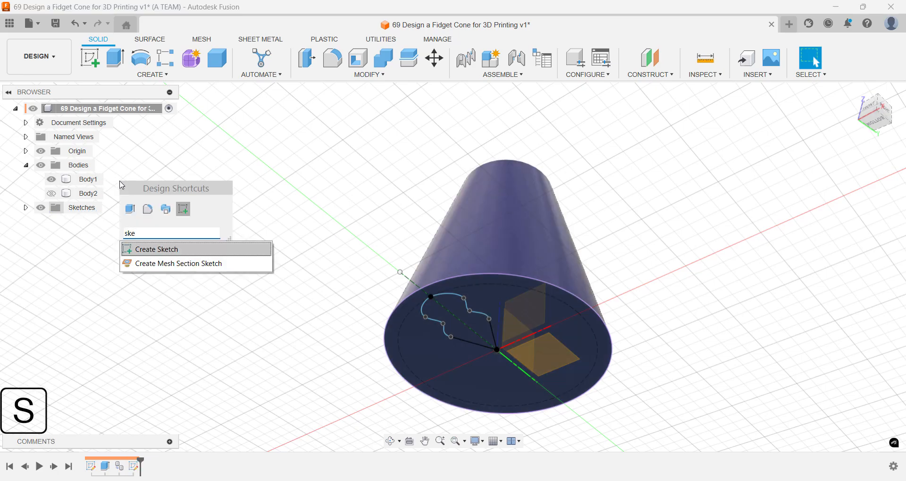
pyautogui.press('Return')
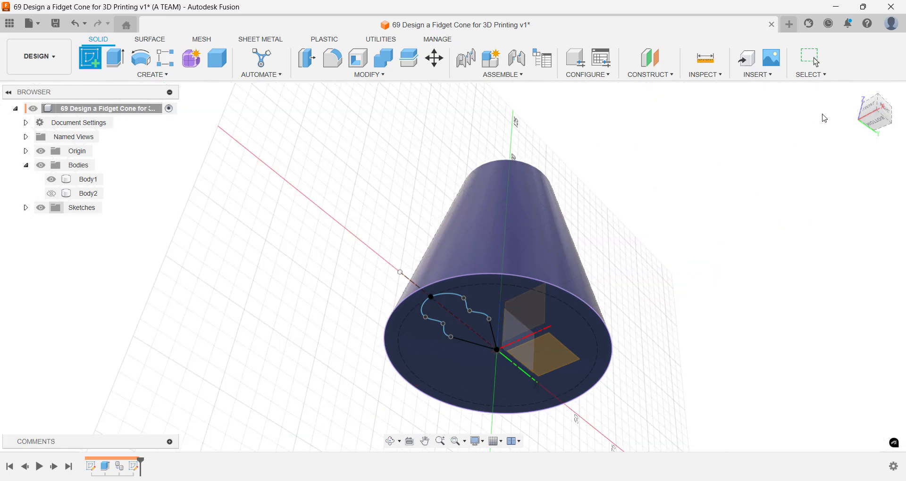
pyautogui.click(867, 107)
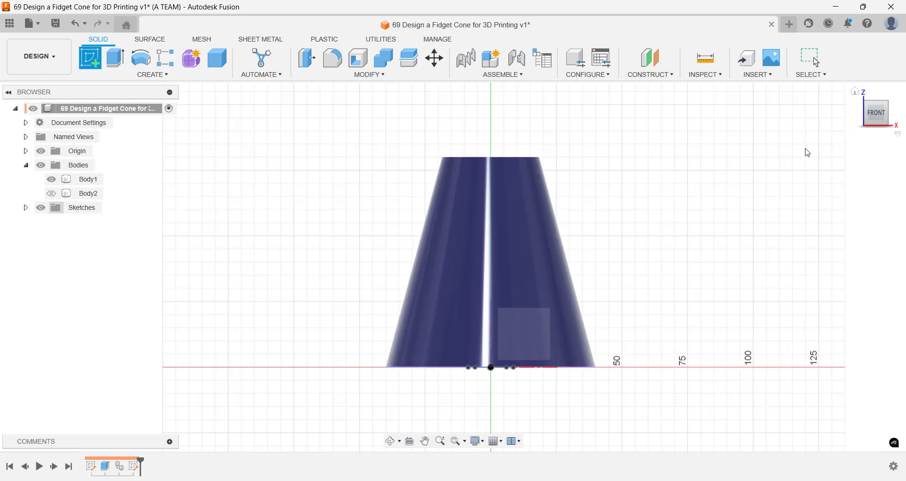
pyautogui.click(547, 324)
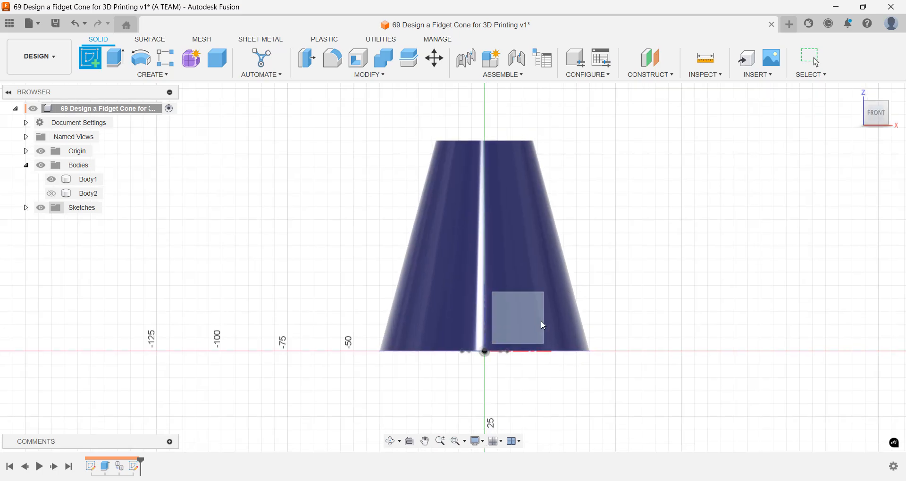
pyautogui.moveTo(631, 183); pyautogui.dragTo(569, 273, button='middle')
# Draw an 80 mm vertical line upward from the origin through the cone's centre
pyautogui.press('l')
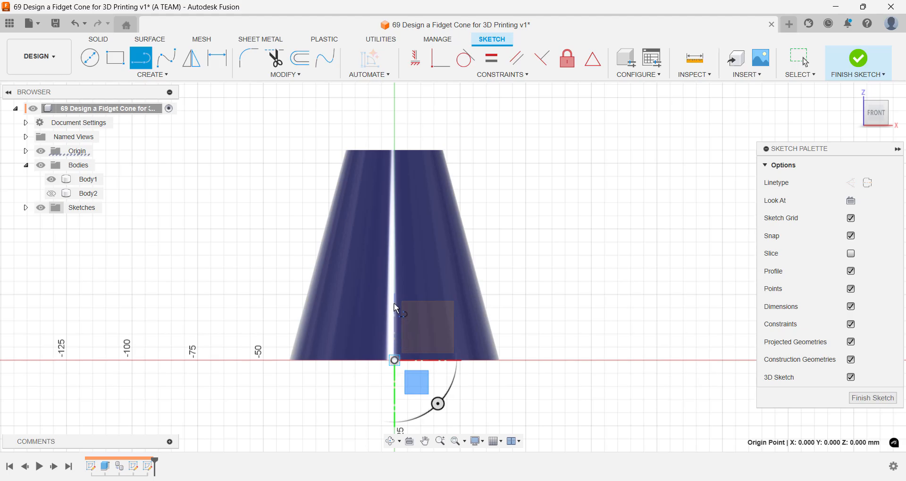
pyautogui.click(394, 361)
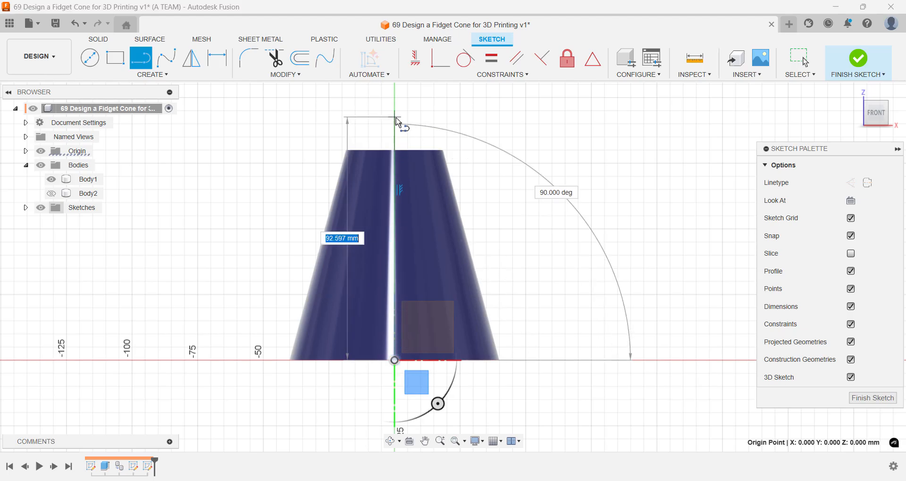
pyautogui.write('80')
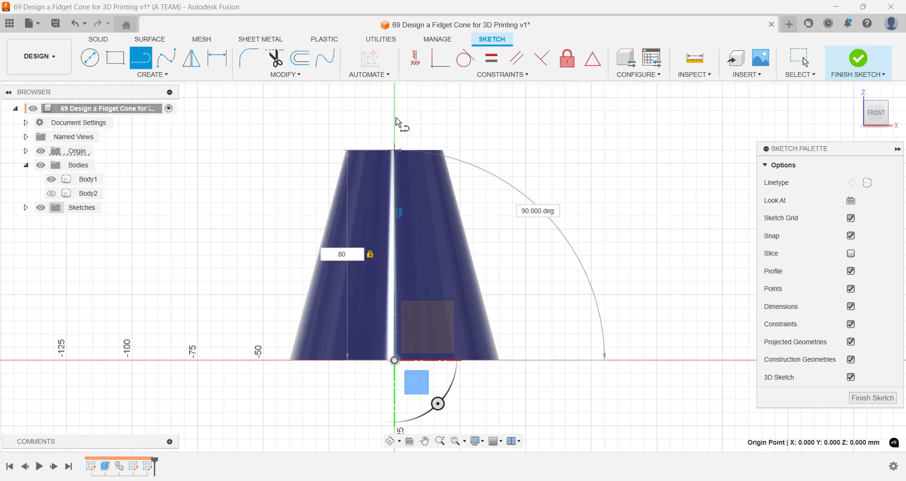
pyautogui.press('Return')
pyautogui.press('Escape')
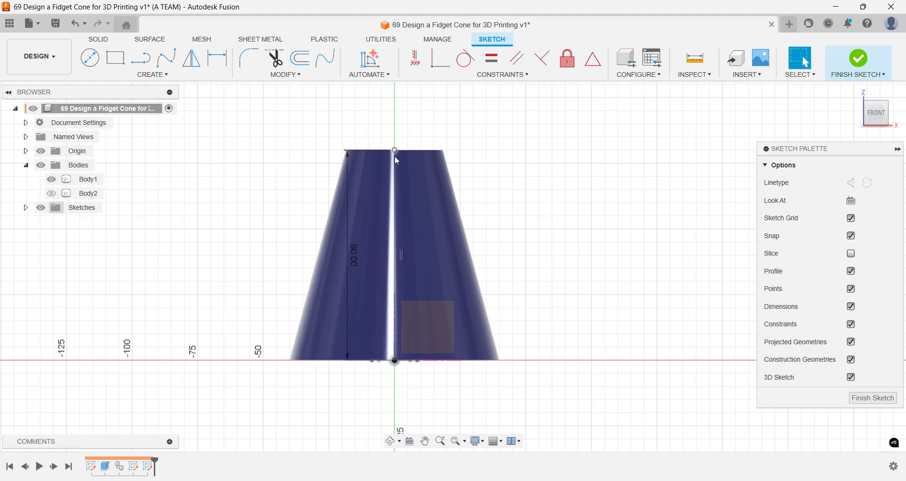
# Convert the vertical line to construction geometry and save the design with the version description "User Saved"
pyautogui.click(395, 168)
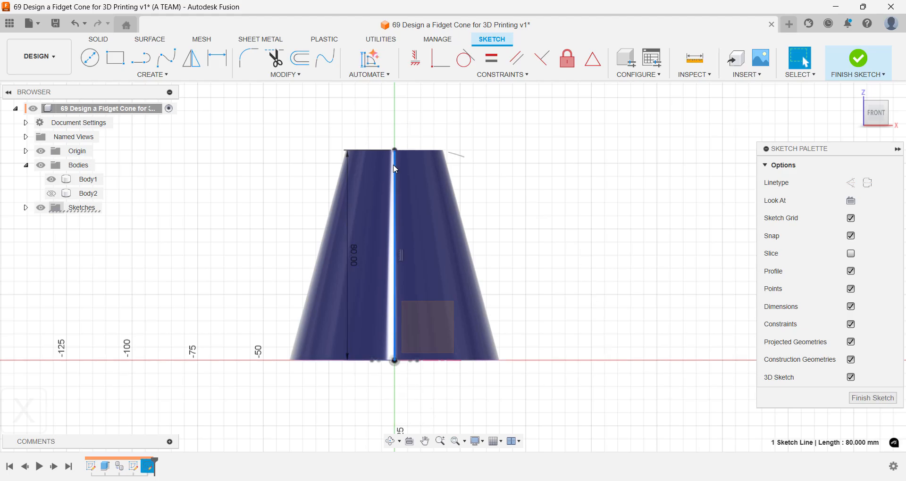
pyautogui.press('x')
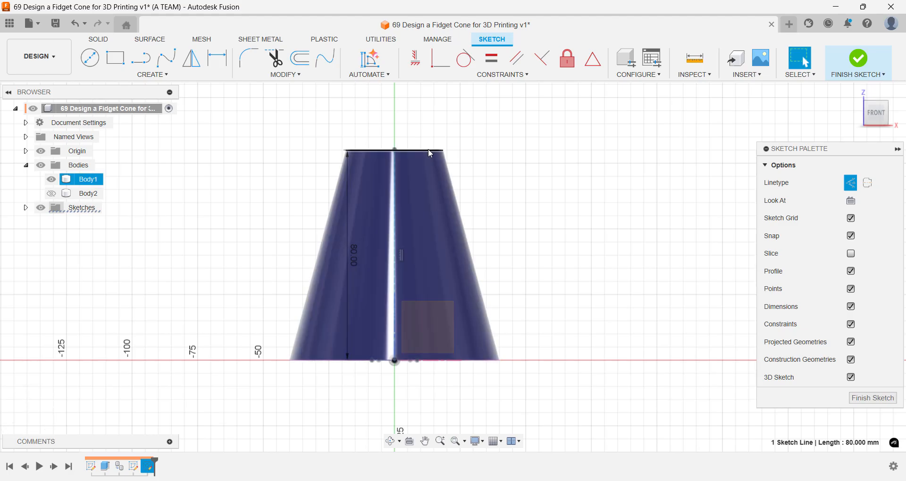
pyautogui.click(451, 151)
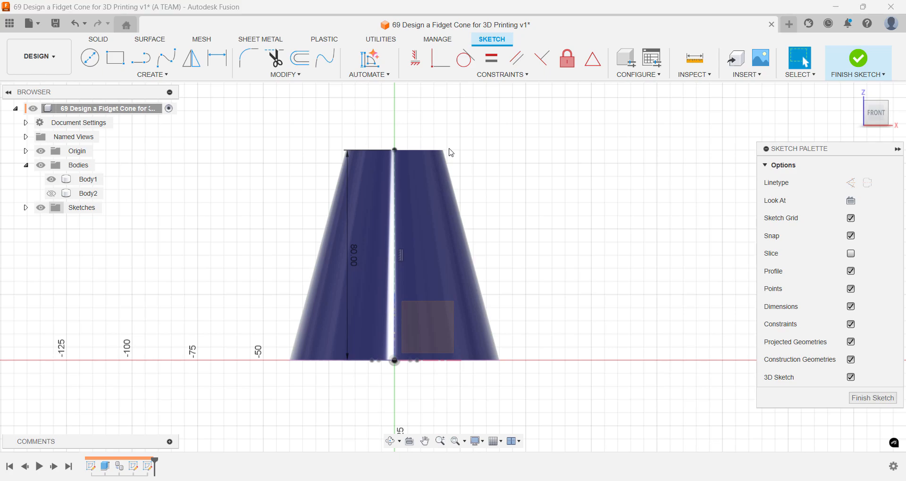
pyautogui.hotkey('ctrl', 's')
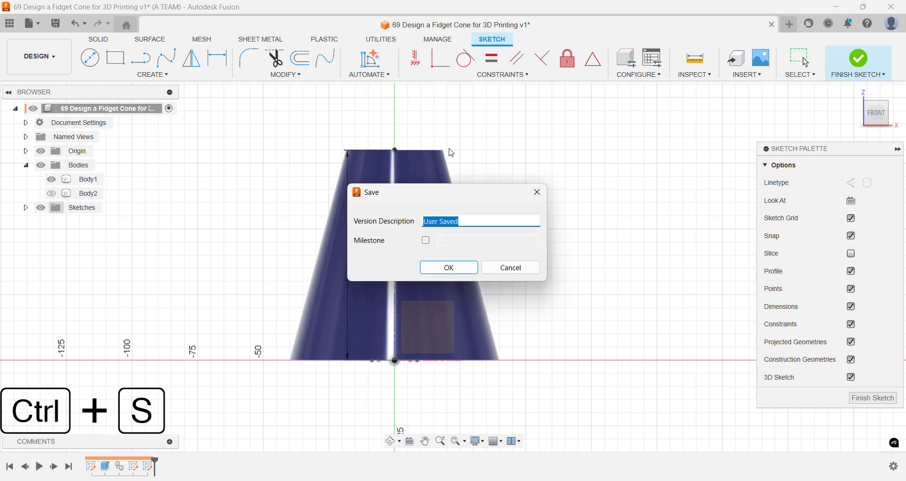
pyautogui.press('Return')
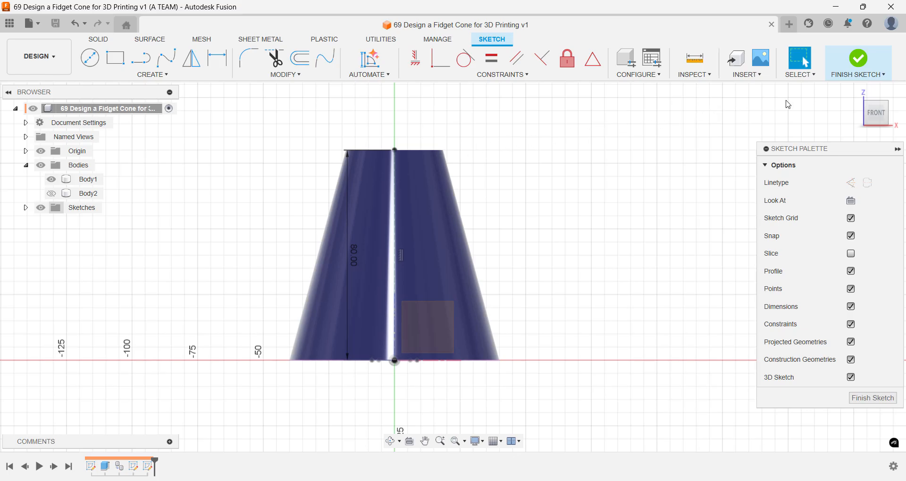
# Cut Body1 by sweeping the closed spline profile on its base along the vertical construction line with a 360 deg twist angle
pyautogui.click(854, 92)
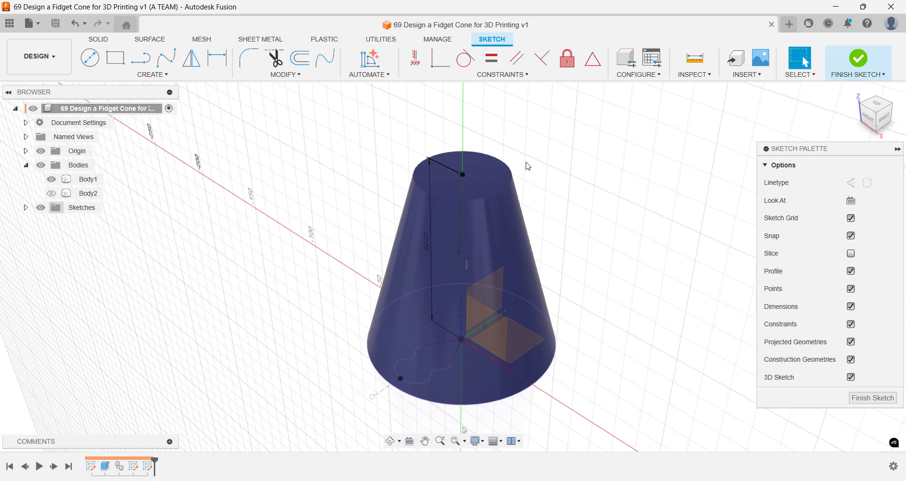
pyautogui.write('s')
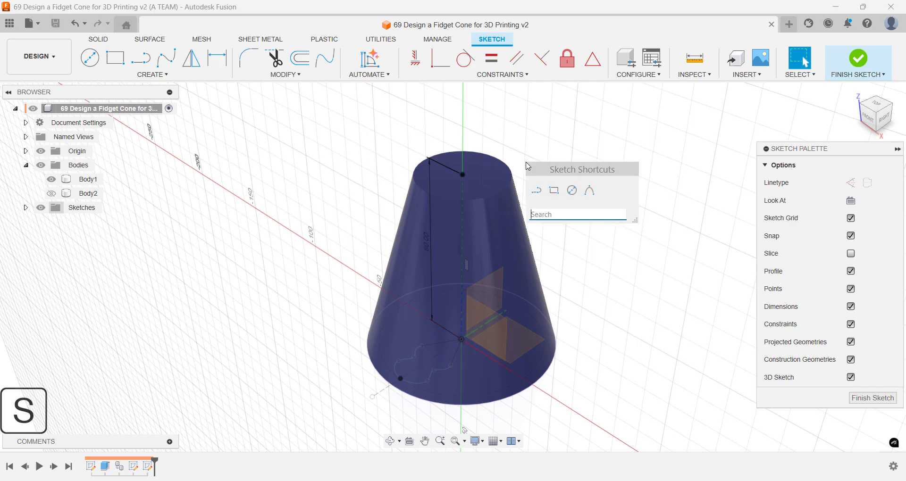
pyautogui.write('sweep')
pyautogui.press('Down')
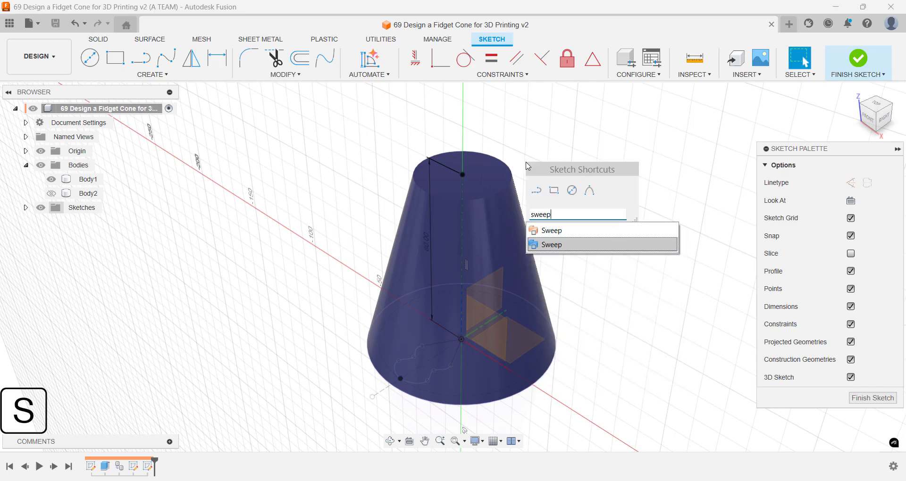
pyautogui.press('Return')
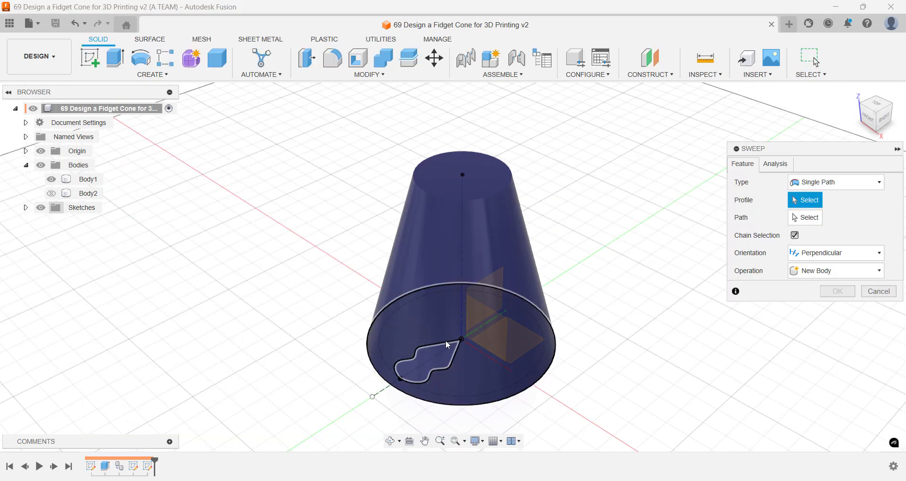
pyautogui.click(443, 352)
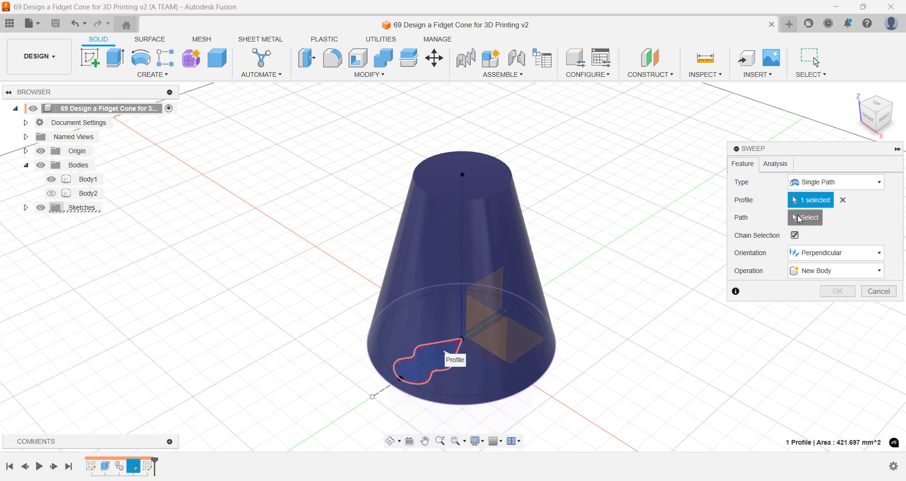
pyautogui.click(799, 219)
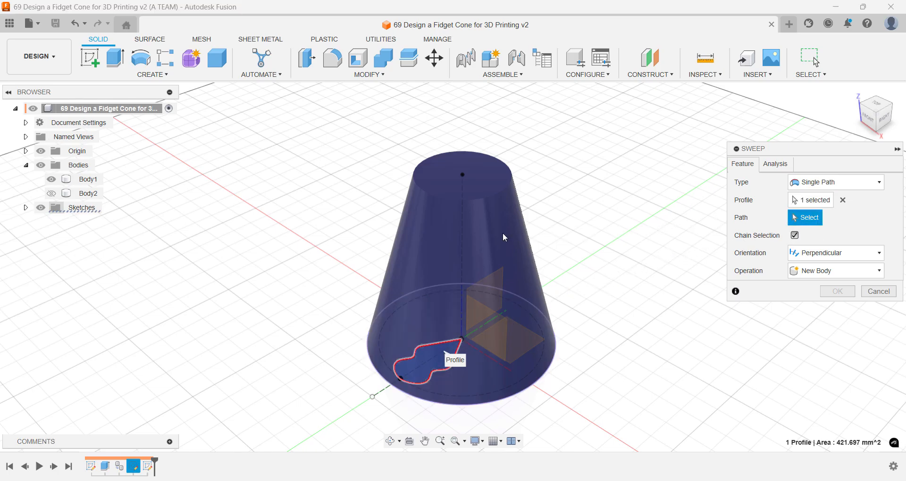
pyautogui.click(465, 240)
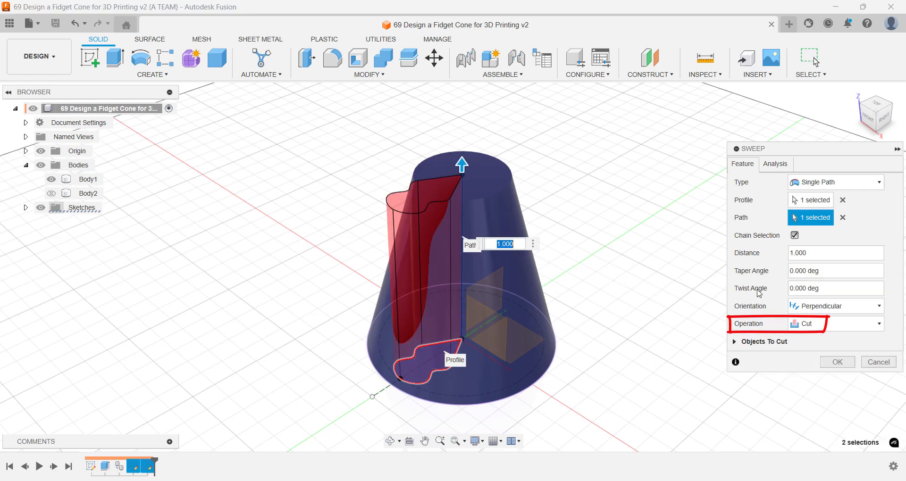
pyautogui.click(791, 289)
pyautogui.write('36')
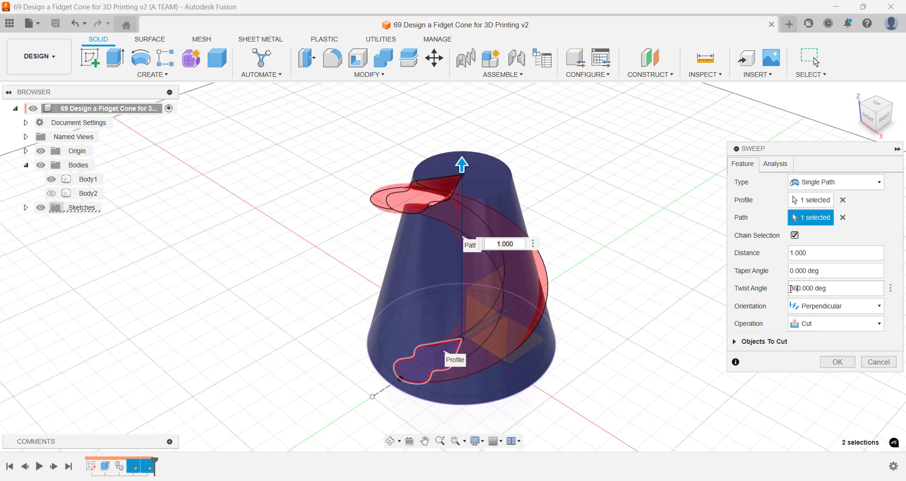
pyautogui.press('Return')
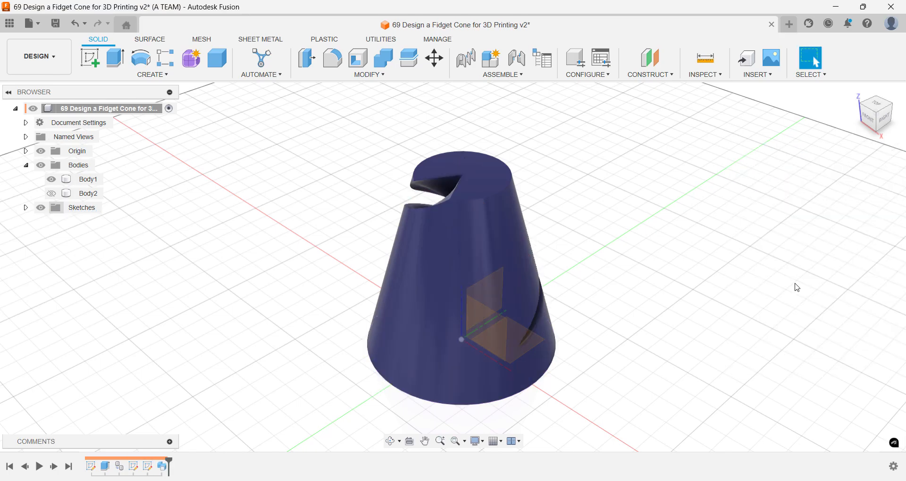
# Start a Circular Pattern with Features as the object type and the twisted sweep cut as the object
pyautogui.click(893, 121)
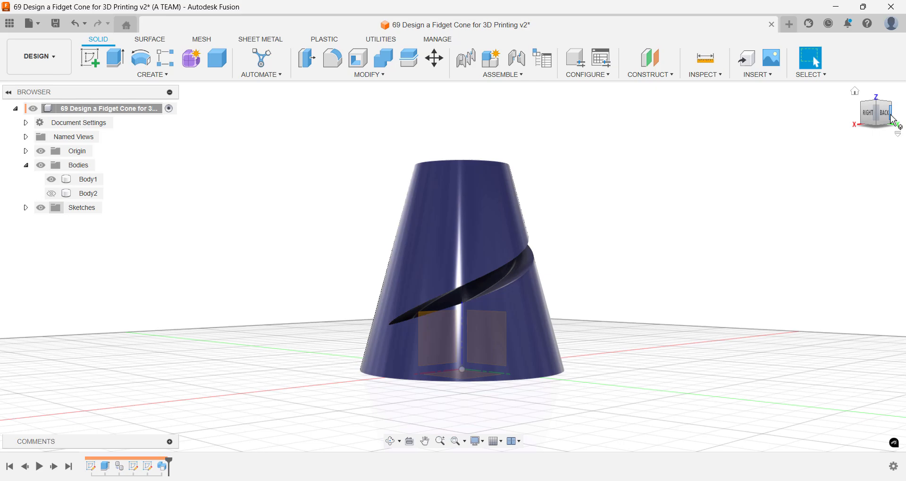
pyautogui.click(893, 121)
pyautogui.click(893, 121)
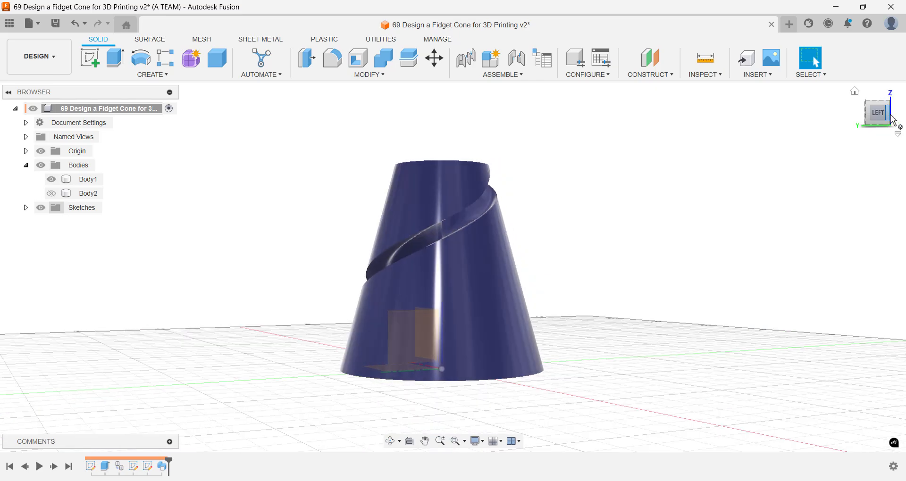
pyautogui.click(860, 96)
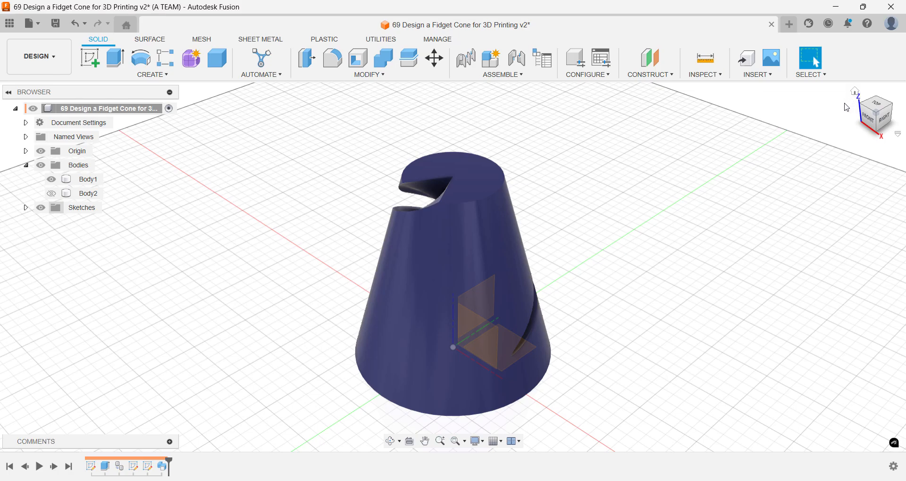
pyautogui.write('s')
pyautogui.write('circ')
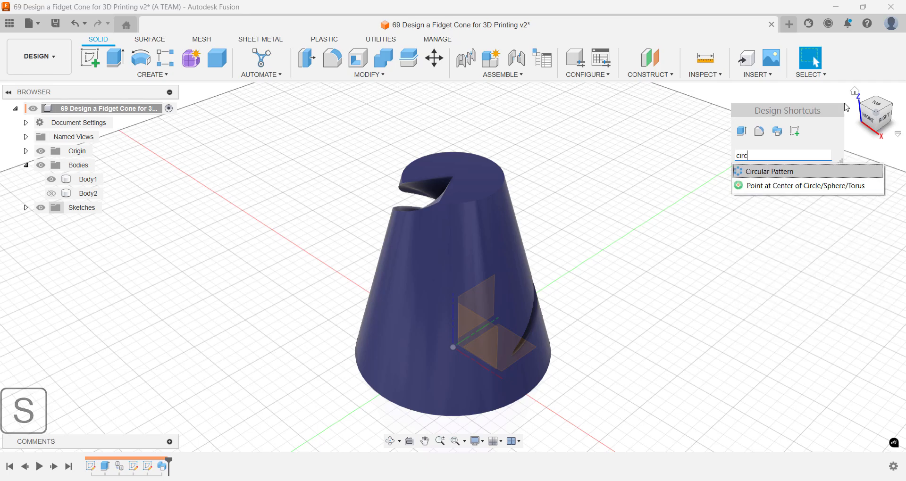
pyautogui.press('Return')
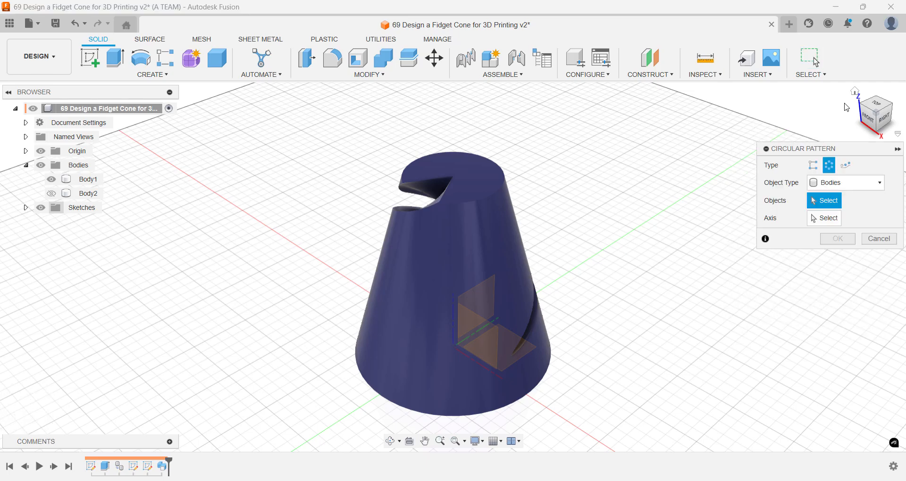
pyautogui.click(845, 182)
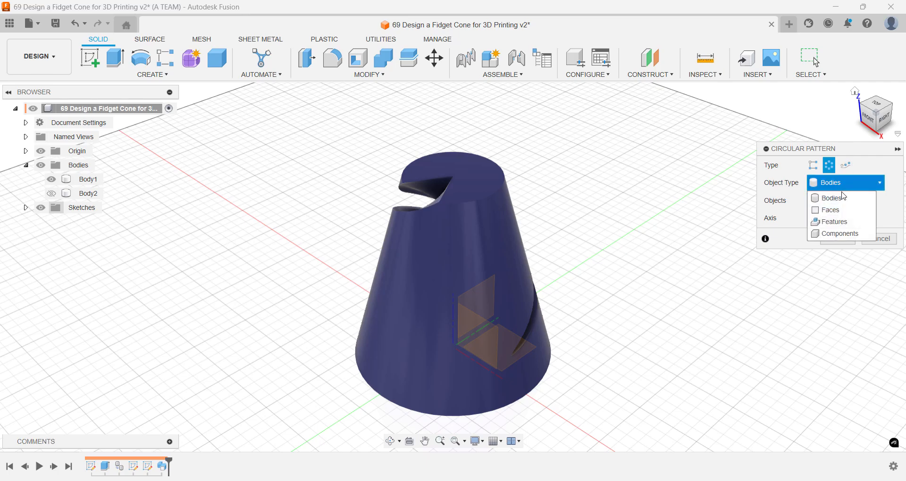
pyautogui.click(842, 222)
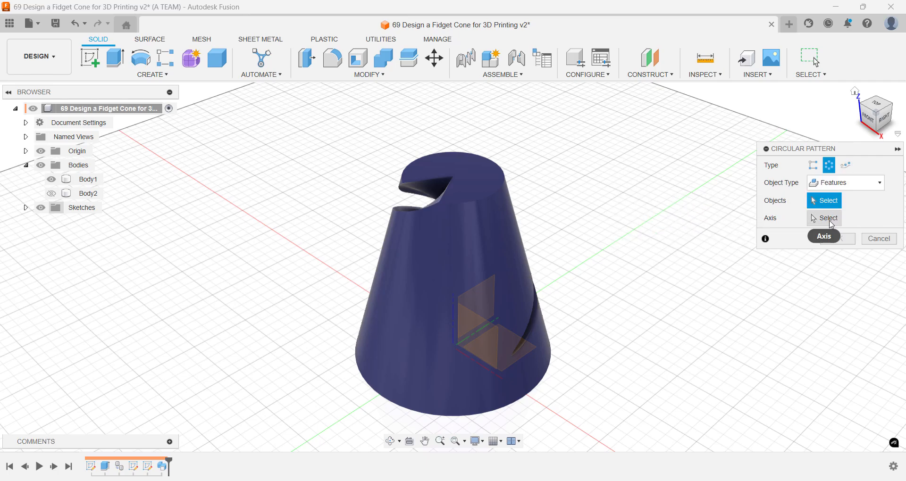
pyautogui.click(440, 195)
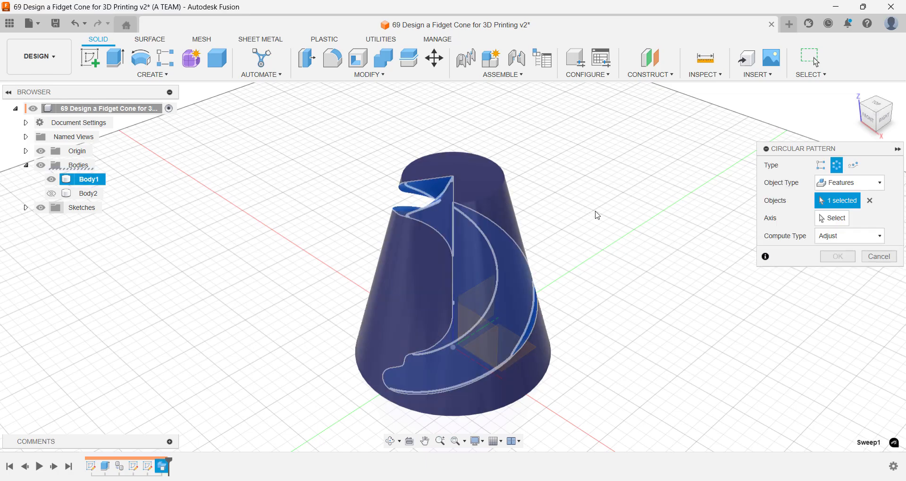
# Pattern the twisted sweep cut around the cone's central vertical edge with a full distribution and a quantity of 6
pyautogui.click(825, 220)
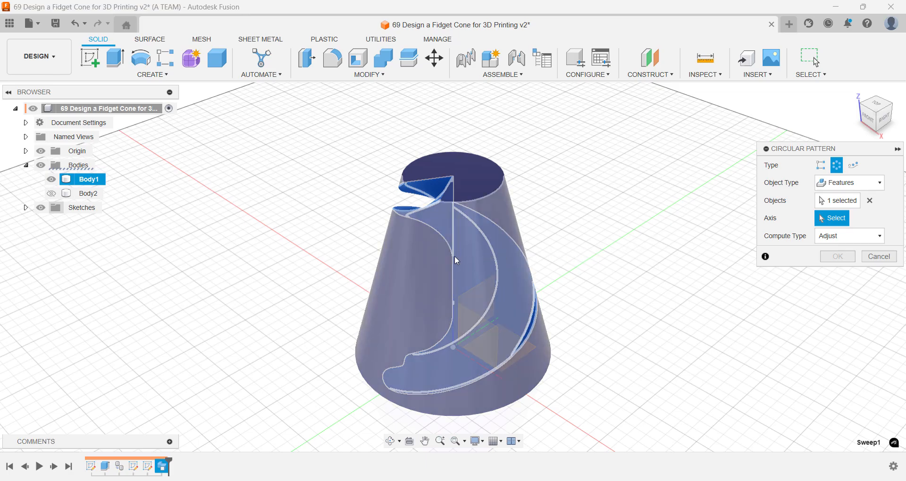
pyautogui.moveTo(455, 257); pyautogui.dragTo(467, 284)
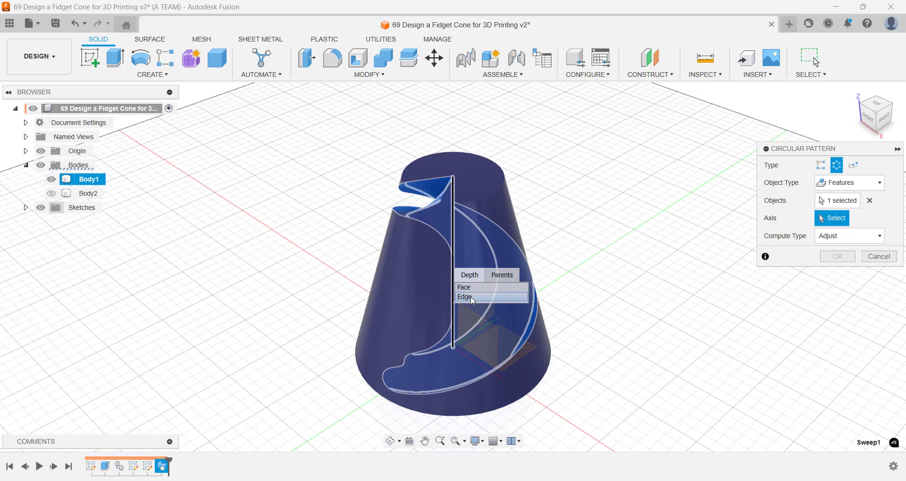
pyautogui.click(472, 299)
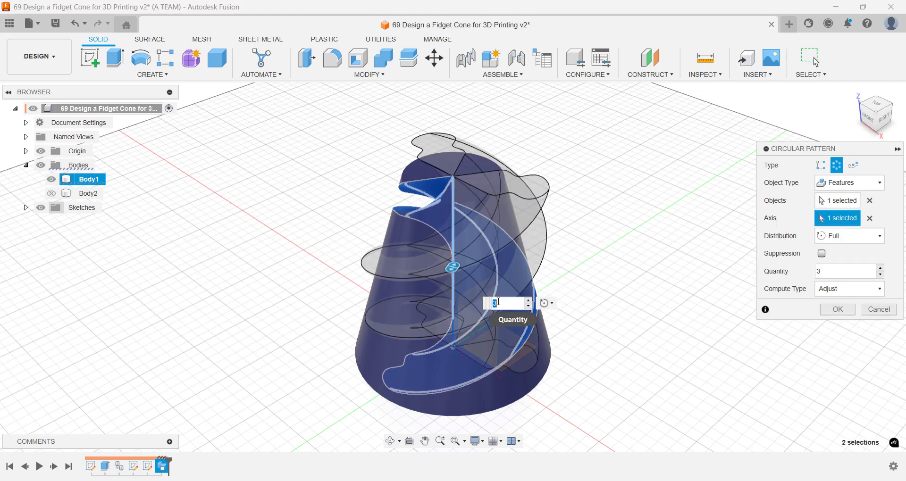
pyautogui.write('6')
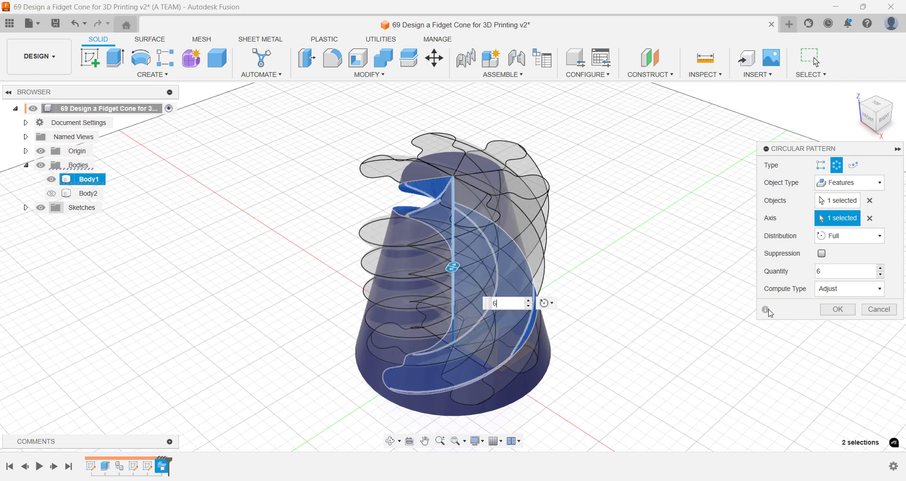
pyautogui.click(840, 310)
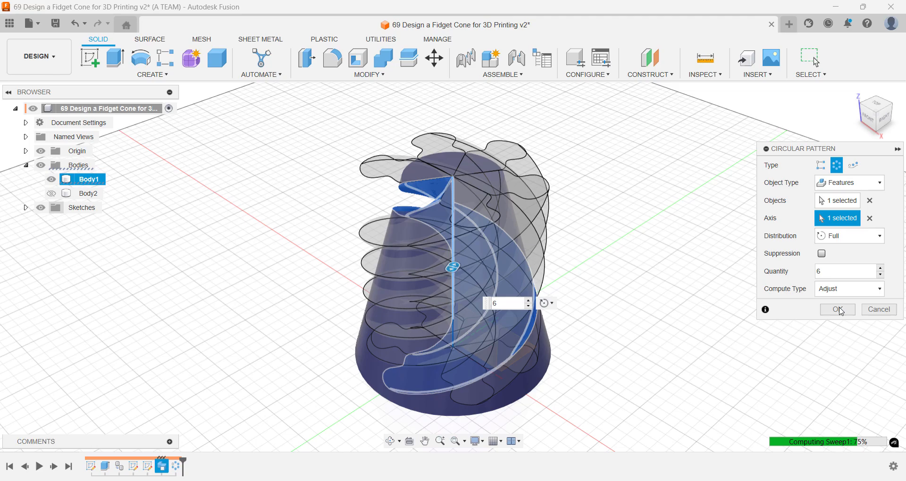
pyautogui.click(837, 309)
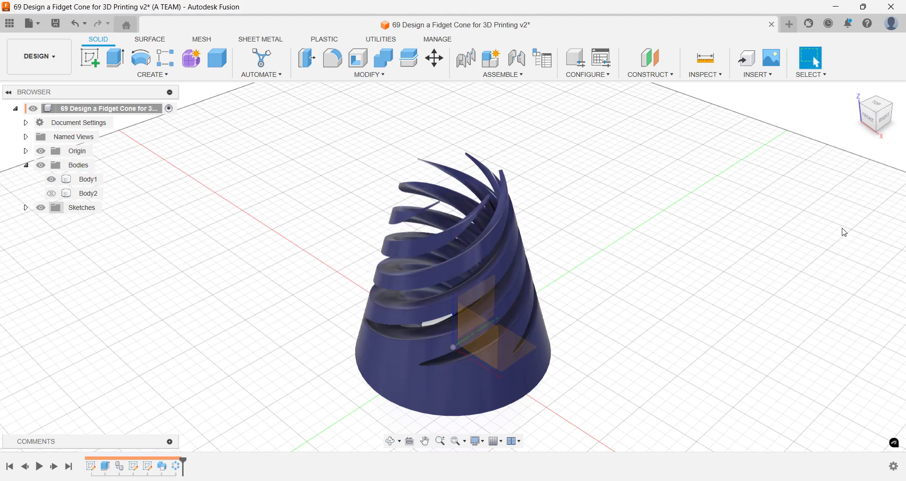
# Show Body2 and use the solid Combine command to cut it with Body1, keeping the tool body
pyautogui.click(883, 124)
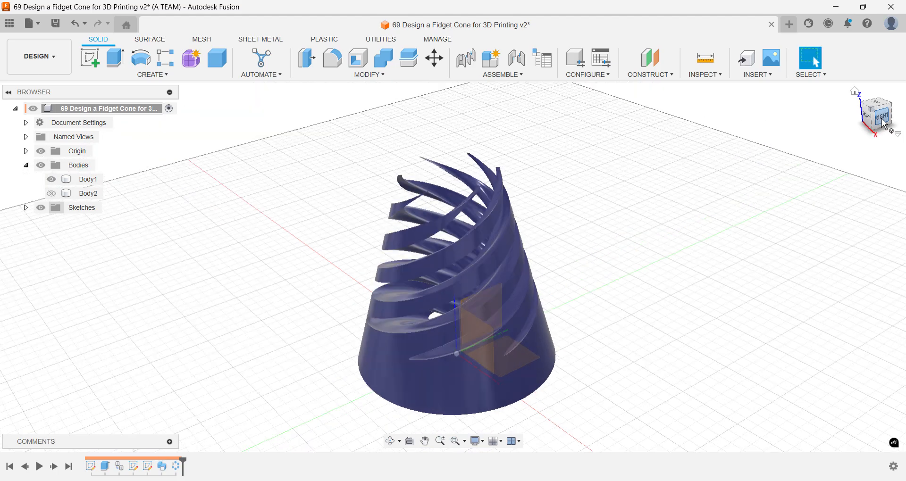
pyautogui.click(855, 93)
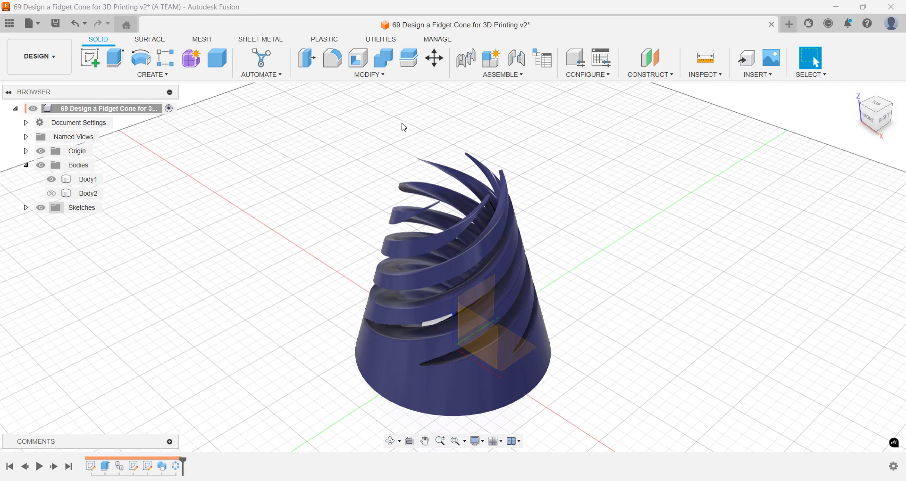
pyautogui.click(51, 193)
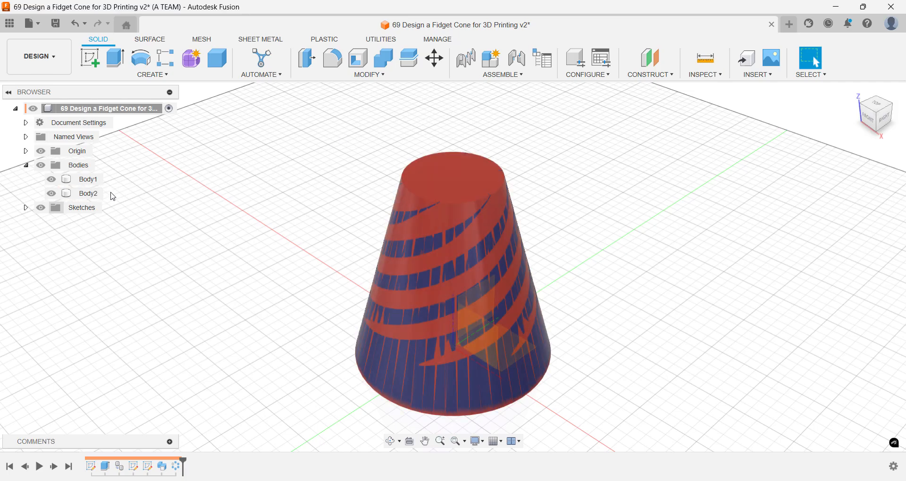
pyautogui.press('s')
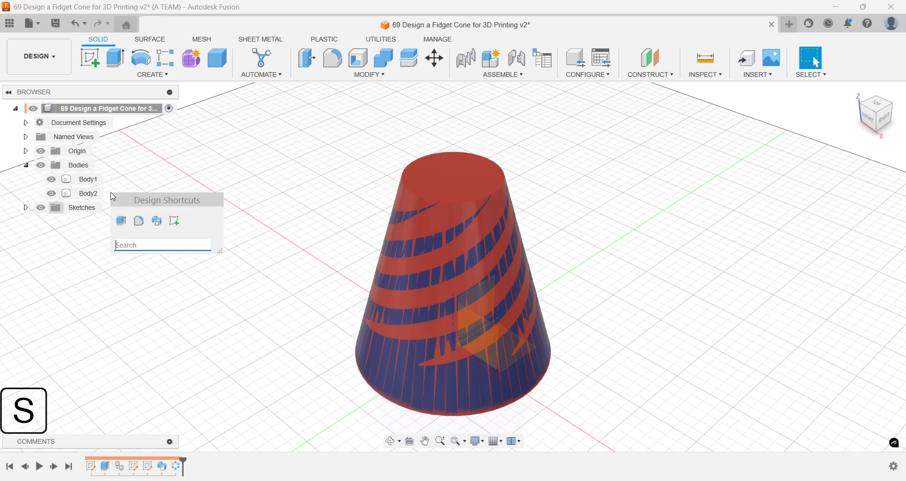
pyautogui.write('combine')
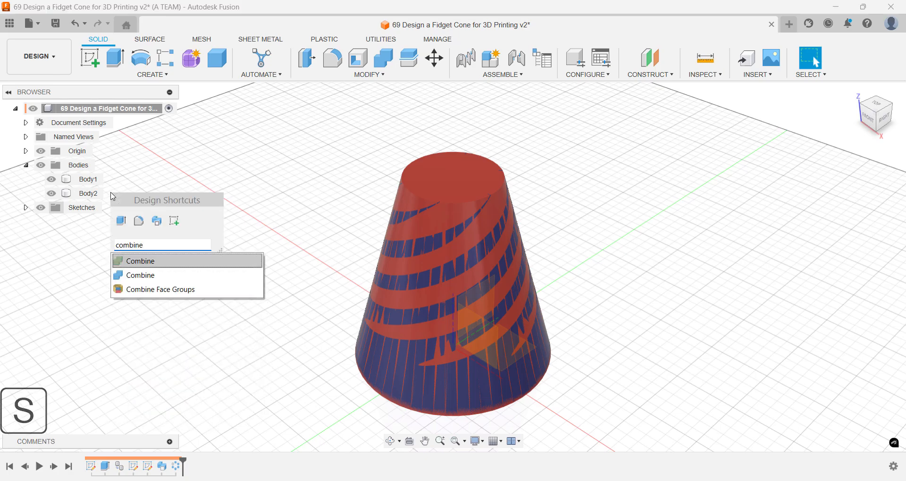
pyautogui.press('Down')
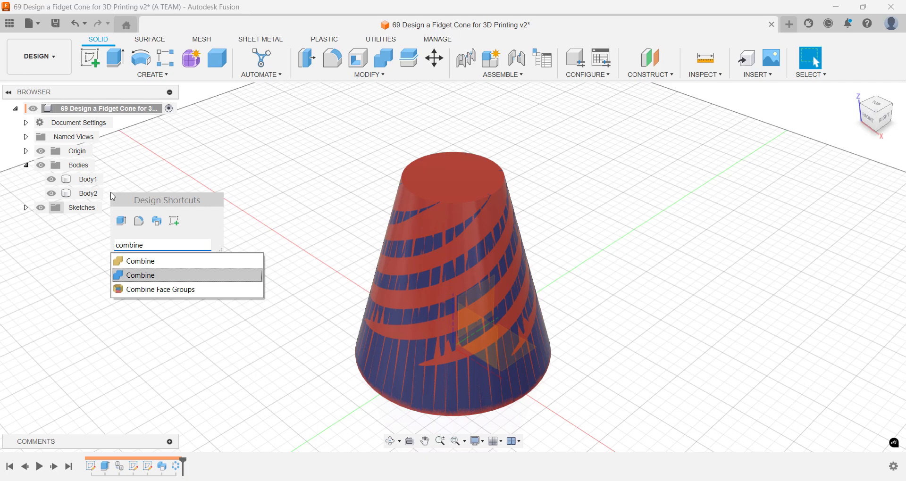
pyautogui.press('Return')
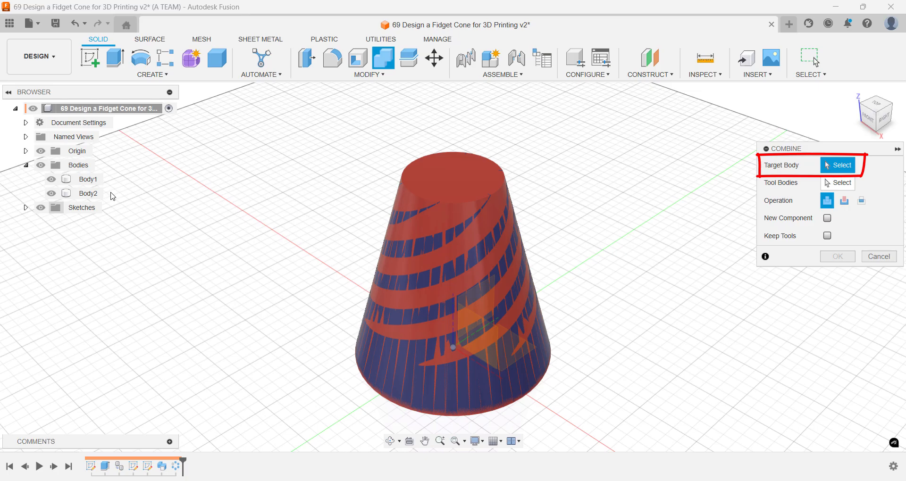
pyautogui.click(96, 194)
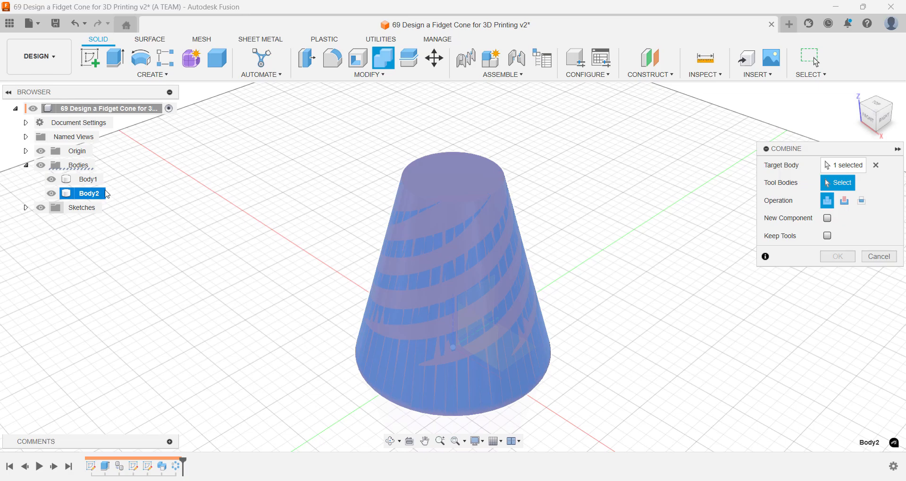
pyautogui.click(97, 182)
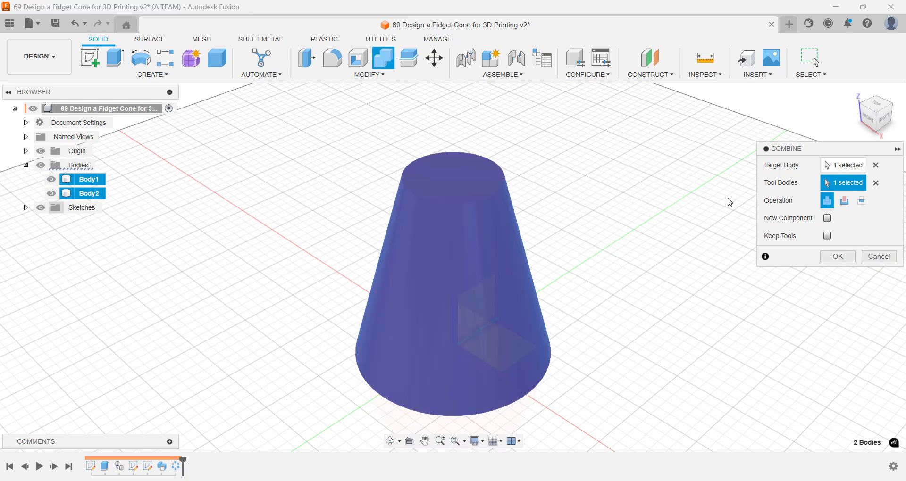
pyautogui.click(846, 201)
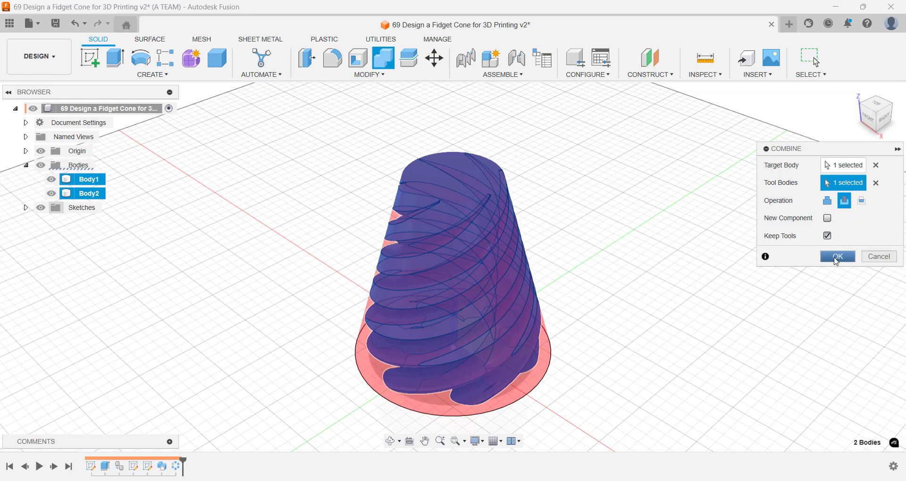
pyautogui.click(837, 258)
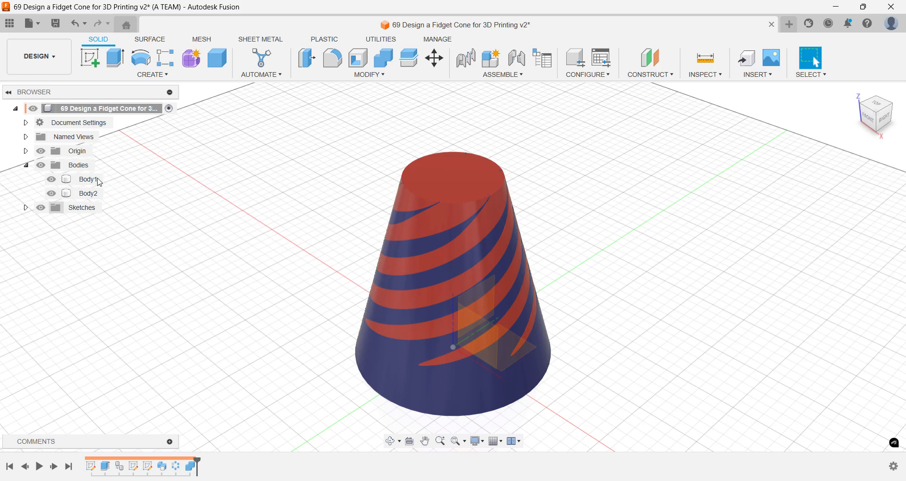
# Hide and reshow Body1 and Body2 in turn to inspect each interlocking part by itself
pyautogui.click(64, 180)
pyautogui.click(52, 179)
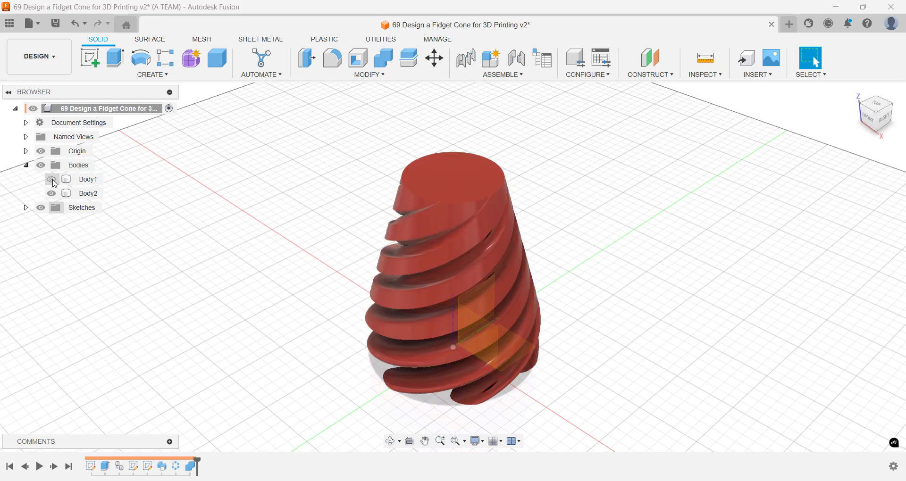
pyautogui.click(52, 180)
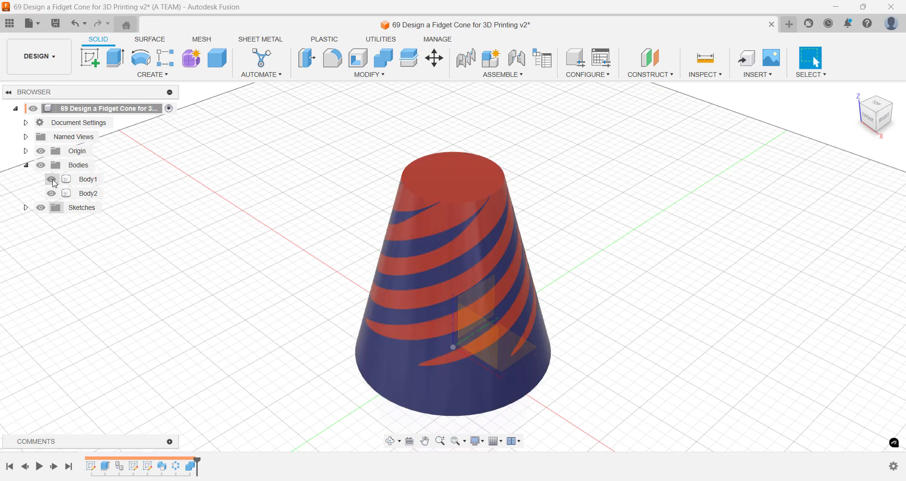
pyautogui.click(51, 194)
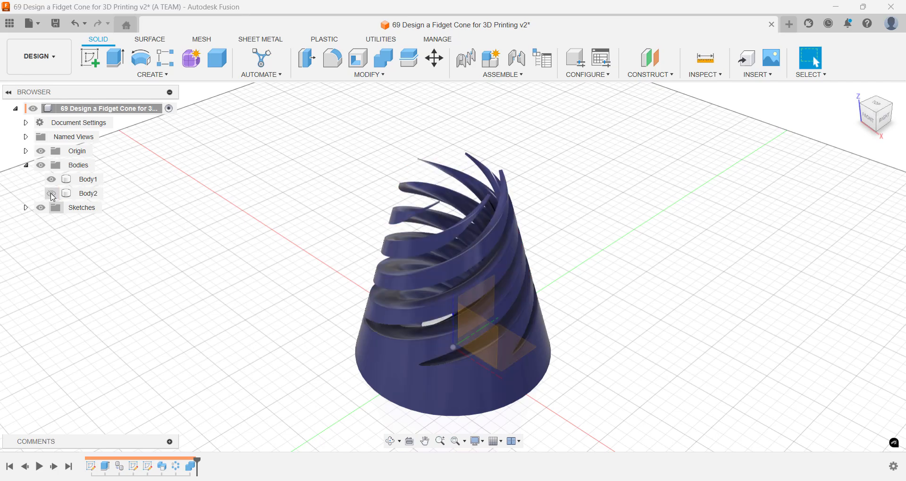
pyautogui.click(51, 193)
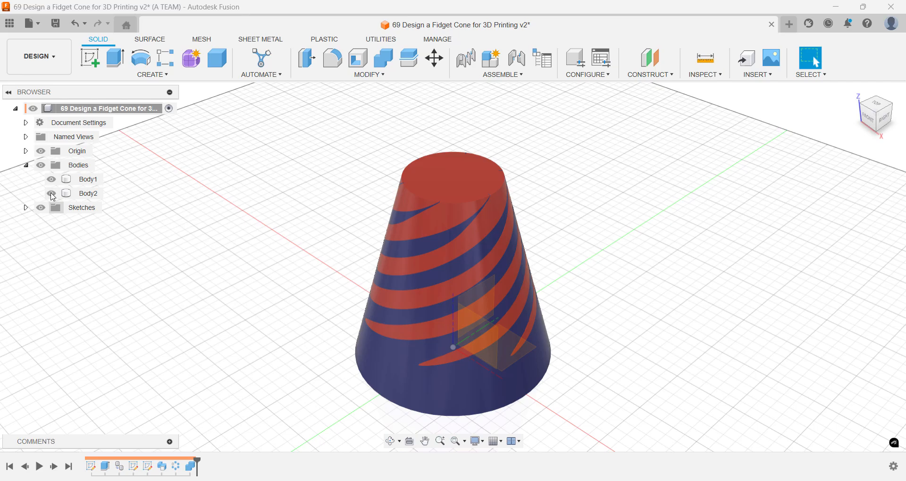
# Hide Body2 and save the design with the version description "User Saved"
pyautogui.click(54, 197)
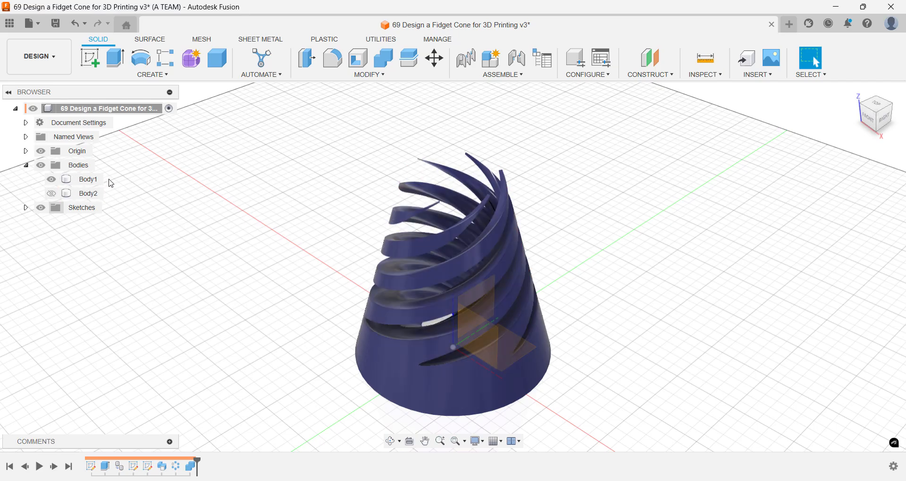
pyautogui.hotkey('ctrl', 's')
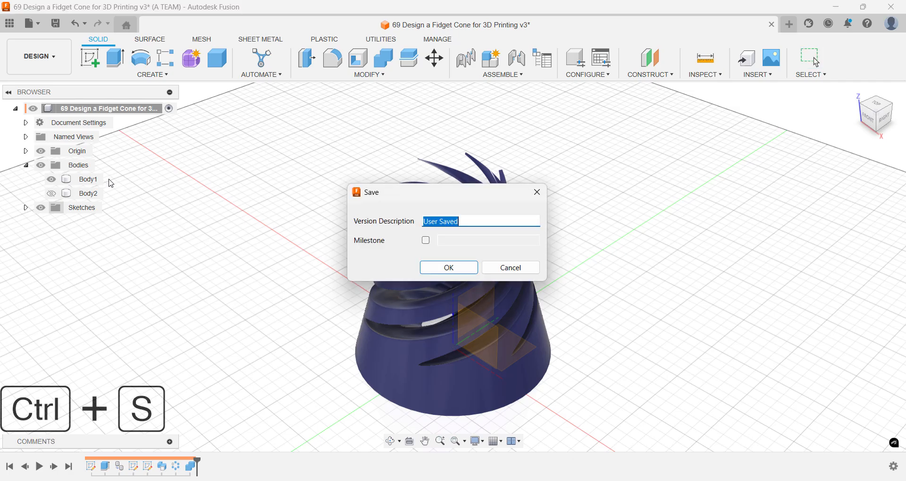
pyautogui.press('Return')
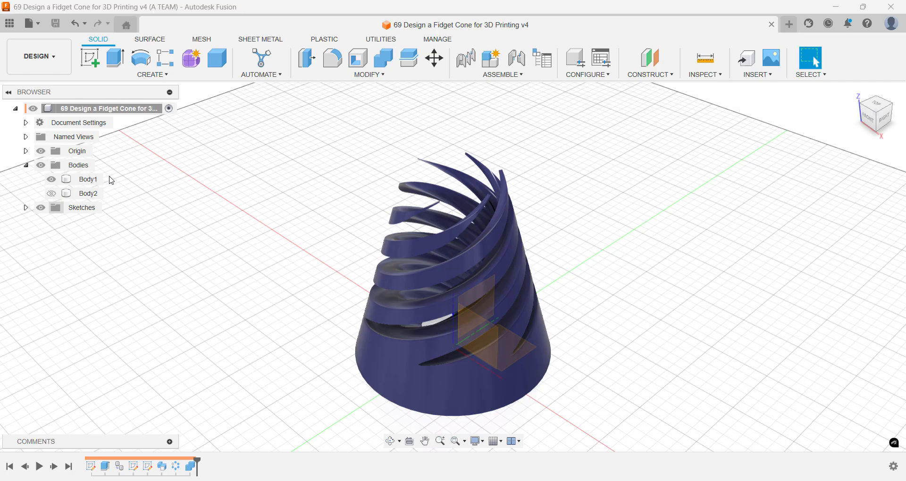
# Show Body2 again, examine the fit between the two bodies' spirals up close, and hide Body2
pyautogui.click(51, 194)
pyautogui.click(440, 242)
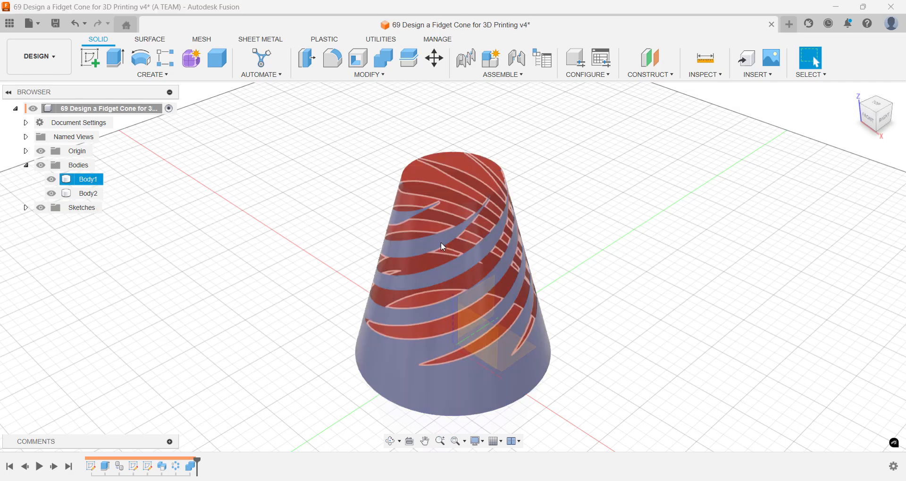
pyautogui.scroll(6, 440, 242)
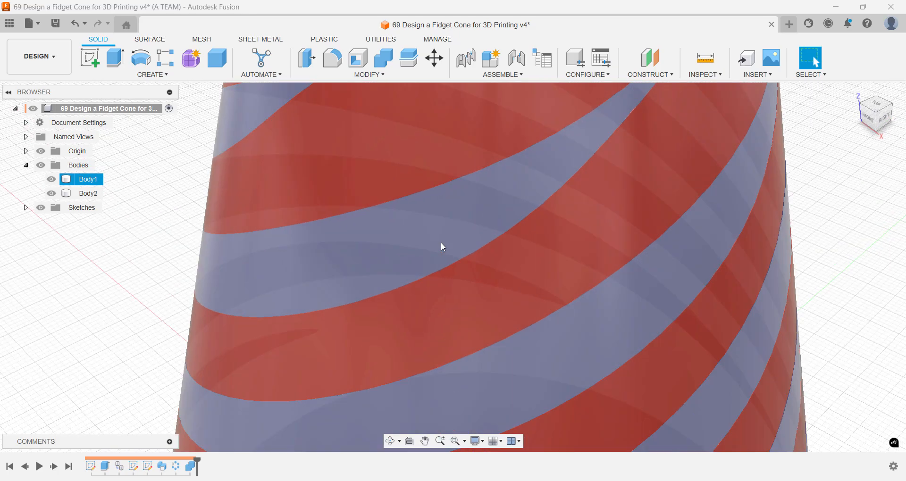
pyautogui.click(415, 178)
pyautogui.click(416, 180)
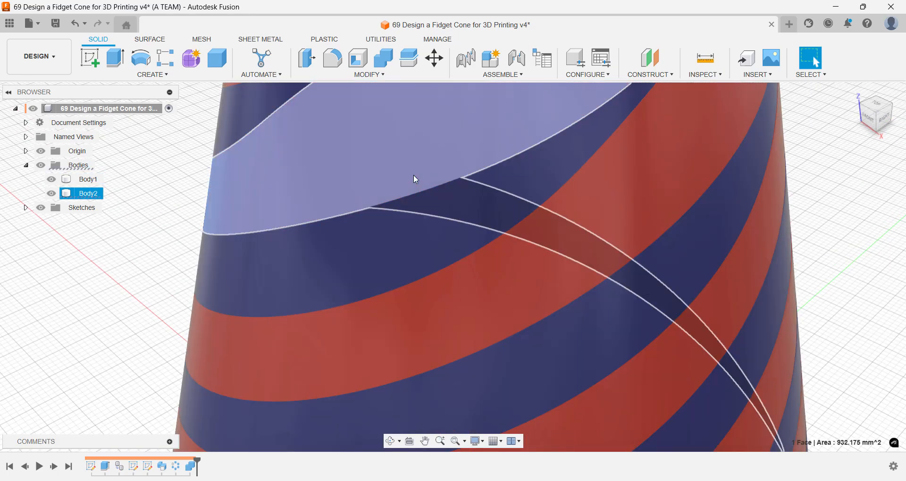
pyautogui.press('v')
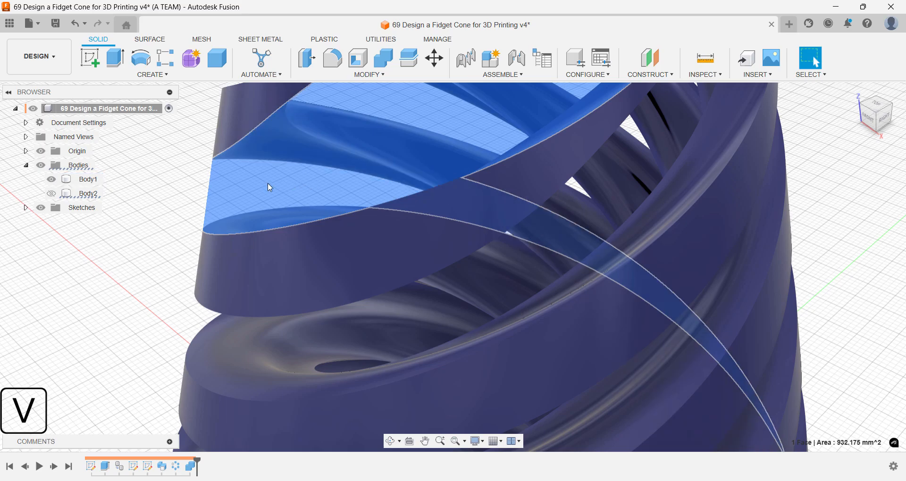
pyautogui.click(188, 194)
pyautogui.scroll(-3, 176, 193)
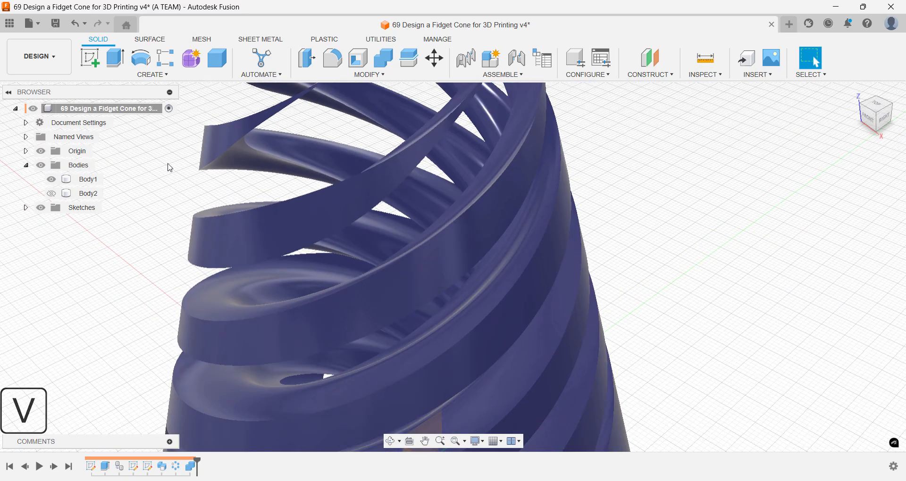
# Use Press Pull and select the six spiral mating faces around Body1
pyautogui.moveTo(170, 168); pyautogui.dragTo(184, 234, button='middle')
pyautogui.keyDown('shift'); pyautogui.moveTo(182, 198); pyautogui.dragTo(165, 187, button='middle'); pyautogui.keyUp('shift')
pyautogui.scroll(-3, 185, 217)
pyautogui.scroll(1, 187, 221)
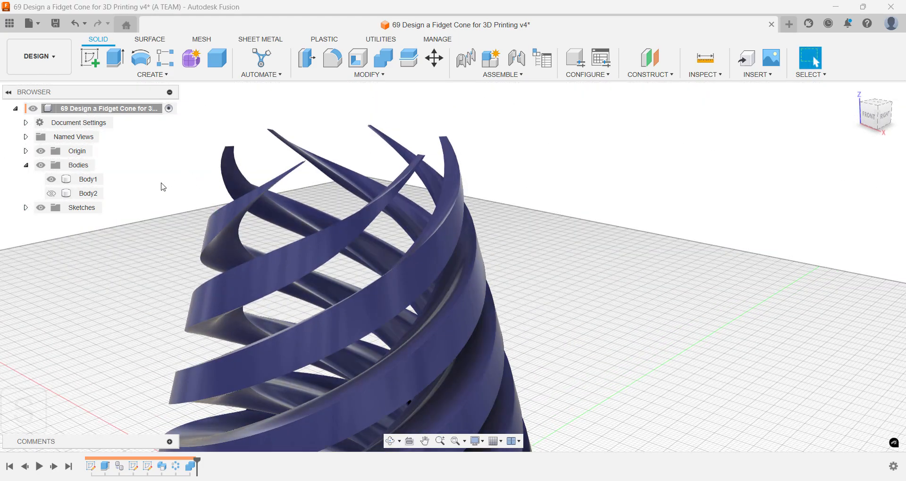
pyautogui.write('spull')
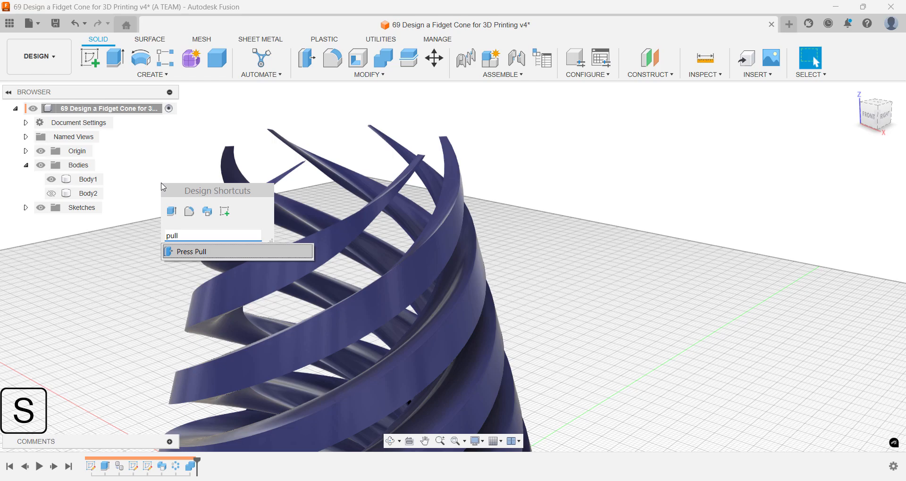
pyautogui.press('Return')
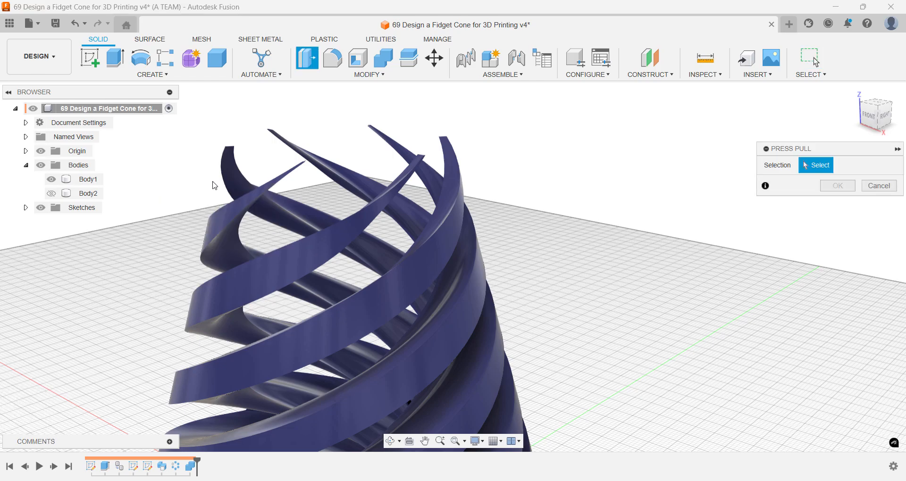
pyautogui.click(231, 184)
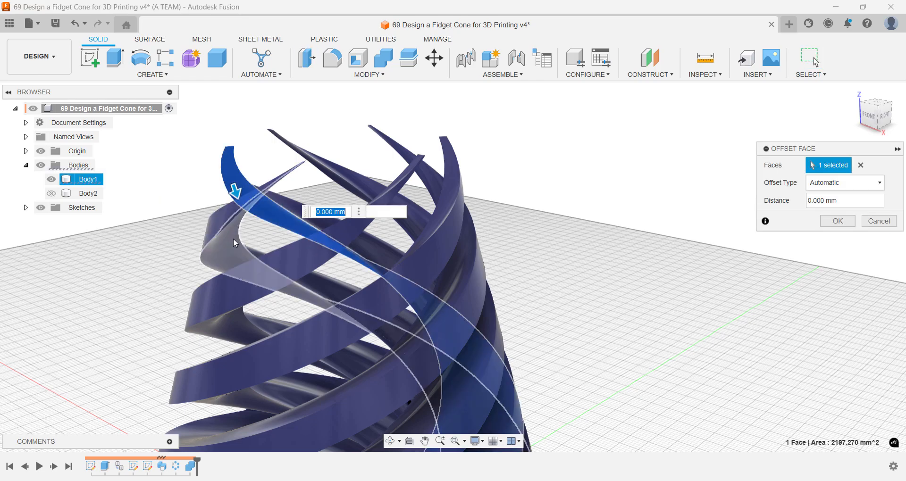
pyautogui.click(233, 242)
pyautogui.click(235, 322)
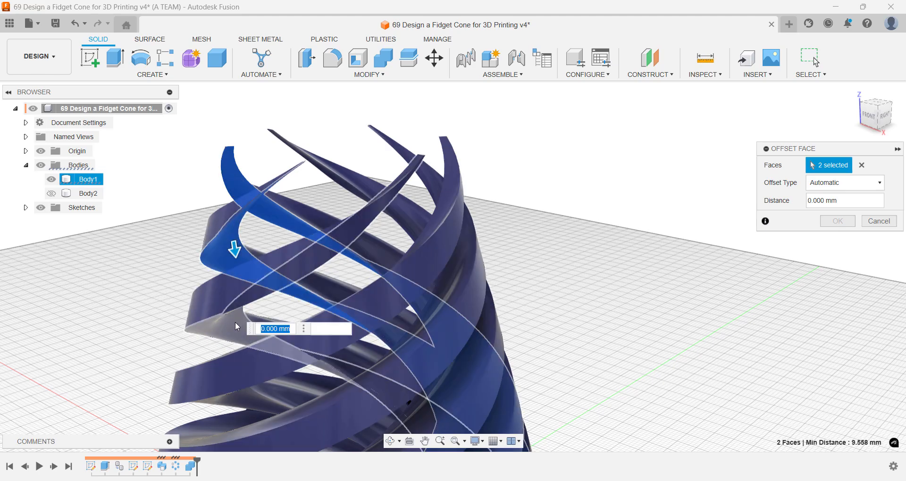
pyautogui.keyDown('shift'); pyautogui.moveTo(245, 346); pyautogui.dragTo(240, 402, button='middle'); pyautogui.keyUp('shift')
pyautogui.click(239, 404)
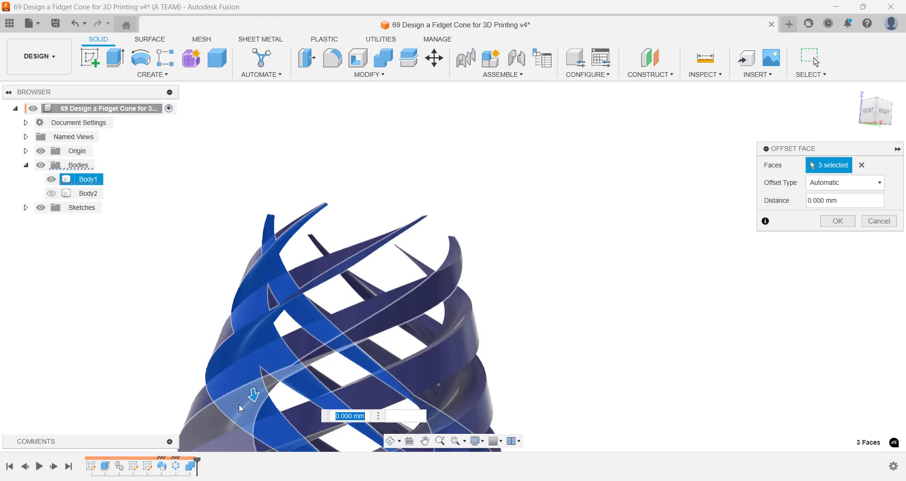
pyautogui.keyDown('shift'); pyautogui.moveTo(242, 358); pyautogui.dragTo(222, 349, button='middle'); pyautogui.keyUp('shift')
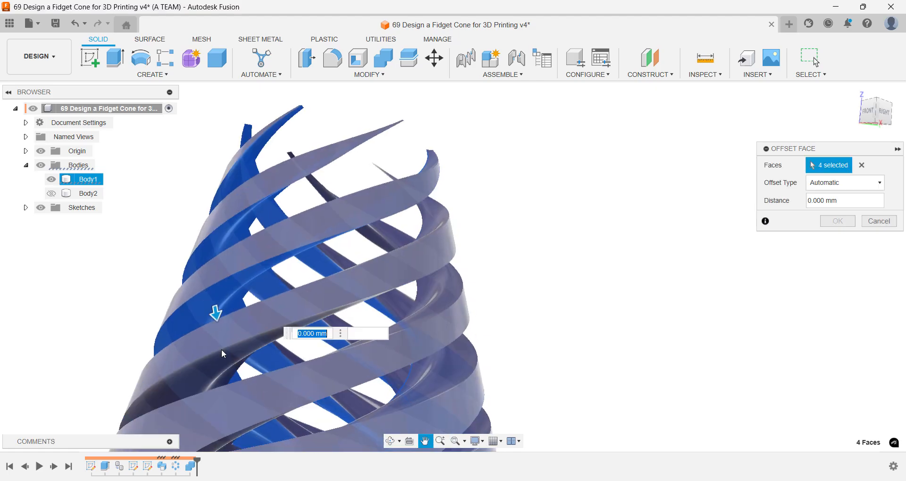
pyautogui.click(222, 357)
pyautogui.moveTo(285, 394); pyautogui.dragTo(617, 231, button='middle')
pyautogui.click(286, 294)
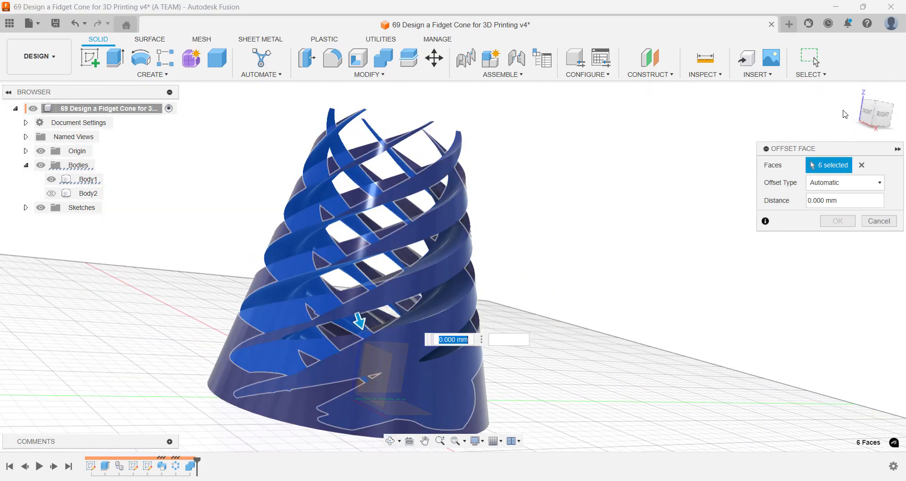
# Check the selected faces from all sides of the cone and offset them by -0.2 mm
pyautogui.click(874, 118)
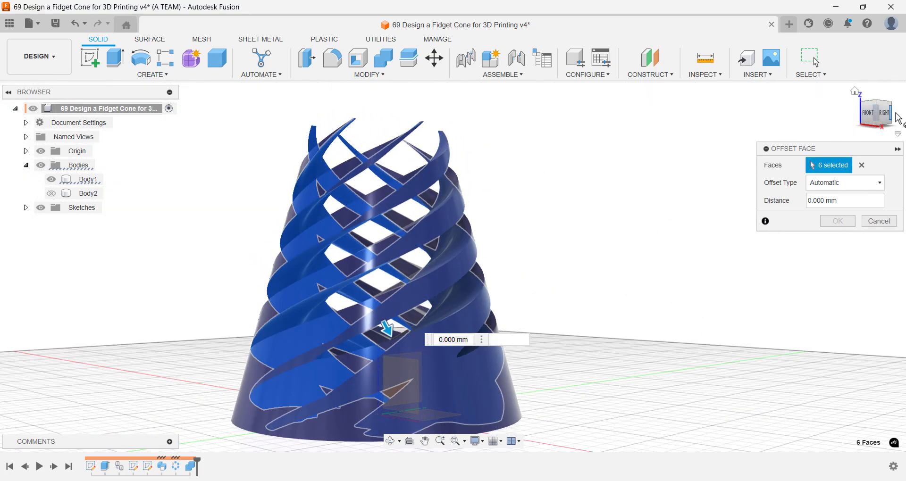
pyautogui.click(891, 114)
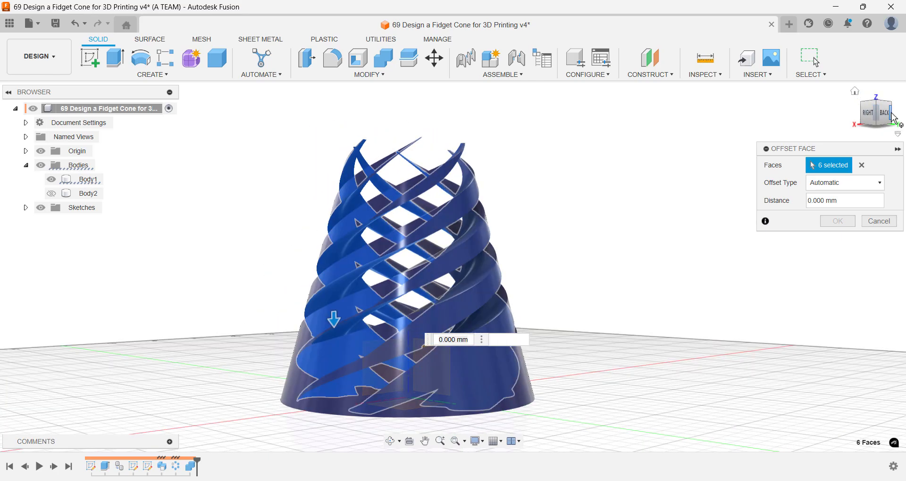
pyautogui.click(891, 114)
pyautogui.click(893, 118)
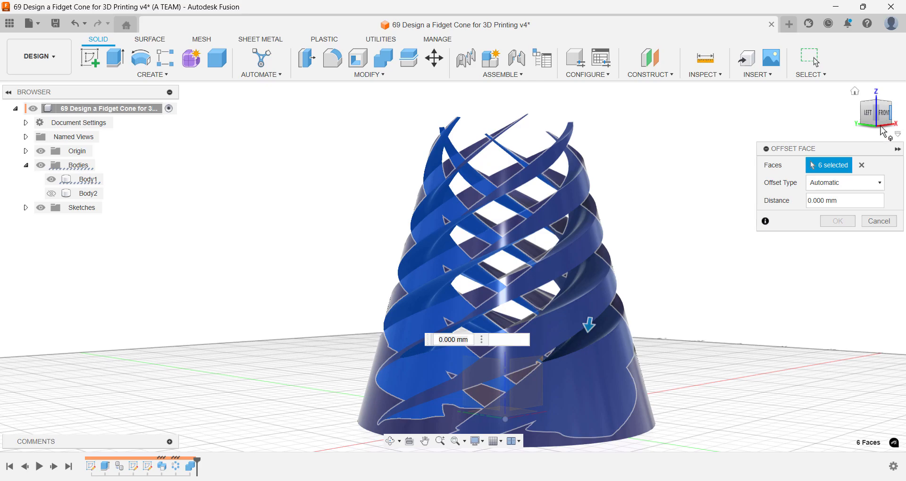
pyautogui.moveTo(836, 199); pyautogui.dragTo(804, 205)
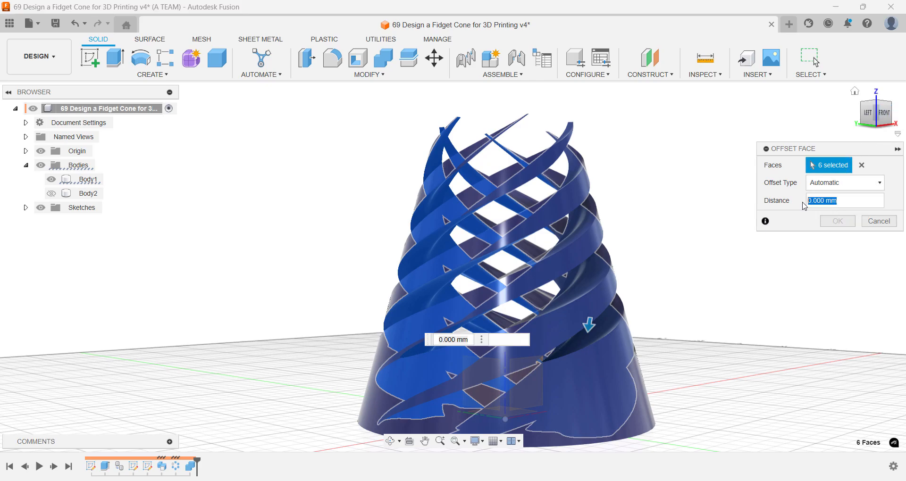
pyautogui.write('-0.2')
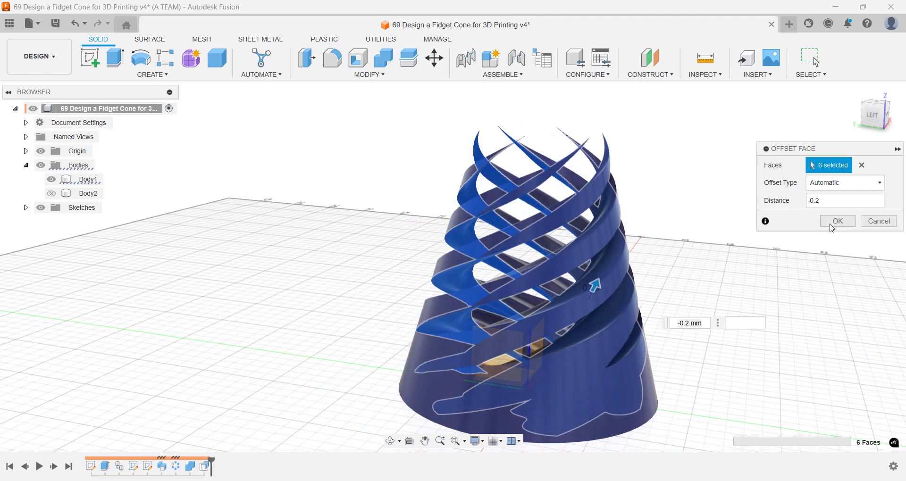
pyautogui.click(832, 221)
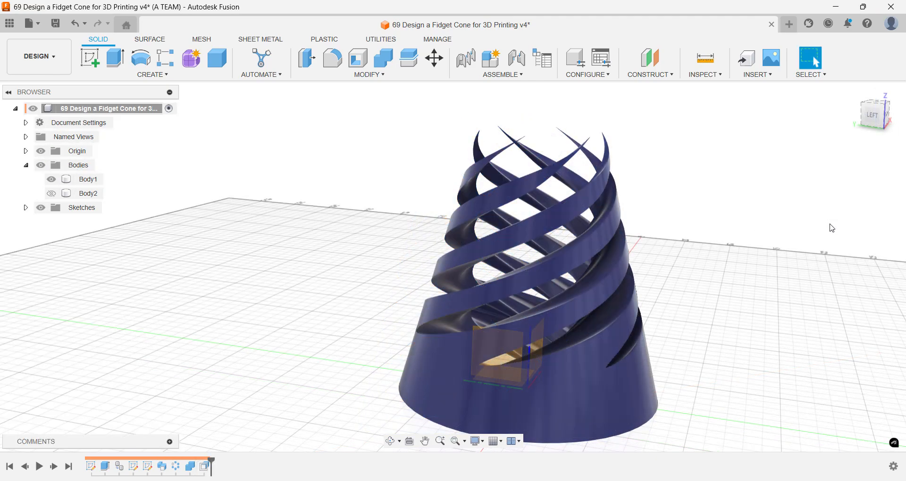
# Show Body2 and examine the clearance gap between the two bodies' spirals up close
pyautogui.click(855, 91)
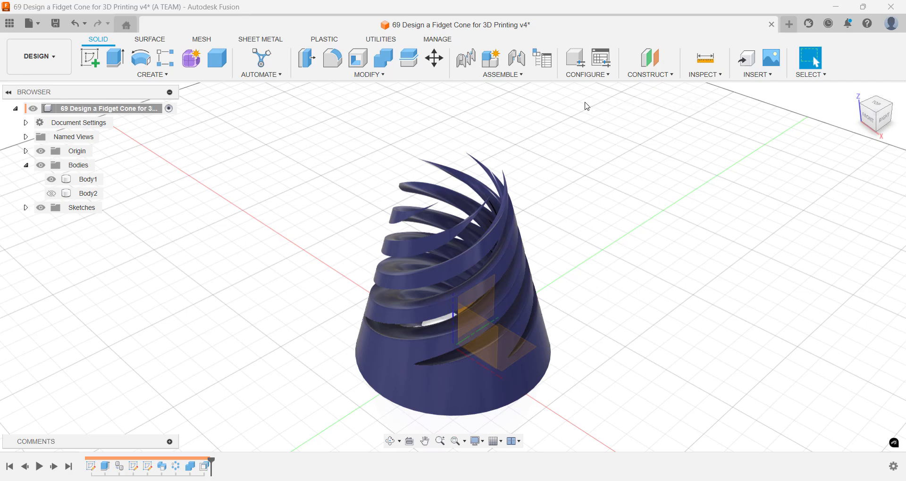
pyautogui.click(57, 194)
pyautogui.click(52, 193)
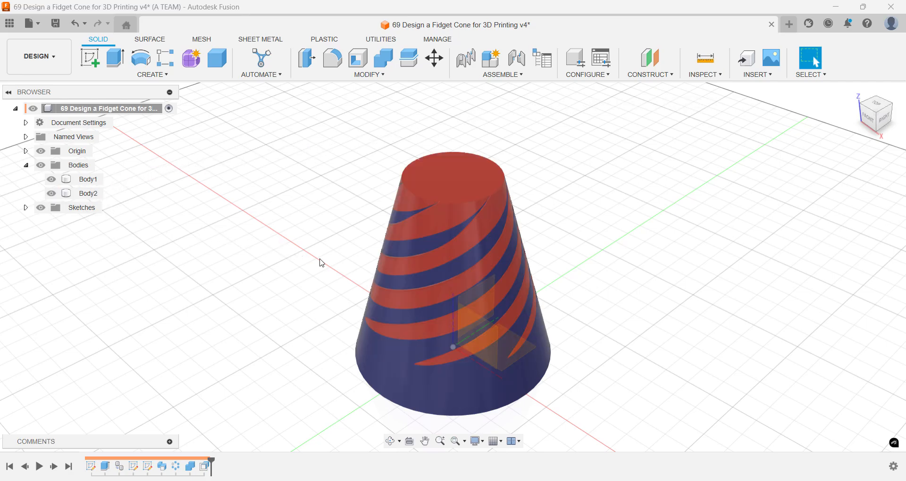
pyautogui.scroll(8, 322, 263)
pyautogui.scroll(2, 313, 202)
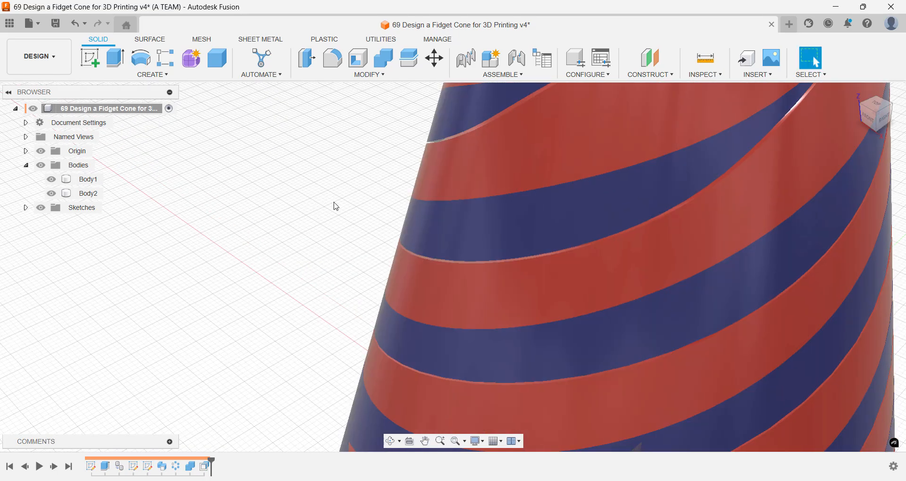
pyautogui.keyDown('shift'); pyautogui.moveTo(338, 196); pyautogui.dragTo(319, 196, button='middle'); pyautogui.keyUp('shift')
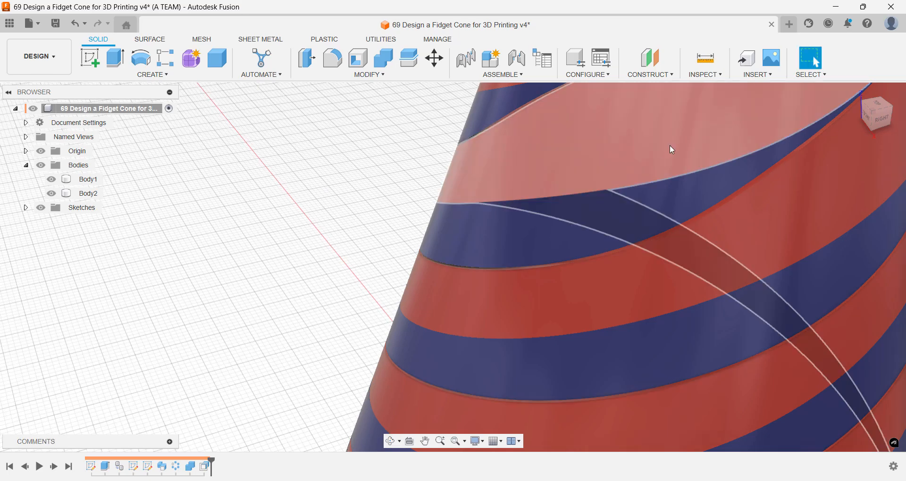
pyautogui.moveTo(599, 183); pyautogui.dragTo(446, 273, button='middle')
pyautogui.scroll(4, 833, 187)
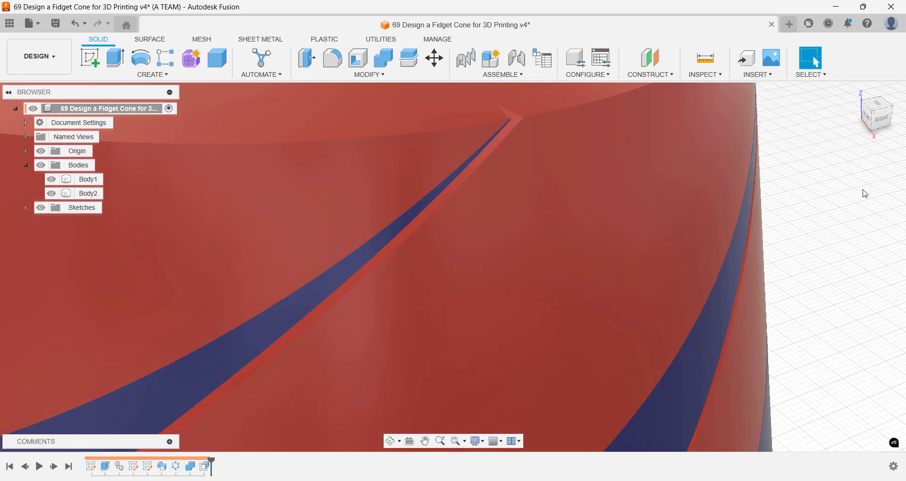
pyautogui.keyDown('shift'); pyautogui.moveTo(864, 193); pyautogui.dragTo(826, 161, button='middle'); pyautogui.keyUp('shift')
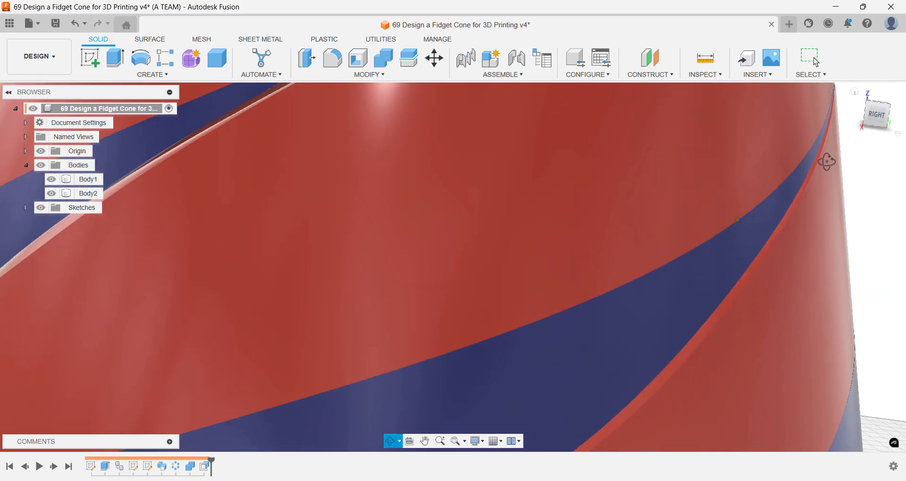
# Save the design with the whole cone in the home view
pyautogui.click(855, 92)
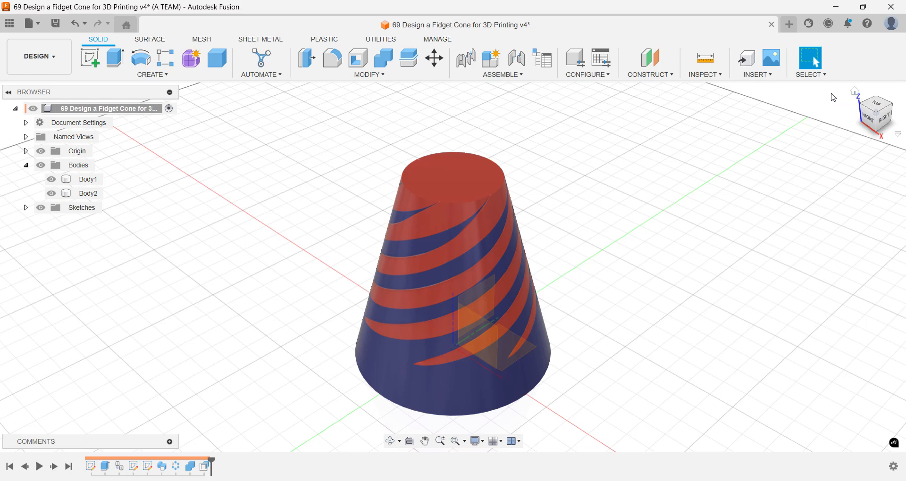
pyautogui.hotkey('ctrl', 's')
pyautogui.press('Return')
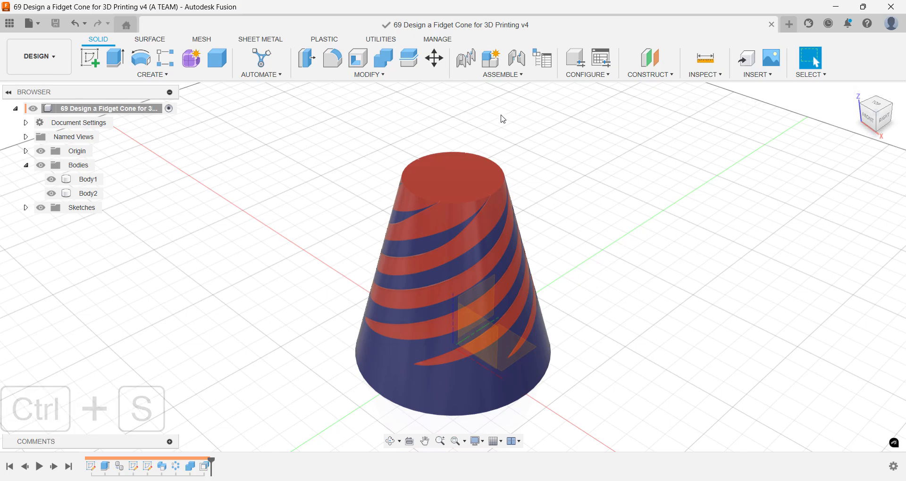
# Convert Body1 and Body2 into separate components
pyautogui.click(95, 179)
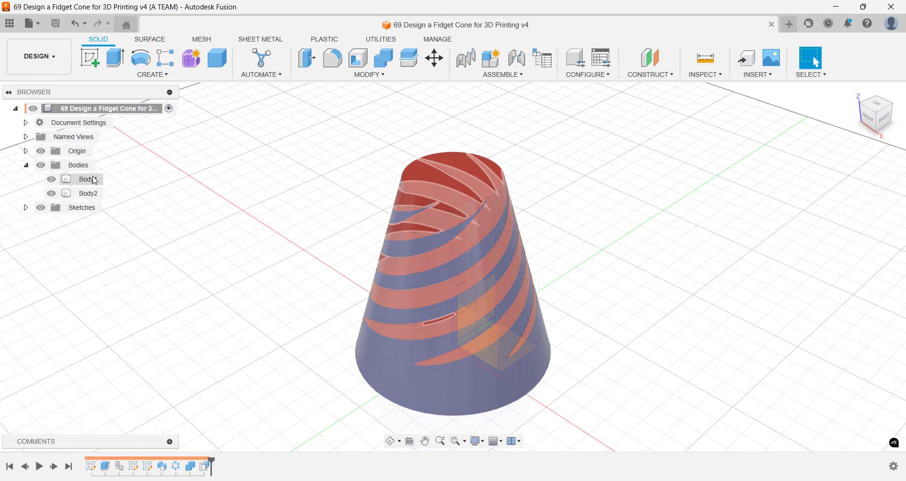
pyautogui.rightClick(94, 180)
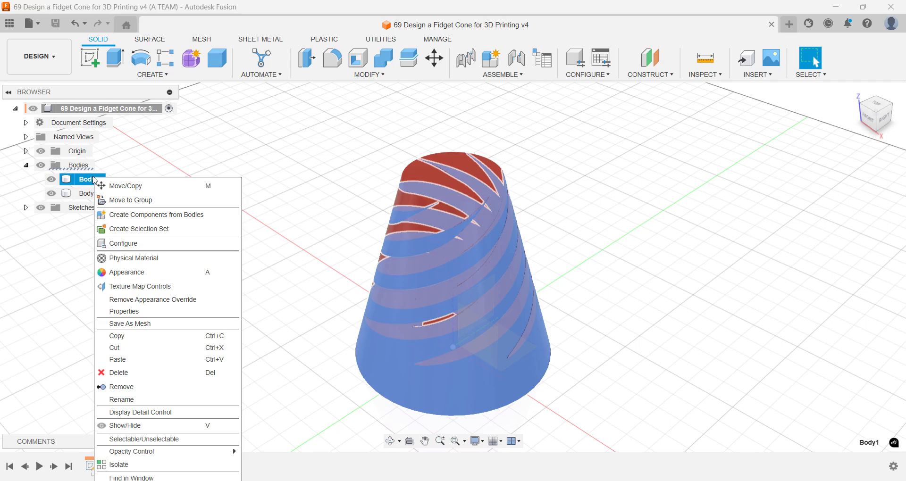
pyautogui.click(131, 216)
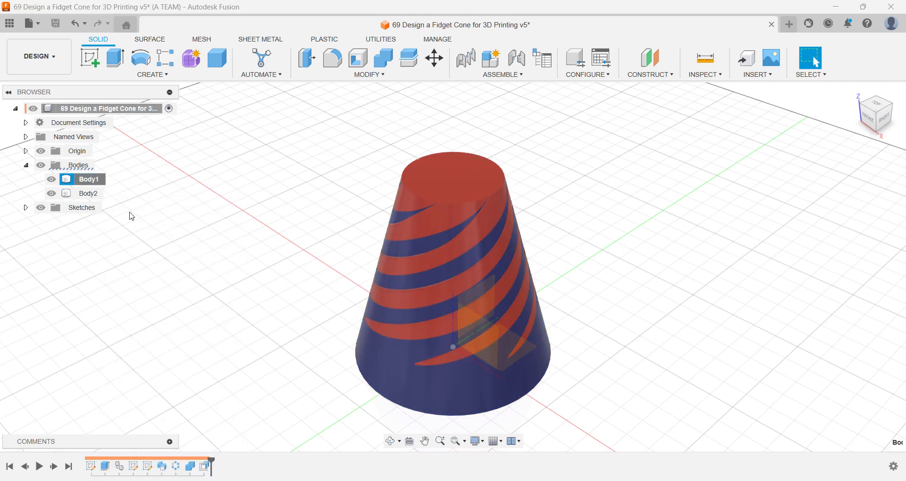
pyautogui.click(94, 181)
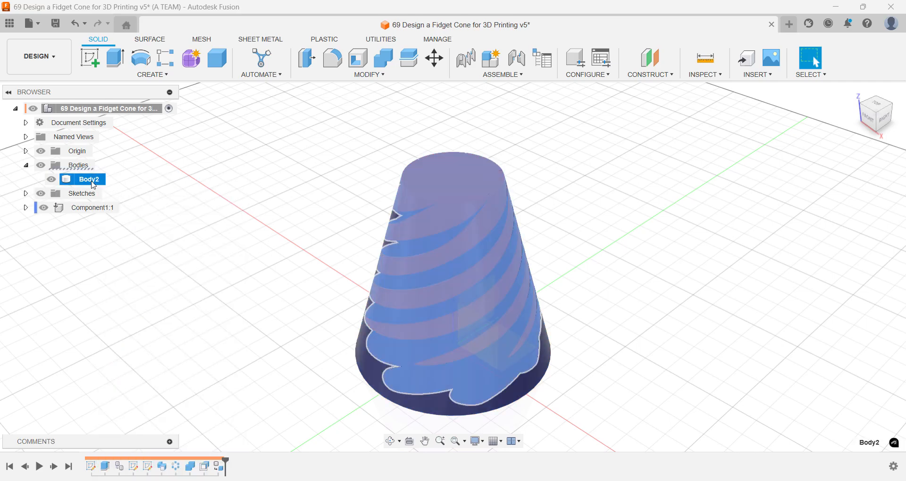
pyautogui.rightClick(93, 183)
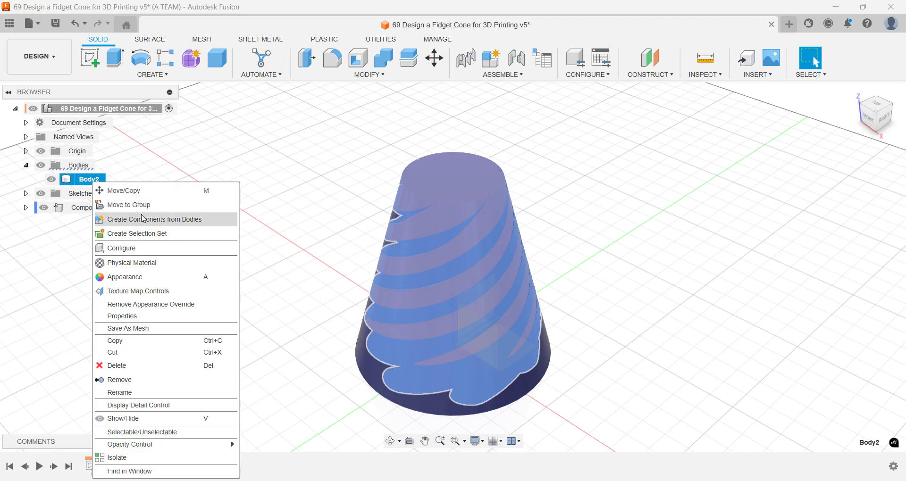
pyautogui.click(144, 219)
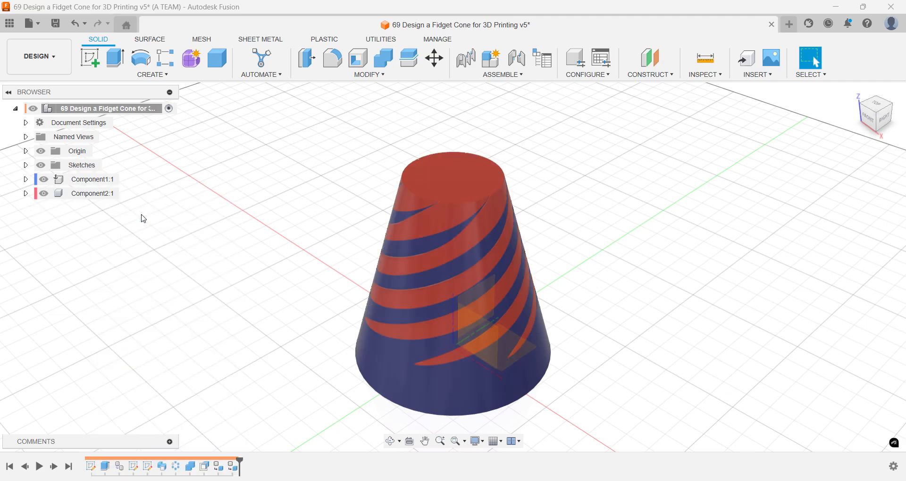
# Switch to the Animation workspace and expand the component tree down to Component1 and Component2
pyautogui.click(56, 66)
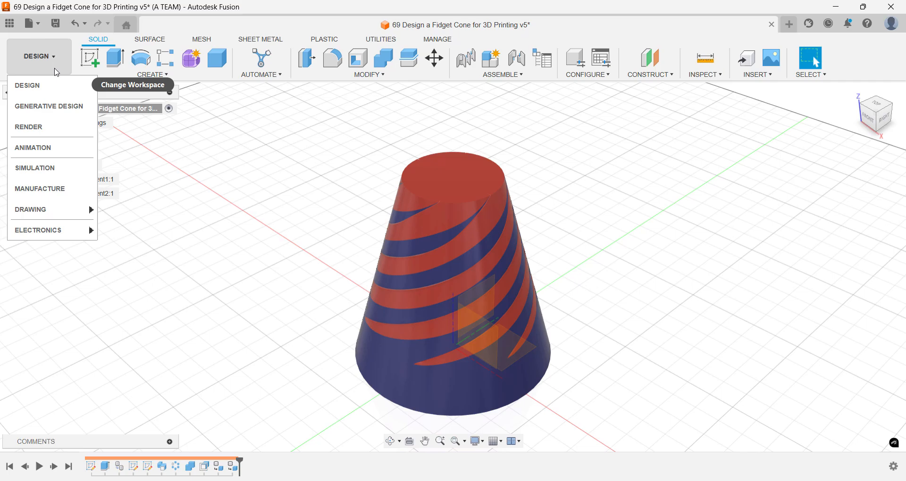
pyautogui.click(49, 147)
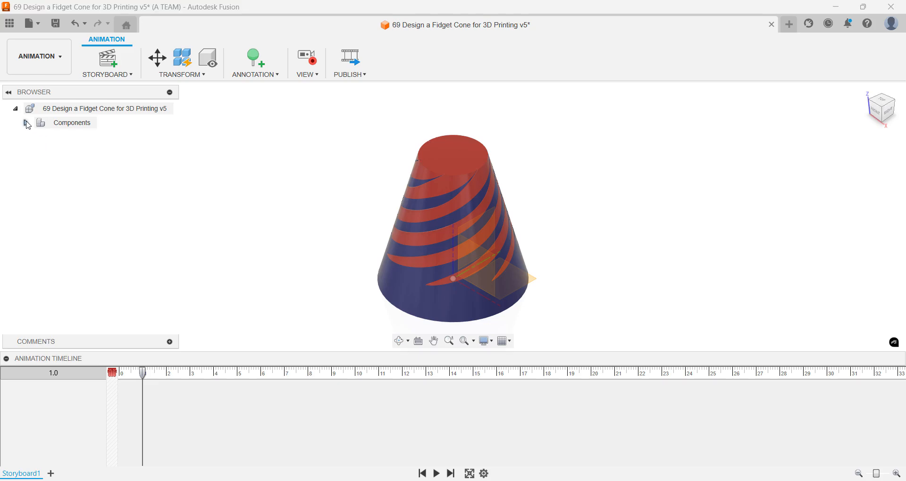
pyautogui.click(26, 123)
pyautogui.click(37, 137)
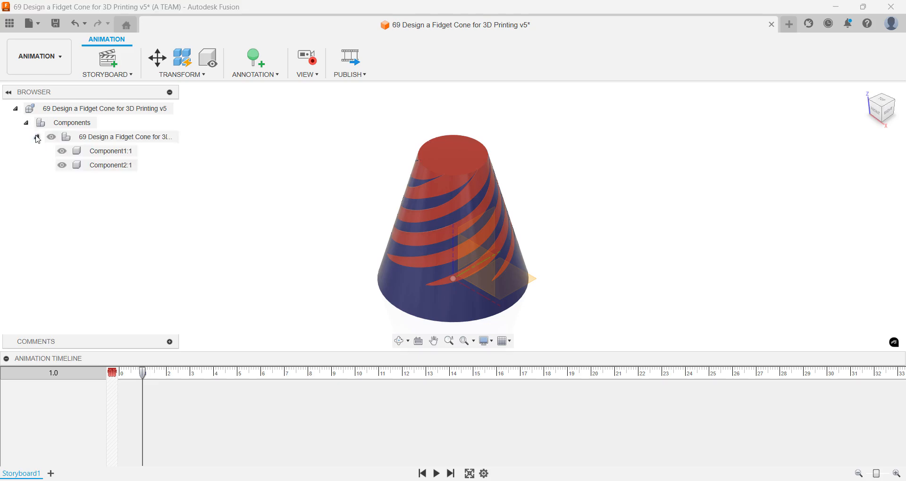
# Hide the Origin folder in the Design workspace and return to the Animation workspace
pyautogui.click(40, 57)
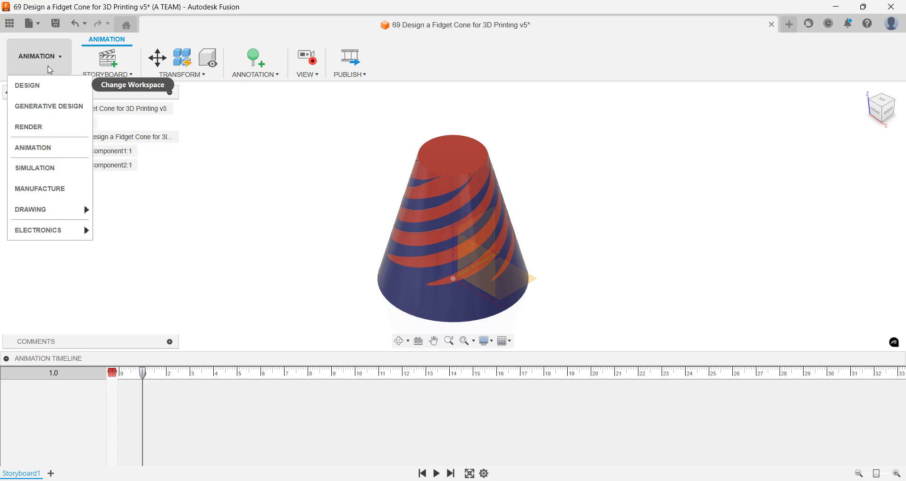
pyautogui.click(48, 85)
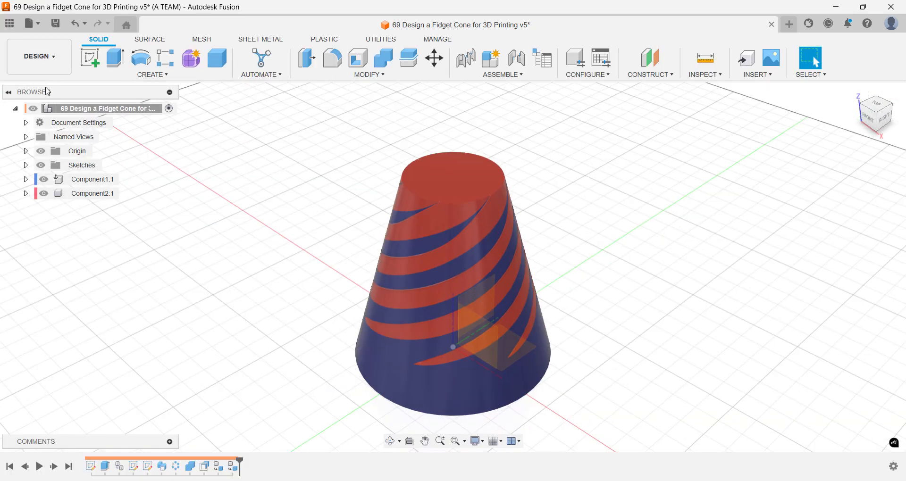
pyautogui.click(40, 151)
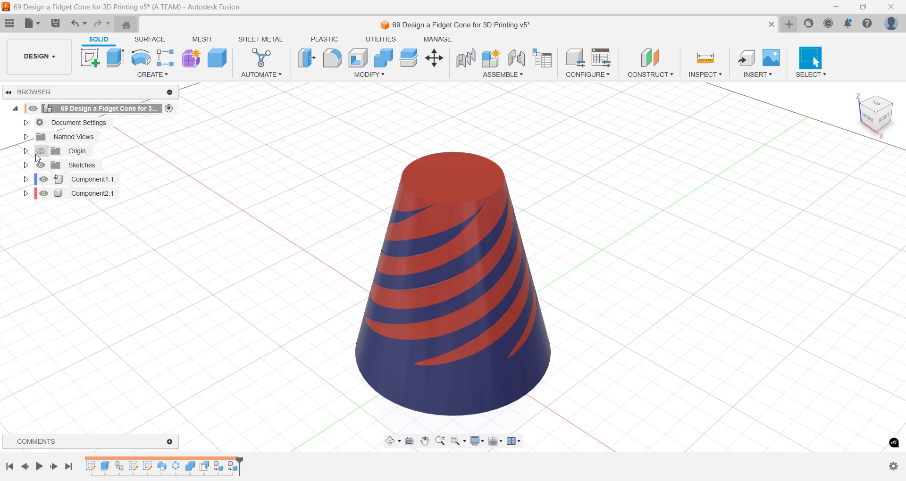
pyautogui.click(47, 67)
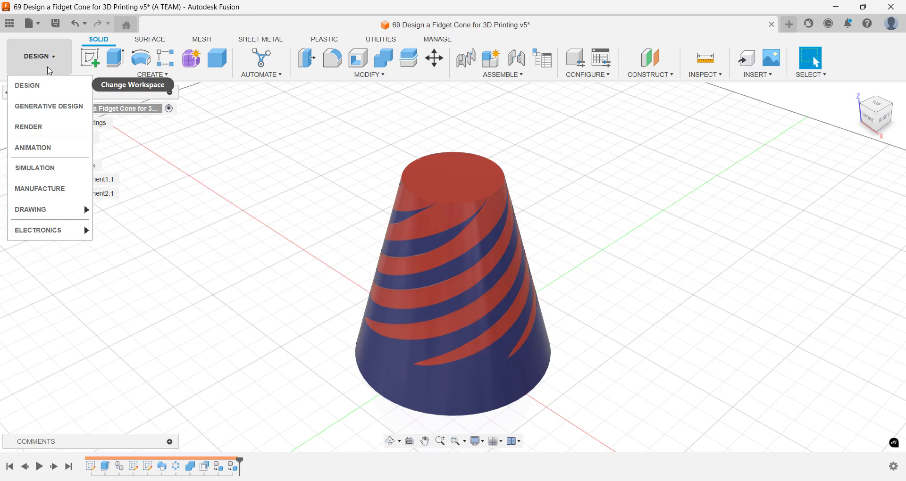
pyautogui.click(43, 152)
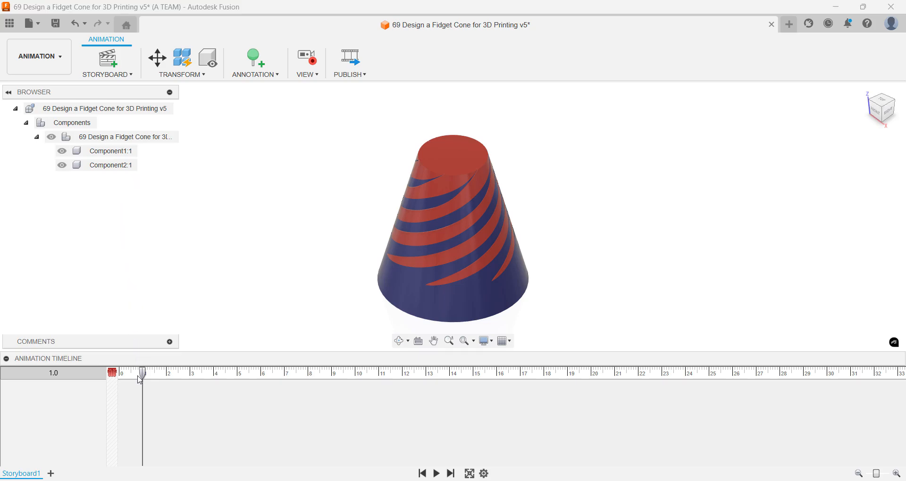
# Set the storyboard's starting camera view at 0.1 s, tilted to show the cone's underside and spiral sides
pyautogui.moveTo(139, 374); pyautogui.dragTo(122, 377)
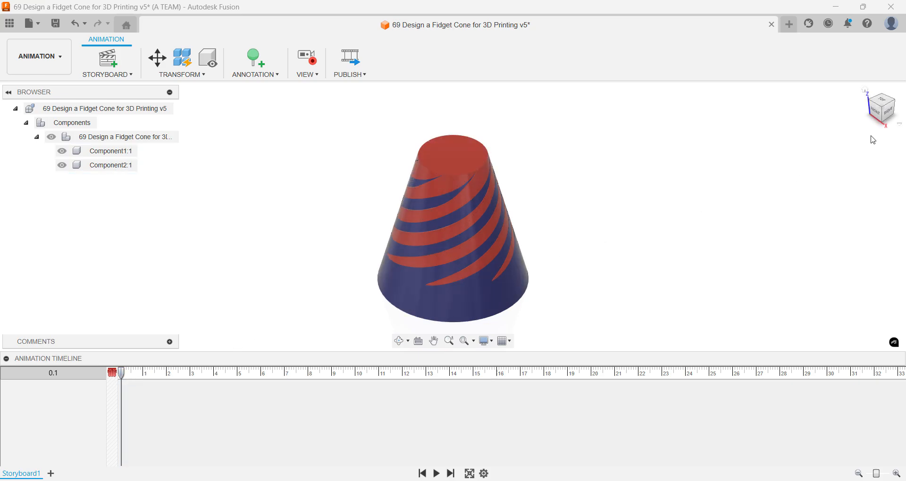
pyautogui.click(884, 125)
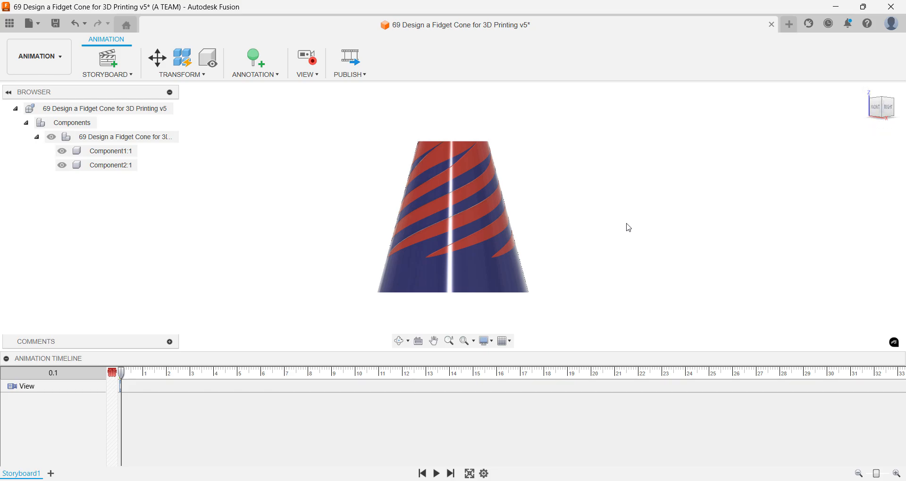
pyautogui.scroll(4, 549, 288)
pyautogui.moveTo(533, 289); pyautogui.dragTo(517, 322, button='middle')
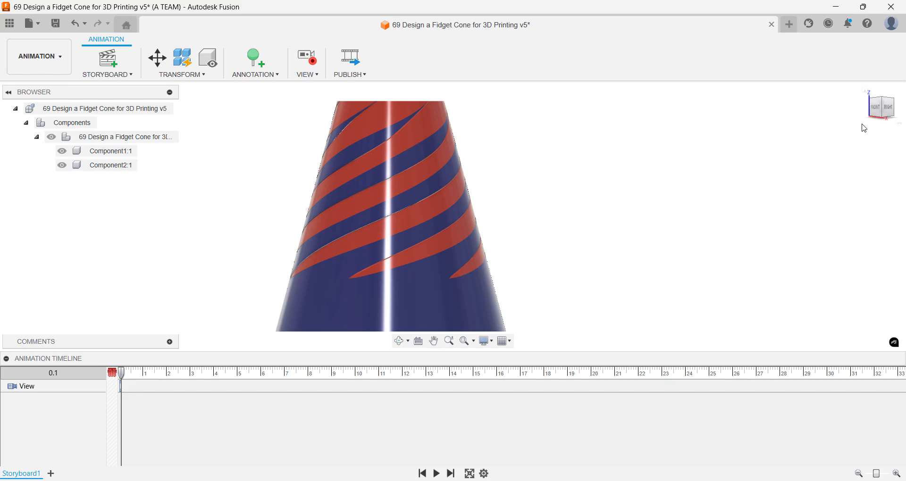
pyautogui.click(881, 116)
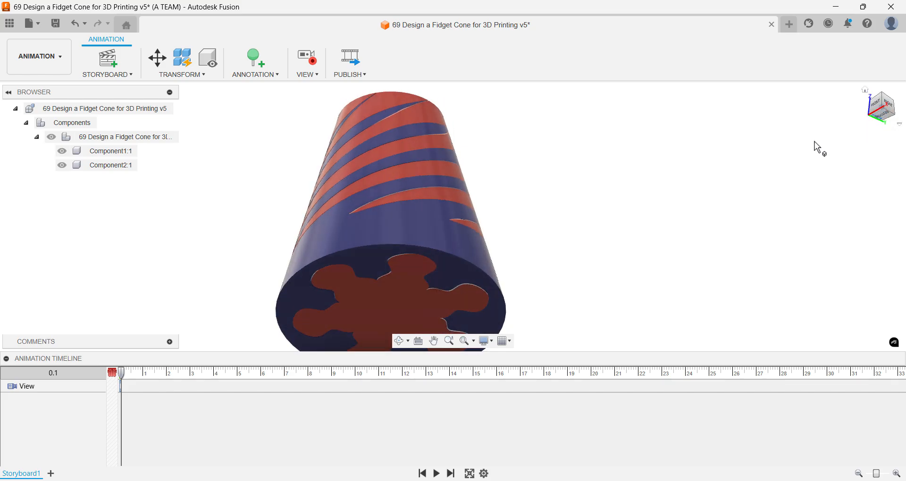
pyautogui.keyDown('shift'); pyautogui.moveTo(623, 222); pyautogui.dragTo(552, 219, button='middle'); pyautogui.keyUp('shift')
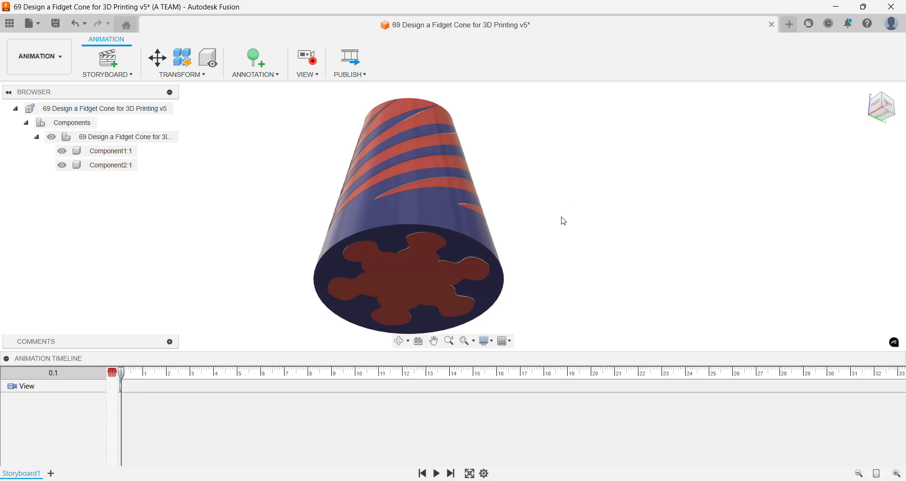
pyautogui.moveTo(560, 221); pyautogui.dragTo(592, 210)
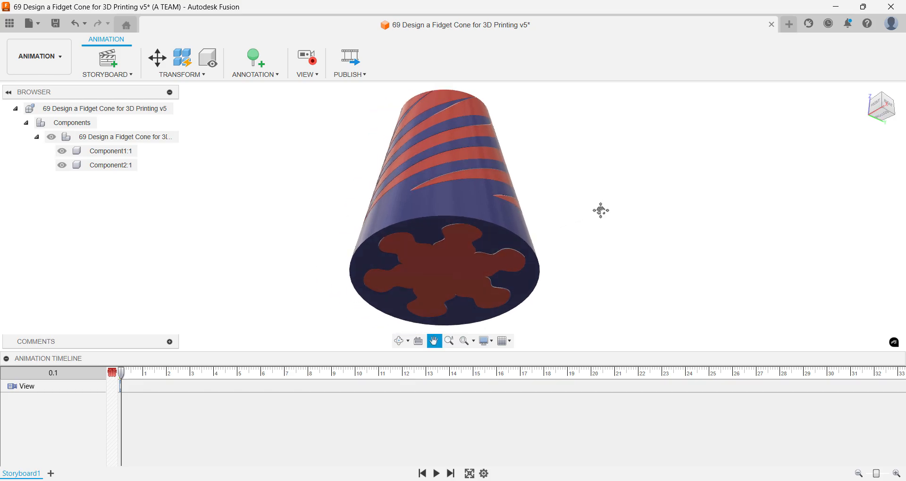
pyautogui.press('Escape')
# Animate the camera to the home view by 10.2 s and preview the view transition
pyautogui.moveTo(124, 377); pyautogui.dragTo(361, 375)
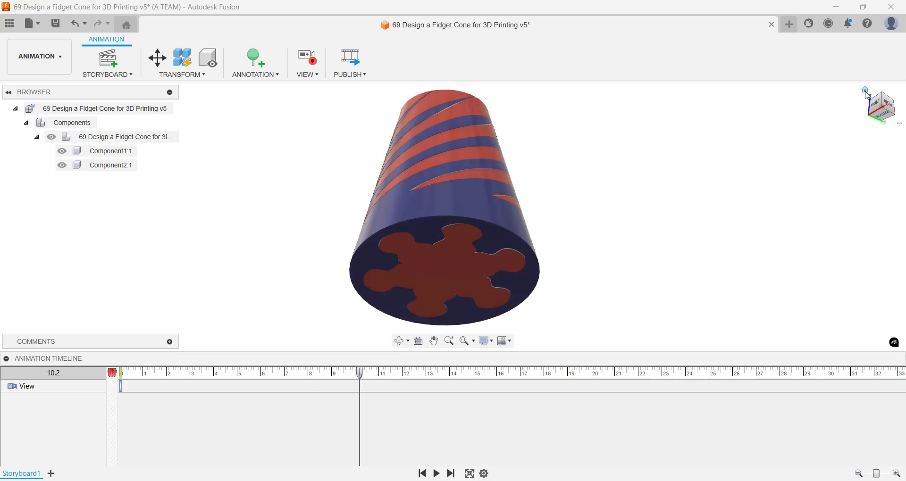
pyautogui.click(865, 90)
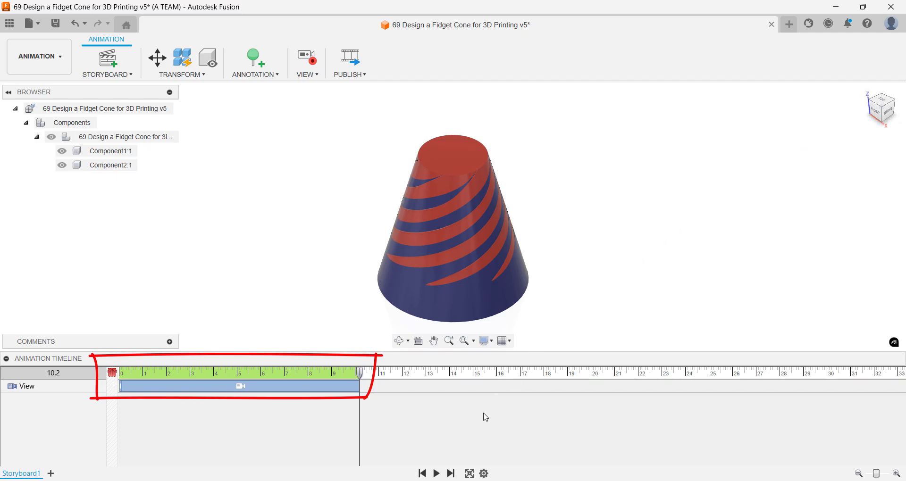
pyautogui.click(437, 473)
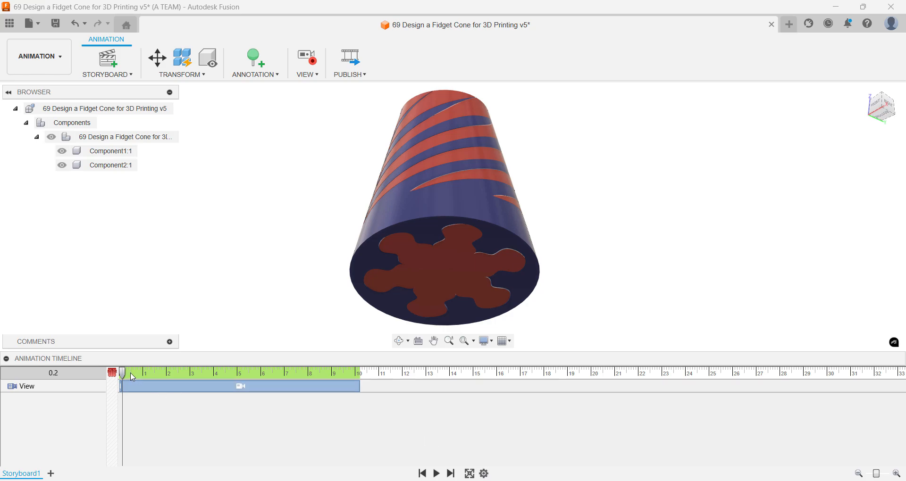
pyautogui.moveTo(125, 376); pyautogui.dragTo(359, 379)
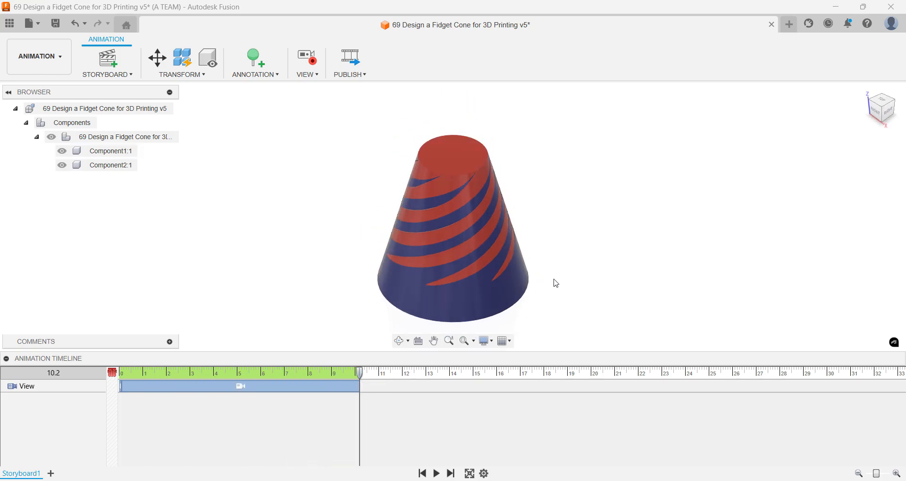
# Move the red inner Component2 up 80 mm along Z at the 10.2 s mark
pyautogui.press('m')
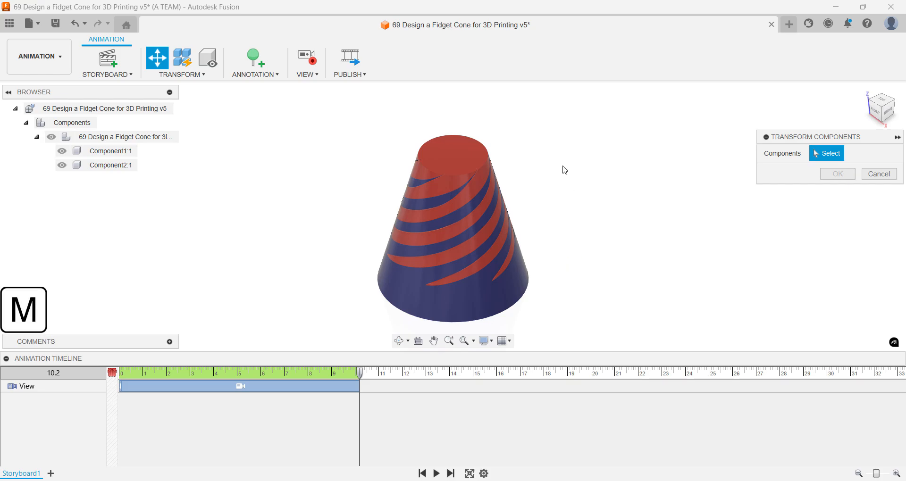
pyautogui.click(460, 149)
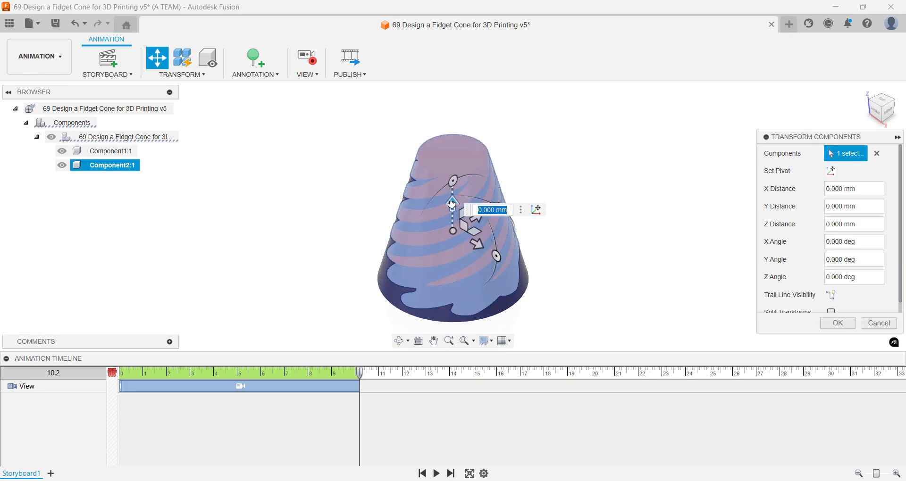
pyautogui.write('80')
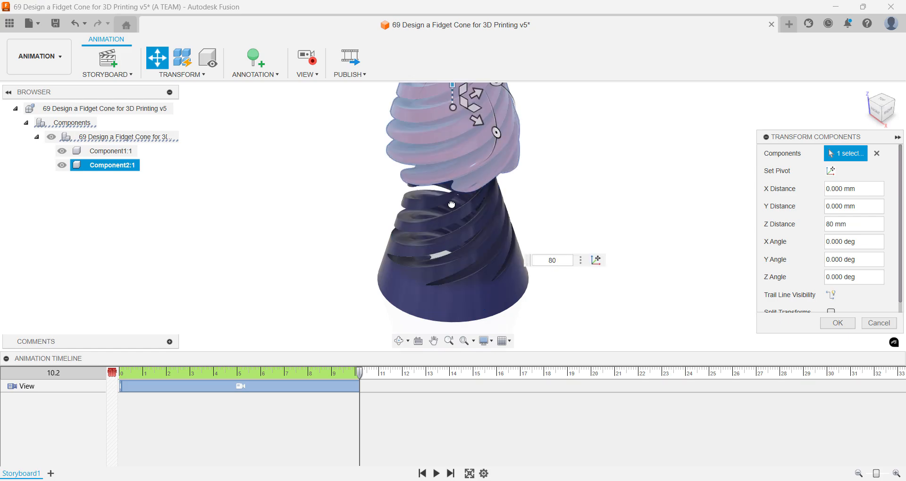
pyautogui.press('Return')
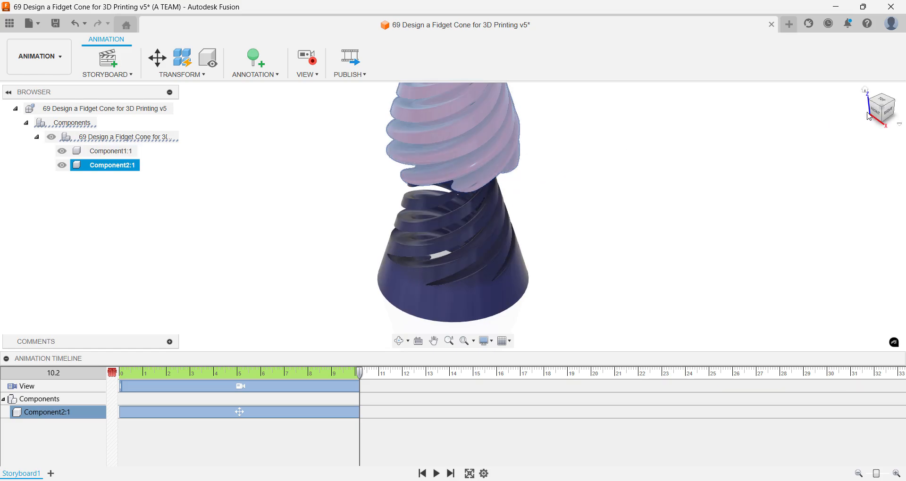
# Reframe the ending camera view at home to fit both separated components and play the animation
pyautogui.click(882, 116)
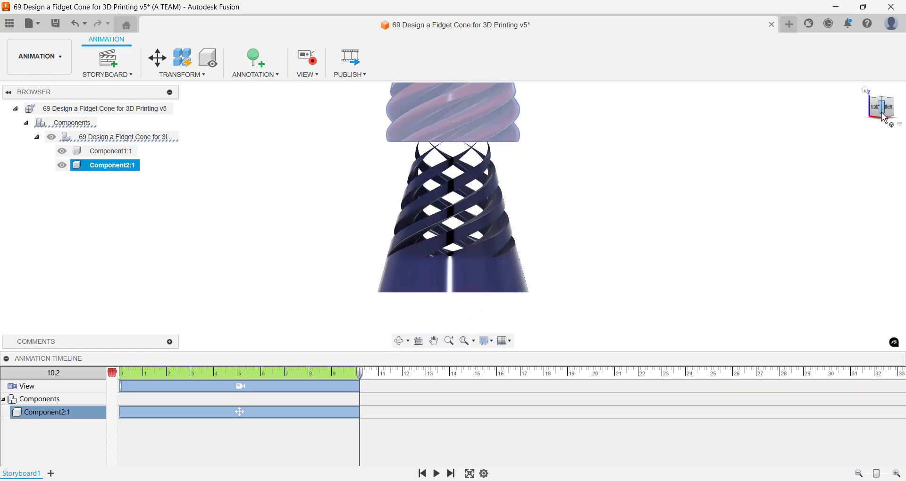
pyautogui.click(866, 96)
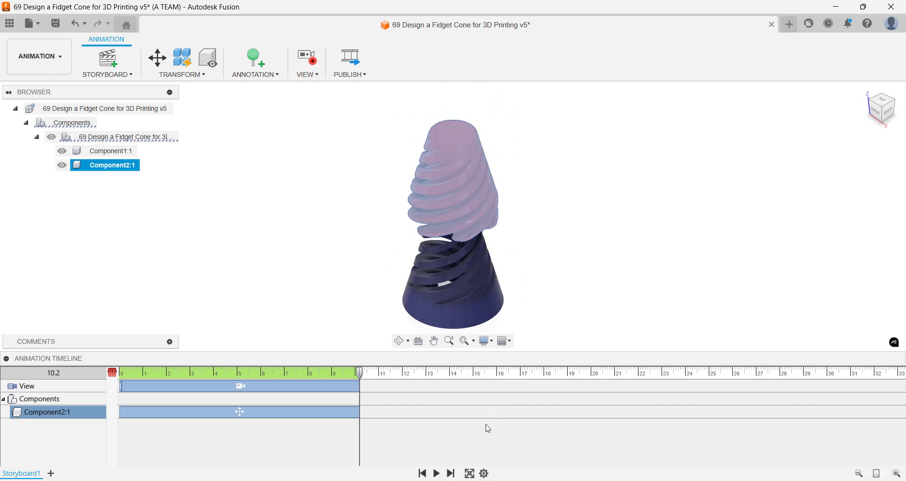
pyautogui.click(437, 474)
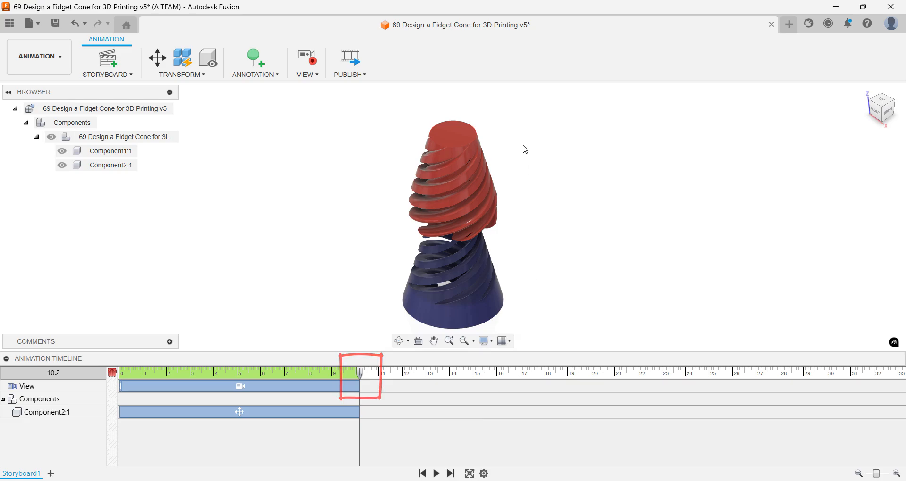
# Rotate Component2 by 360 degrees about Z at the 10.2 s mark and play the combined animation
pyautogui.press('m')
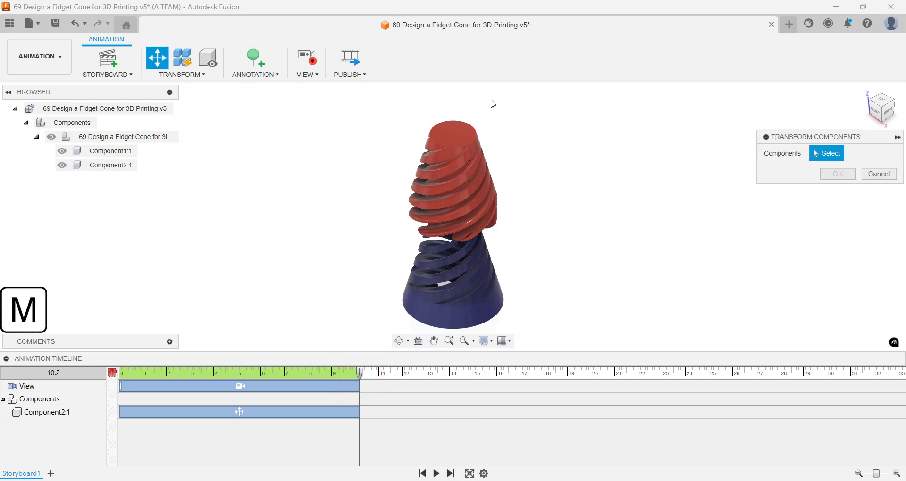
pyautogui.click(457, 129)
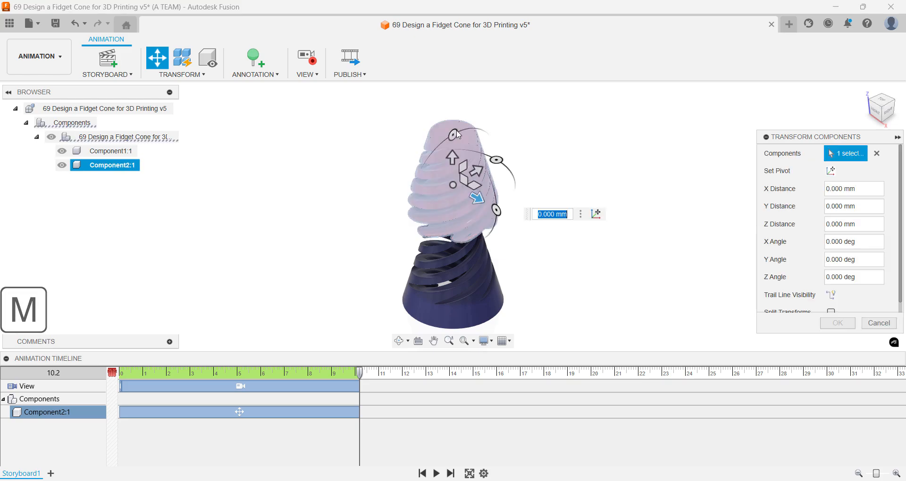
pyautogui.click(497, 159)
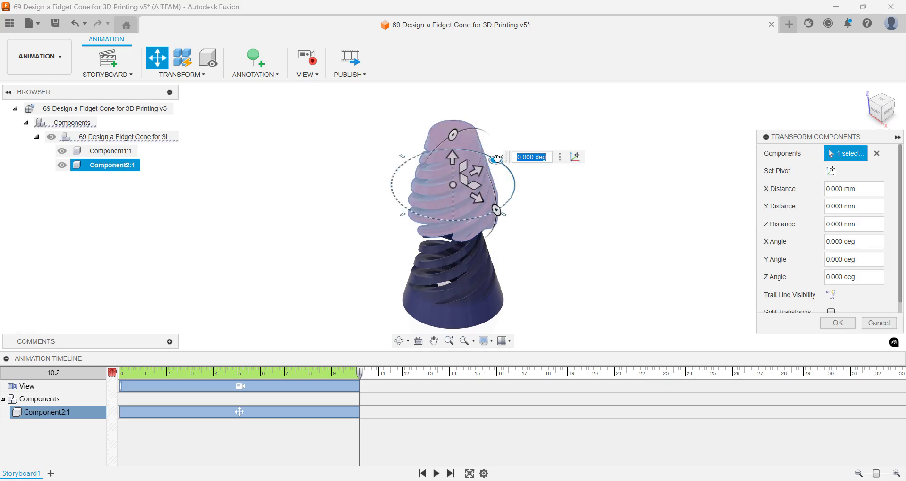
pyautogui.write('360')
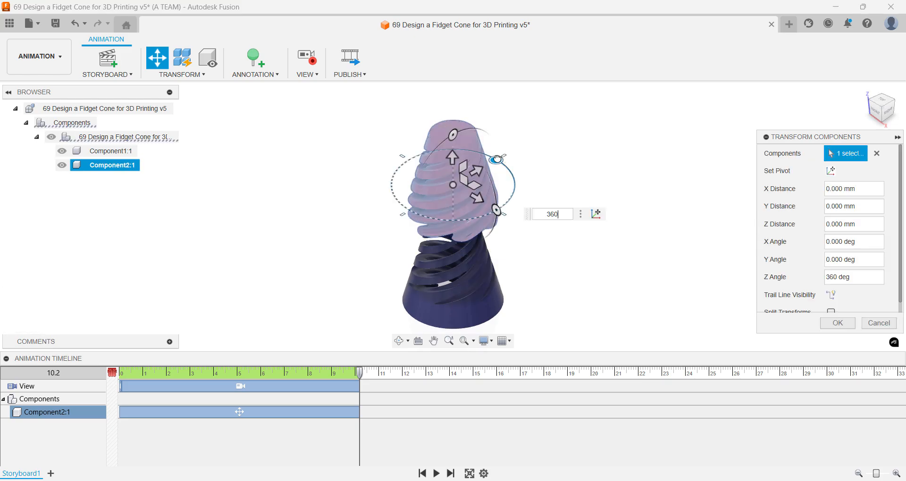
pyautogui.press('Return')
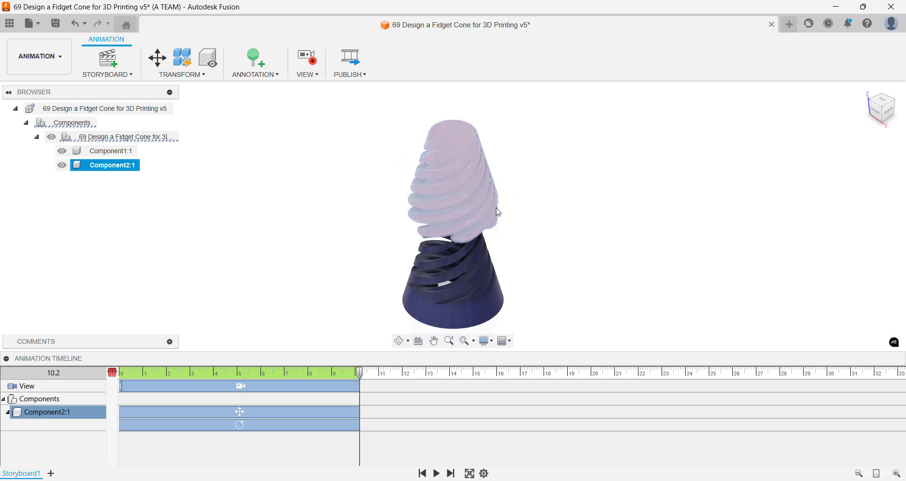
pyautogui.click(437, 473)
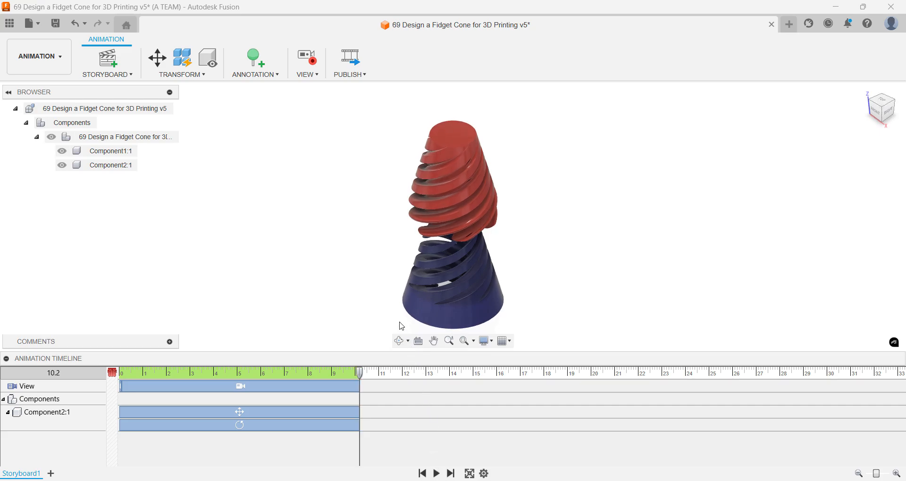
# Start publishing the animation as a video by opening its video options
pyautogui.click(357, 75)
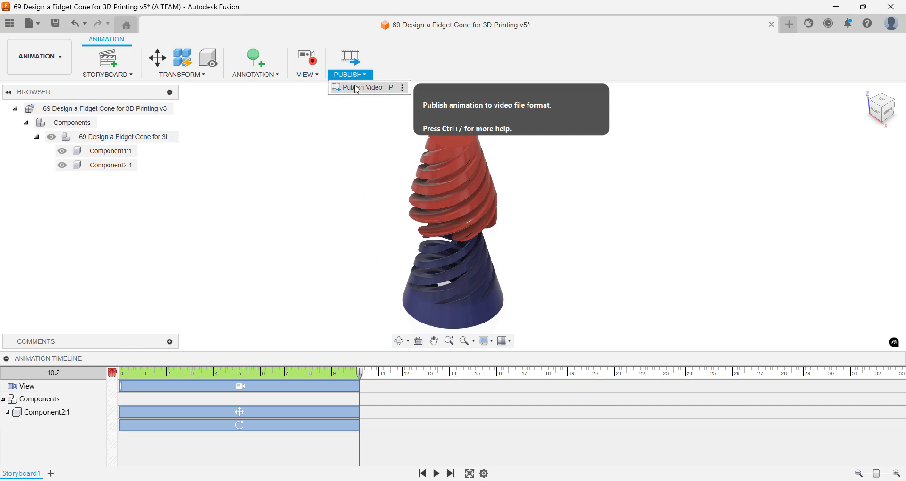
pyautogui.click(358, 87)
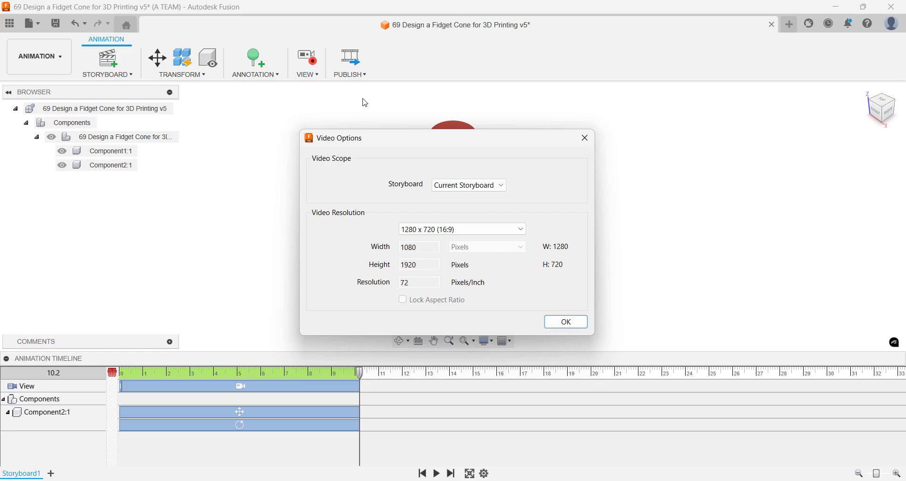